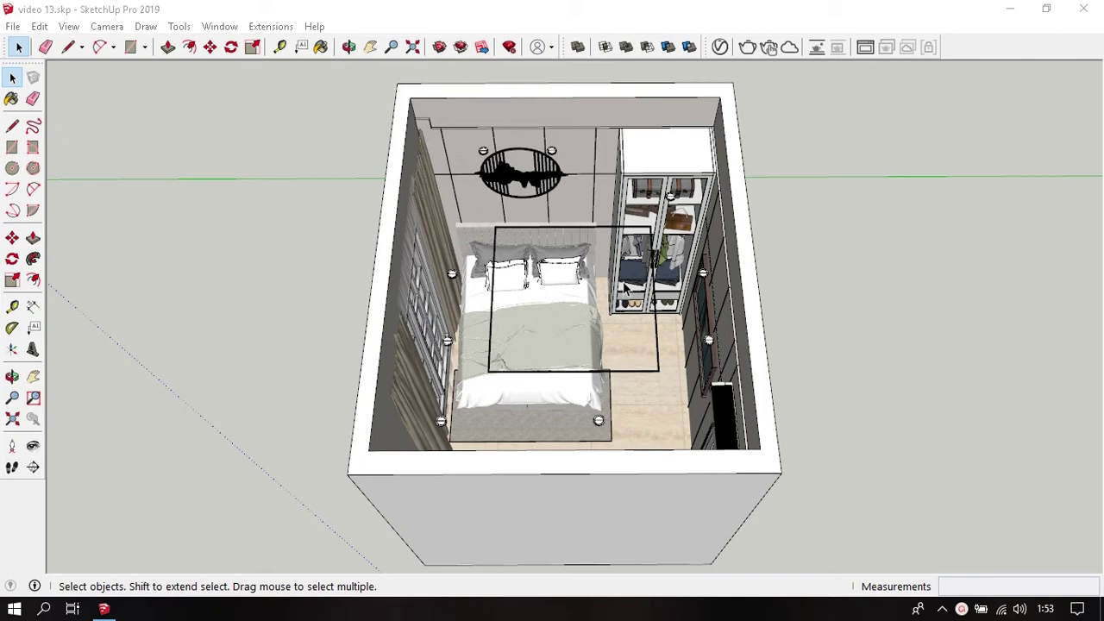
- Orbit around the roofless bedroom model to an elevated outside corner view
{"action": "scroll", "coordinate": [619, 309], "scroll_direction": "down", "scroll_amount": 3}
{"action": "mouse_move", "coordinate": [619, 308]}
{"action": "middle_mouse_down"}
{"action": "mouse_move", "coordinate": [614, 192]}
{"action": "mouse_move", "coordinate": [460, 259]}
{"action": "middle_mouse_up"}
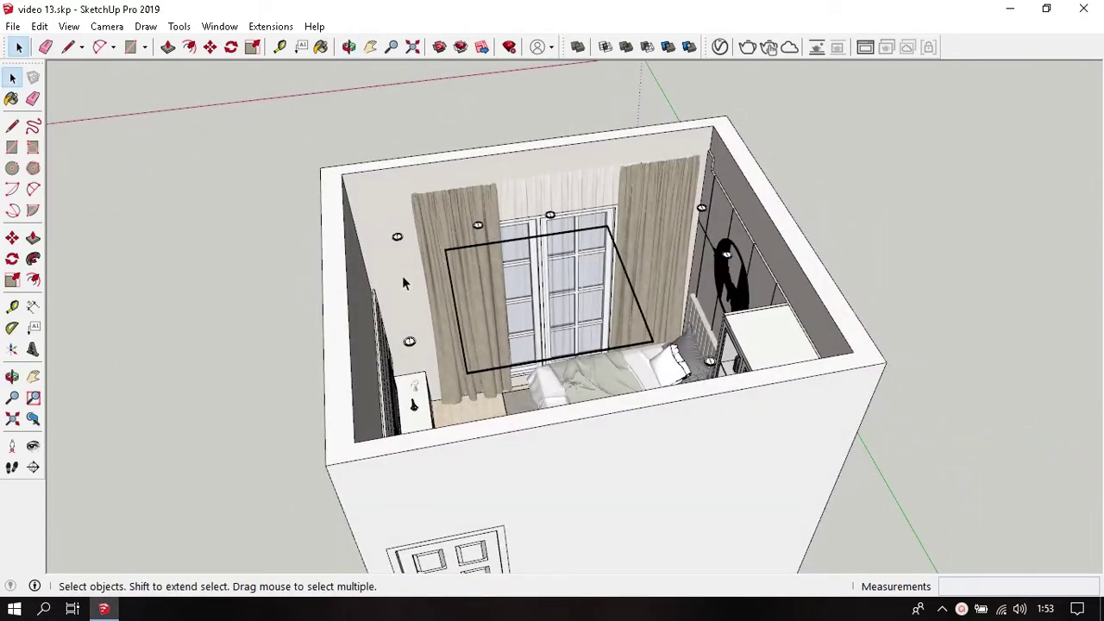
{"action": "mouse_move", "coordinate": [402, 283]}
{"action": "middle_mouse_down"}
{"action": "mouse_move", "coordinate": [517, 224]}
{"action": "mouse_move", "coordinate": [583, 210]}
{"action": "middle_mouse_up"}
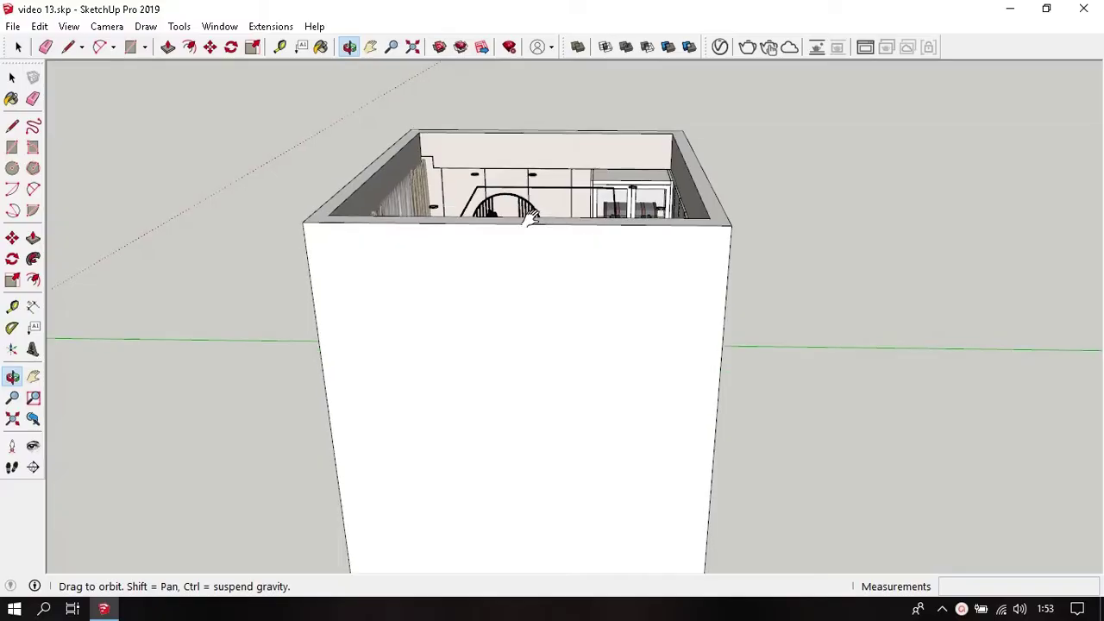
- Unhide all hidden geometry to bring back the ceiling slab
{"action": "left_click", "coordinate": [40, 25]}
{"action": "mouse_move", "coordinate": [69, 257]}
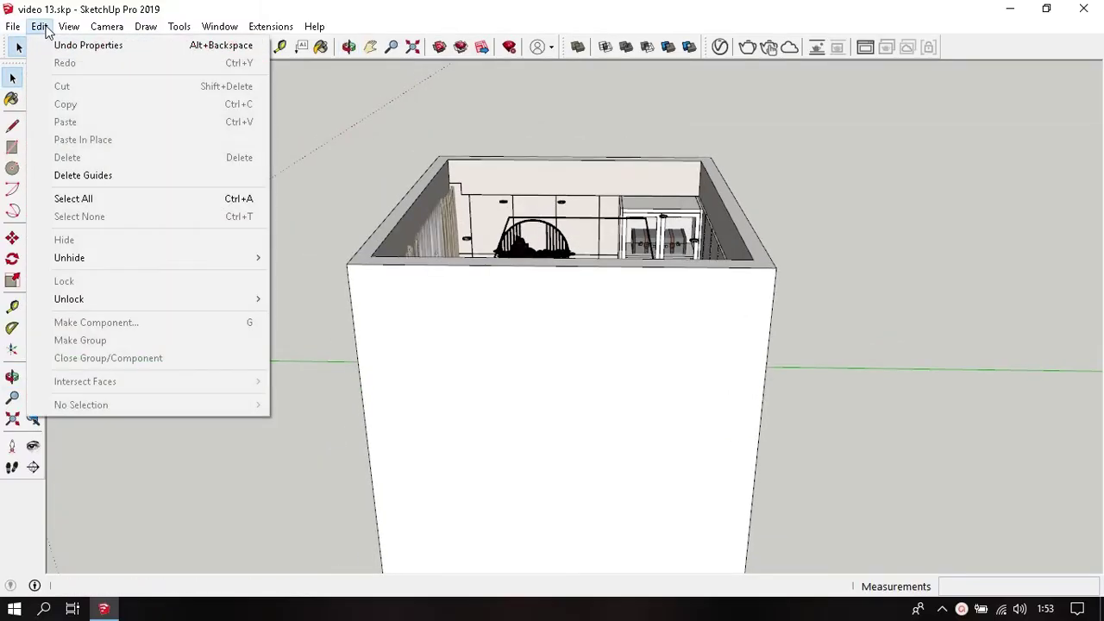
{"action": "left_click", "coordinate": [333, 295]}
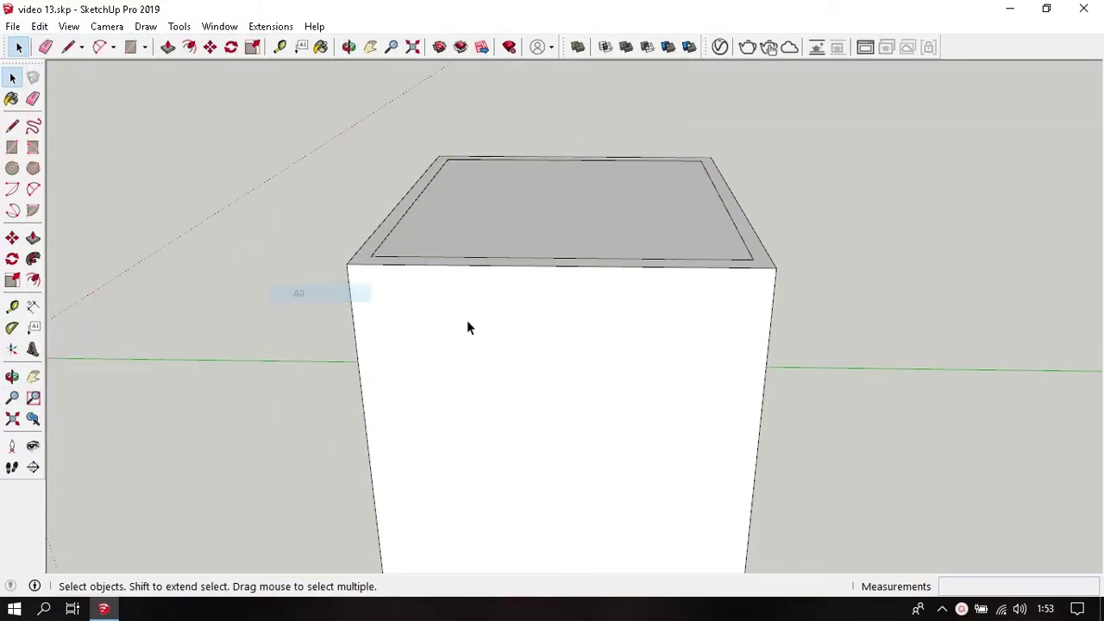
{"action": "mouse_move", "coordinate": [466, 320]}
{"action": "middle_mouse_down"}
{"action": "mouse_move", "coordinate": [532, 138]}
{"action": "mouse_move", "coordinate": [521, 178]}
{"action": "middle_mouse_up"}
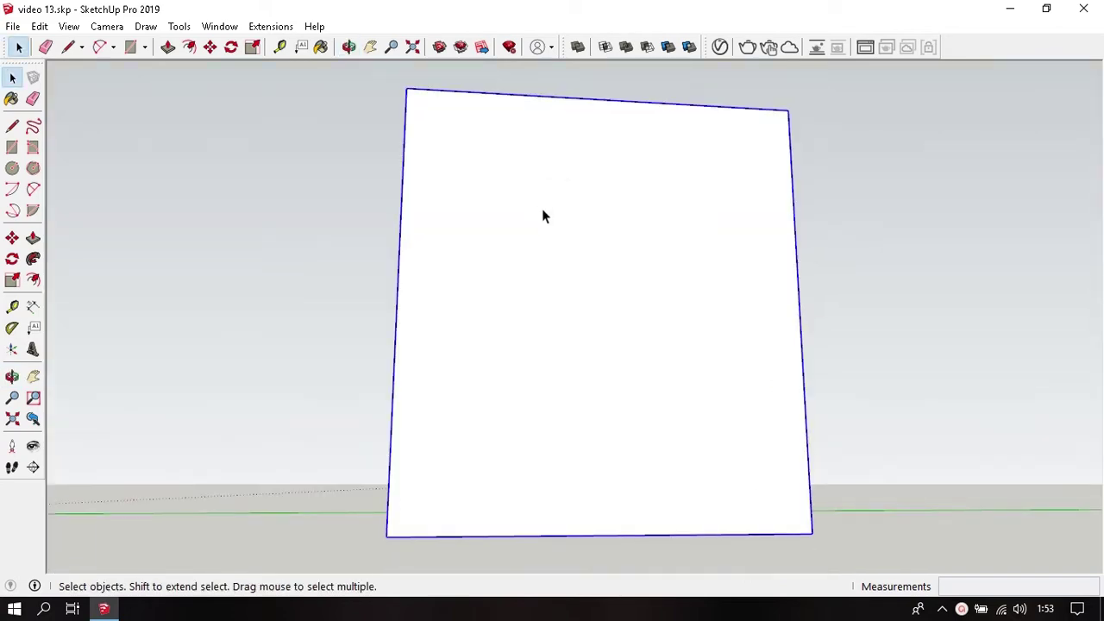
- Hide the front wall and move inside the room toward the ceiling
{"action": "right_click", "coordinate": [510, 184]}
{"action": "left_click", "coordinate": [524, 220]}
{"action": "mouse_move", "coordinate": [512, 201]}
{"action": "middle_mouse_down"}
{"action": "mouse_move", "coordinate": [483, 248]}
{"action": "mouse_move", "coordinate": [470, 244]}
{"action": "middle_mouse_up"}
{"action": "scroll", "coordinate": [470, 243], "scroll_direction": "up", "scroll_amount": 2}
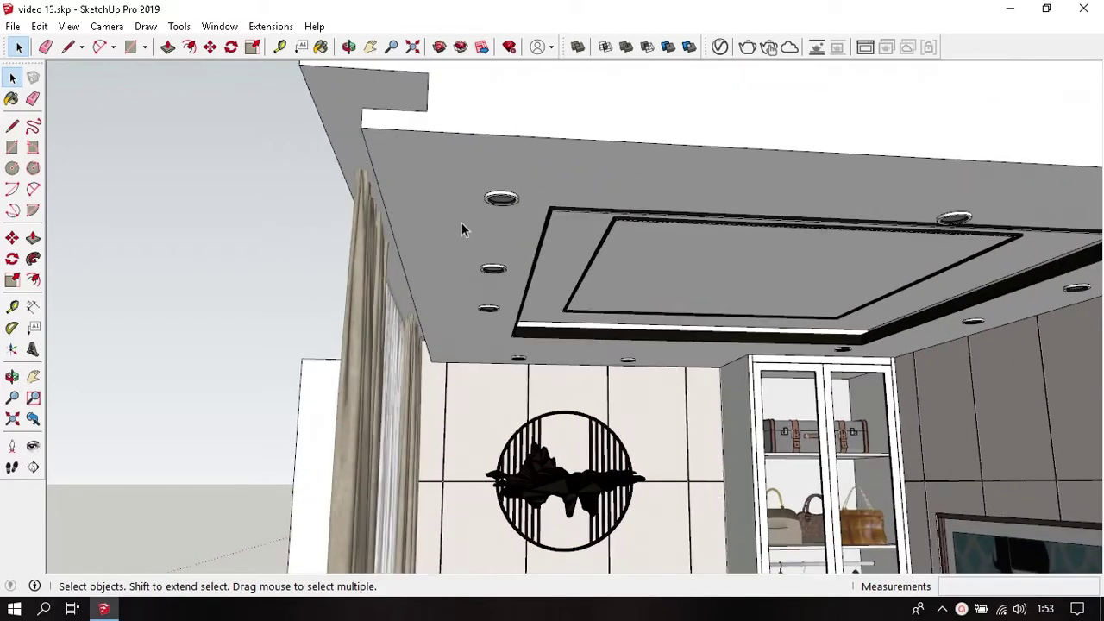
- With Paint Bucket, sample the ceiling's white [Color M00]2 material
{"action": "key", "text": "b"}
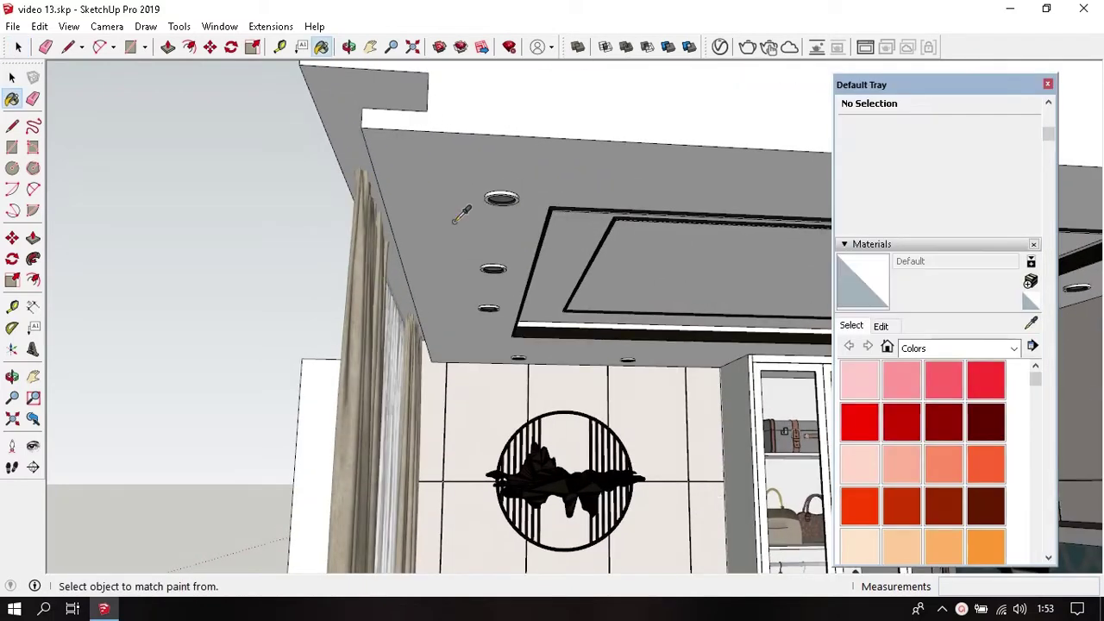
{"action": "middle_click_drag", "start_coordinate": [526, 200], "coordinate": [506, 217]}
{"action": "scroll", "coordinate": [917, 389], "scroll_direction": "down", "scroll_amount": 5}
{"action": "scroll", "coordinate": [929, 406], "scroll_direction": "down", "scroll_amount": 5}
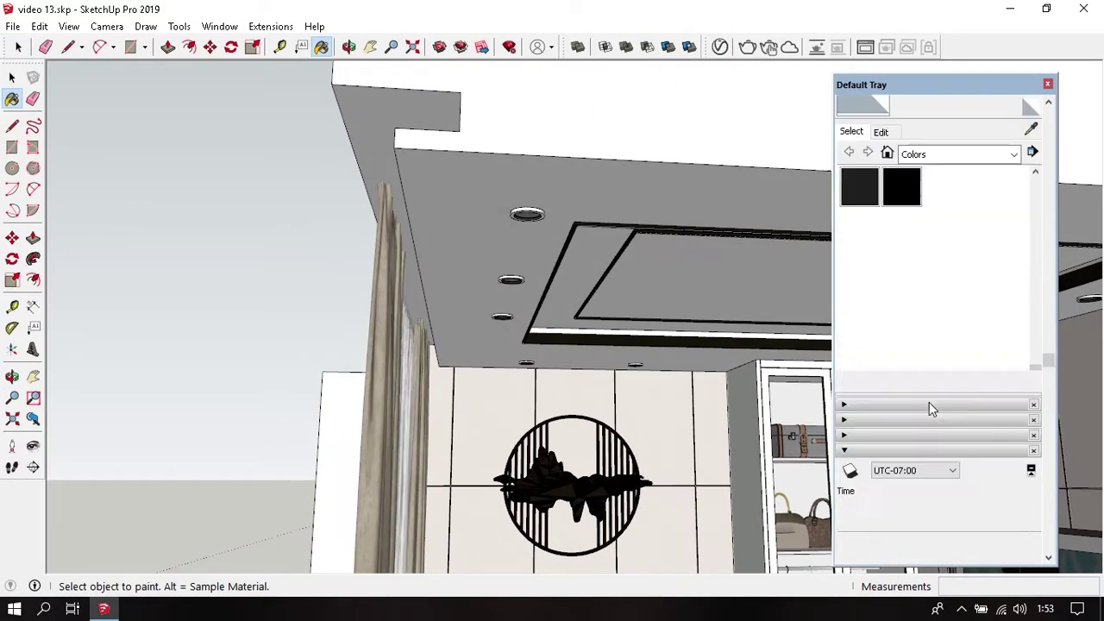
{"action": "left_click", "coordinate": [875, 199]}
{"action": "middle_click_drag", "start_coordinate": [572, 246], "coordinate": [438, 210]}
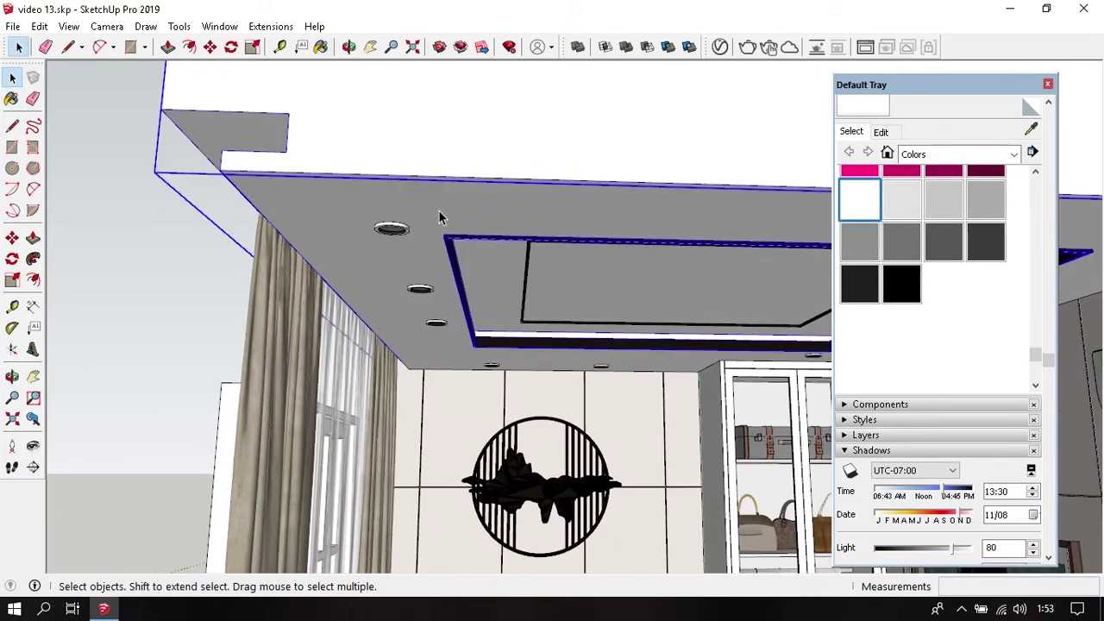
{"action": "left_click", "coordinate": [466, 210], "text": "shift"}
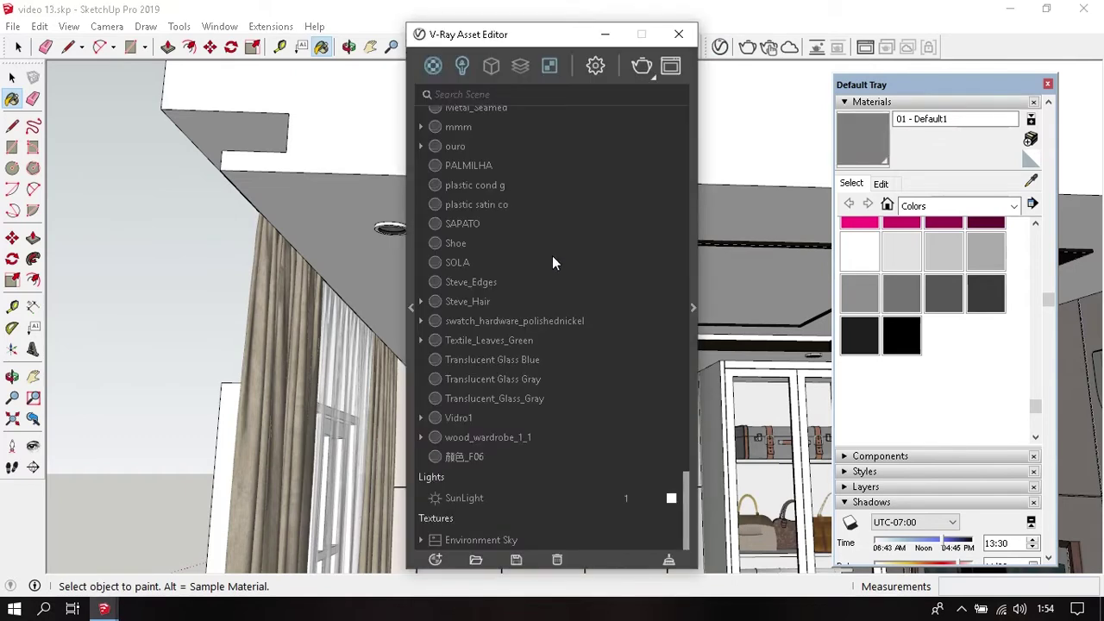
- Open [Color M00]2 in the V-Ray material editor and set reflection glossiness to 0,5
{"action": "left_click", "coordinate": [433, 67]}
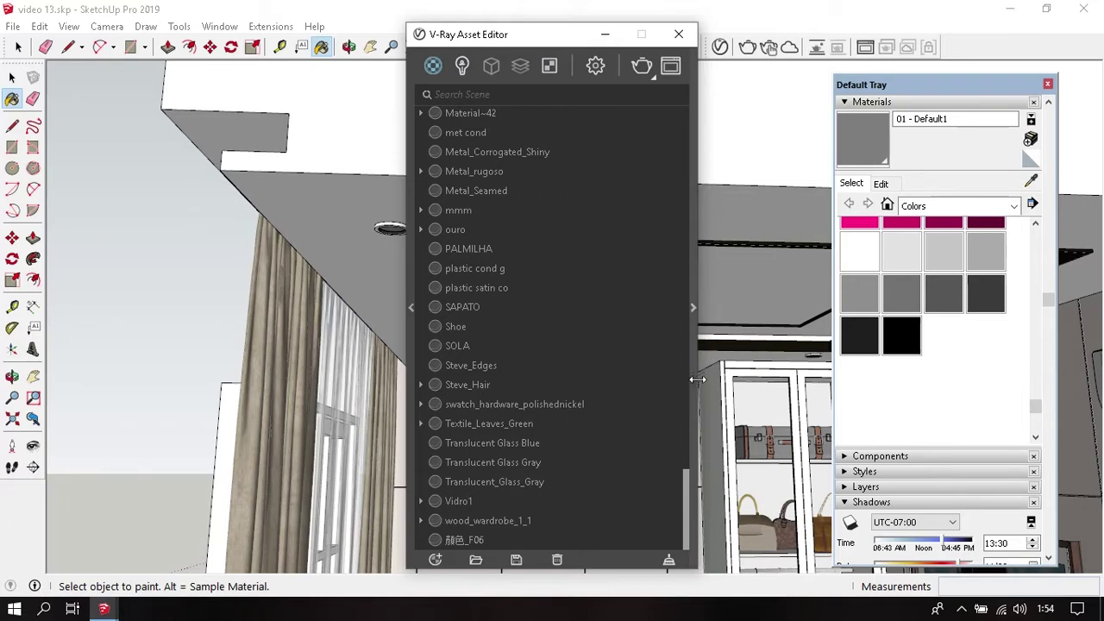
{"action": "left_click", "coordinate": [694, 307]}
{"action": "left_click_drag", "start_coordinate": [742, 41], "coordinate": [389, 38]}
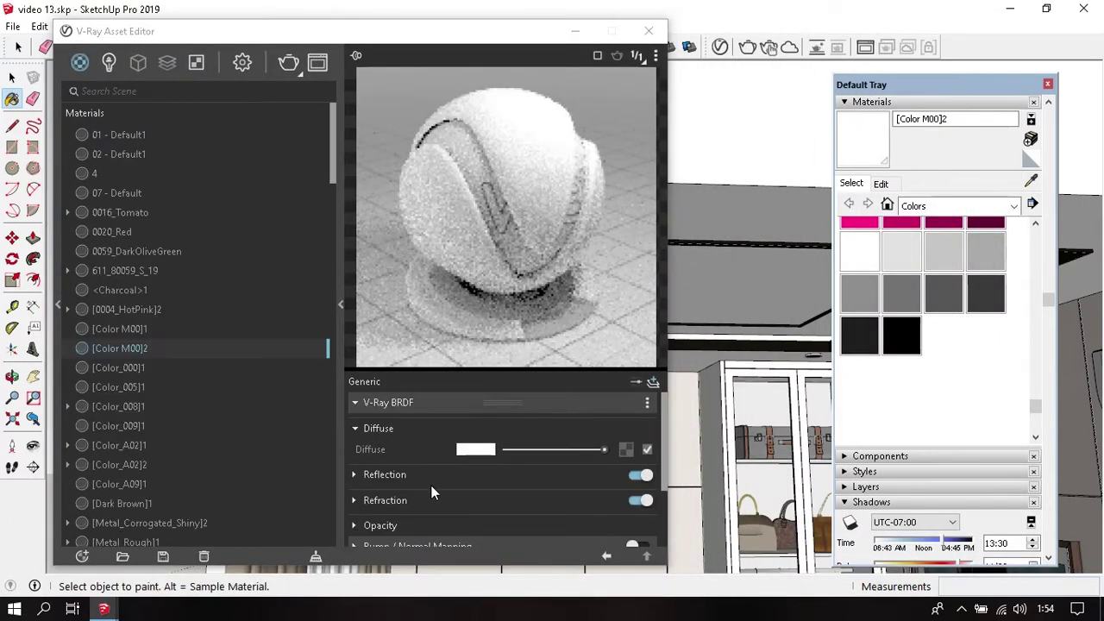
{"action": "scroll", "coordinate": [418, 484], "scroll_direction": "down", "scroll_amount": 3}
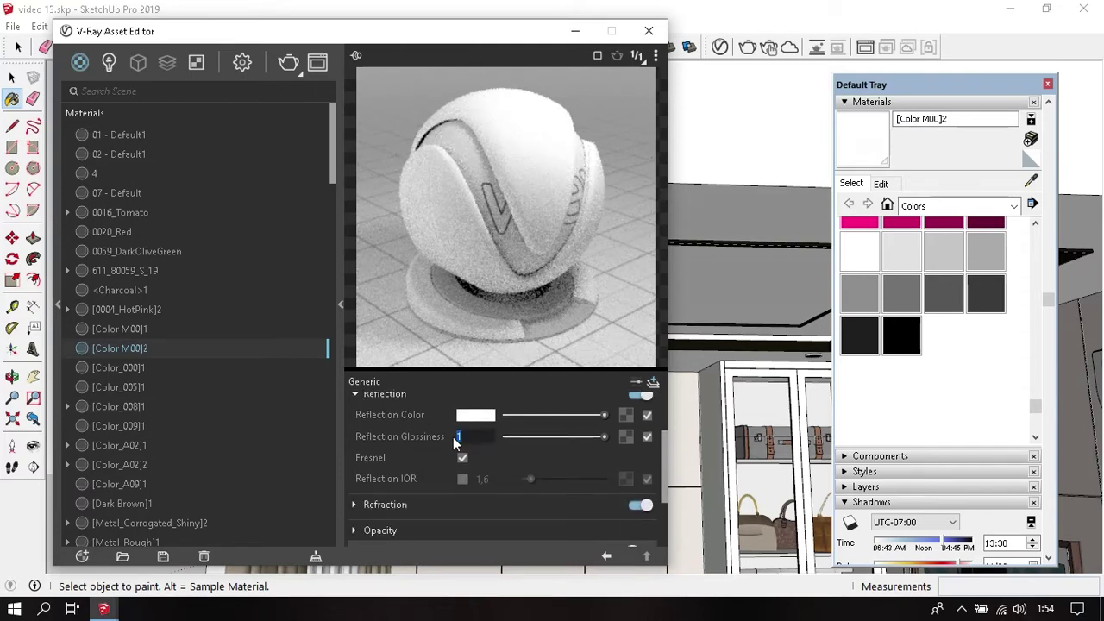
{"action": "type", "text": "0,5"}
{"action": "key", "text": "Return"}
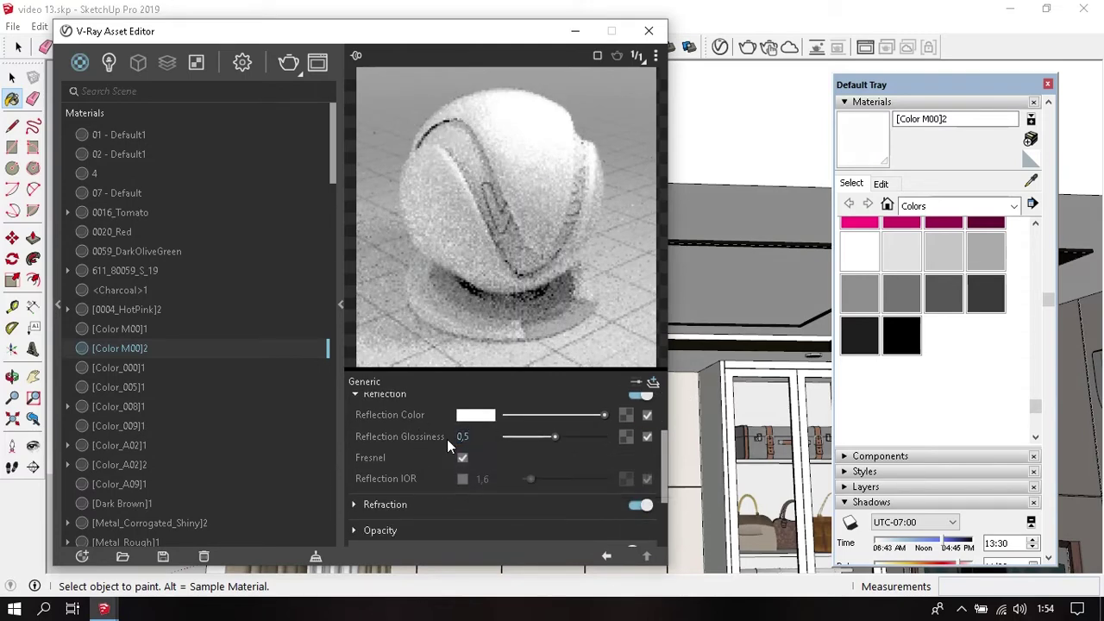
- Set the reflection colour to grey RGB 200, 200, 200 and close the material editor
{"action": "left_click", "coordinate": [470, 416]}
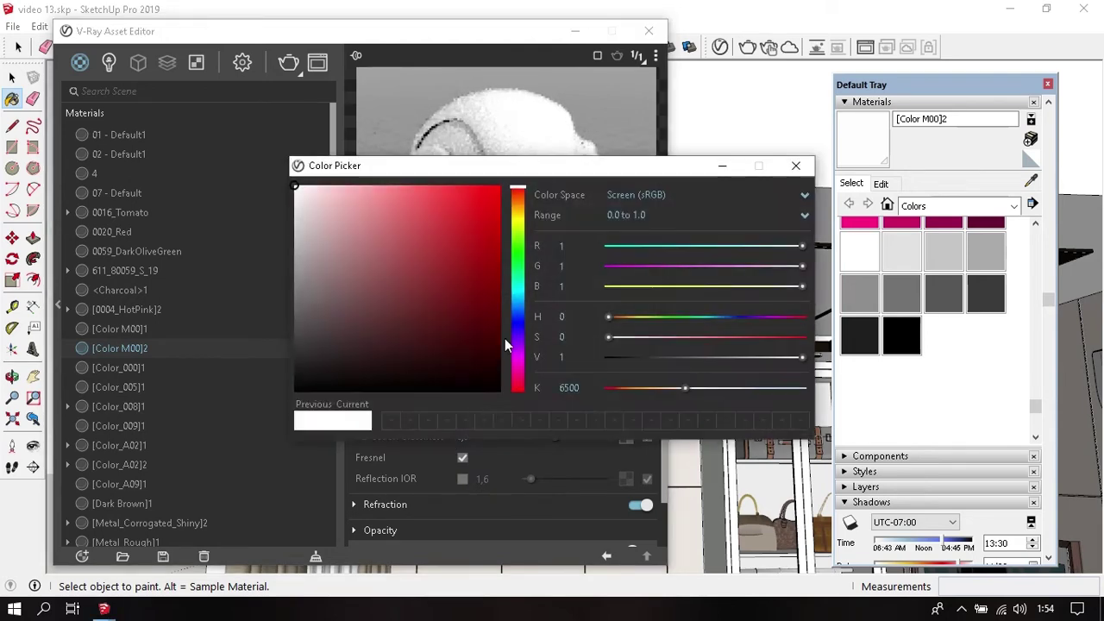
{"action": "left_click", "coordinate": [595, 215]}
{"action": "left_click", "coordinate": [625, 234]}
{"action": "left_click", "coordinate": [563, 245]}
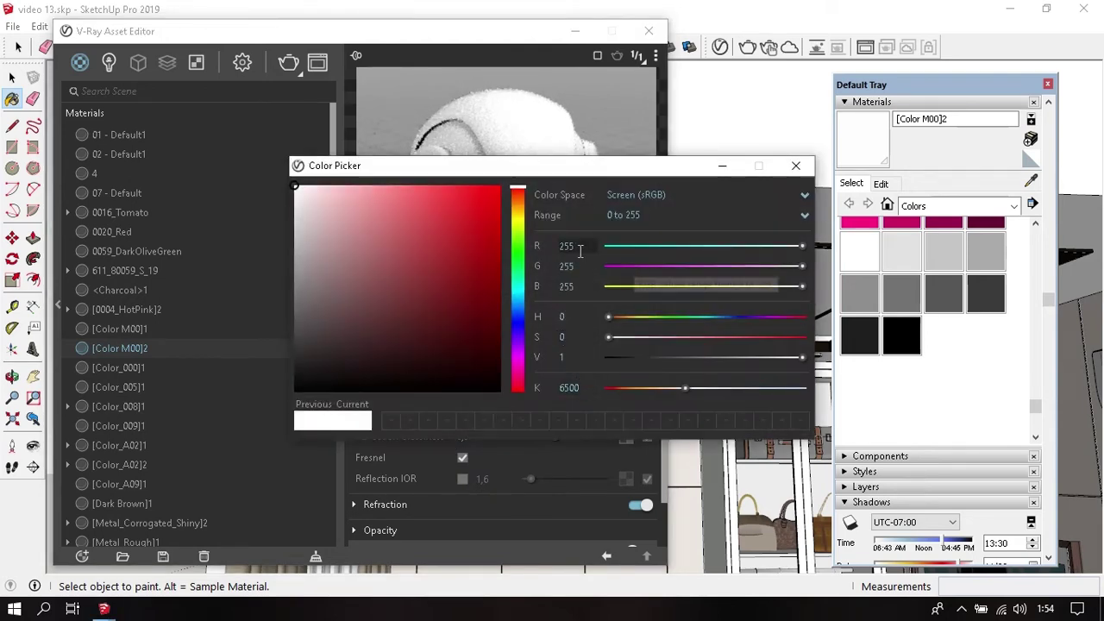
{"action": "type", "text": "200"}
{"action": "key", "text": "Tab"}
{"action": "type", "text": "200"}
{"action": "key", "text": "Tab"}
{"action": "type", "text": "200"}
{"action": "key", "text": "Tab"}
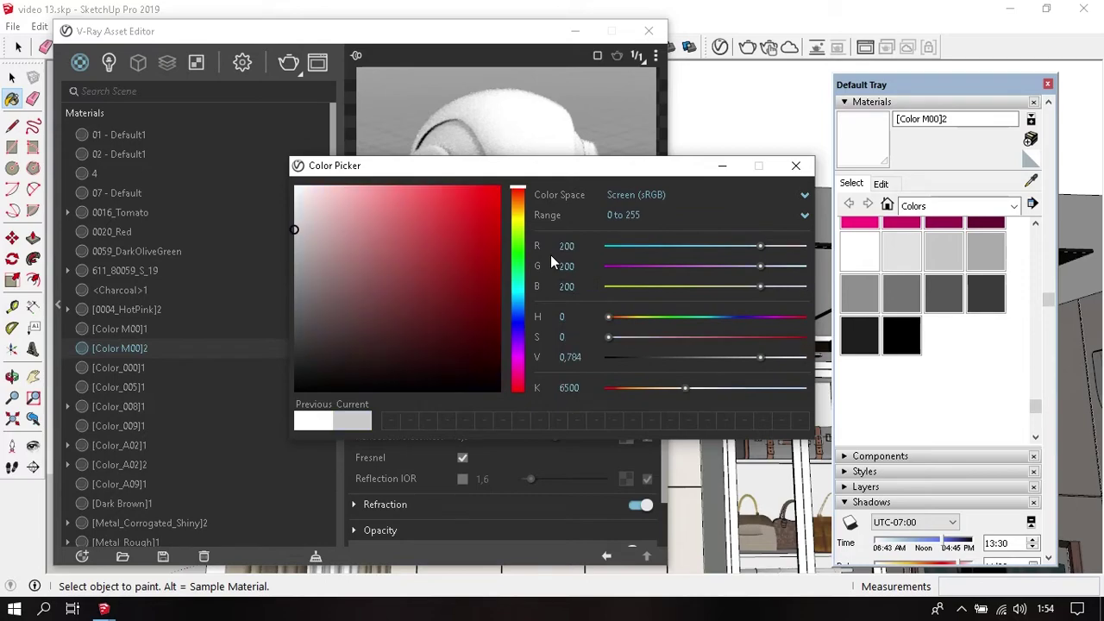
{"action": "left_click", "coordinate": [796, 164]}
{"action": "left_click", "coordinate": [648, 31]}
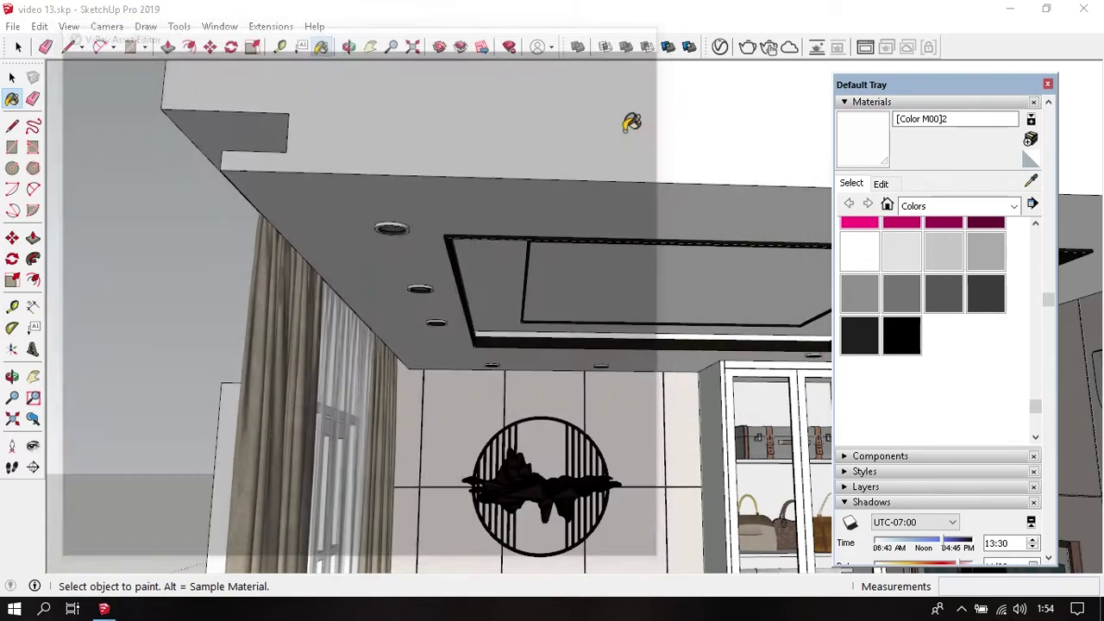
{"action": "mouse_move", "coordinate": [629, 123]}
{"action": "middle_mouse_down", "text": "shift"}
{"action": "mouse_move", "coordinate": [436, 244]}
{"action": "mouse_move", "coordinate": [480, 211]}
{"action": "middle_mouse_up", "text": "shift"}
{"action": "key", "text": "b"}
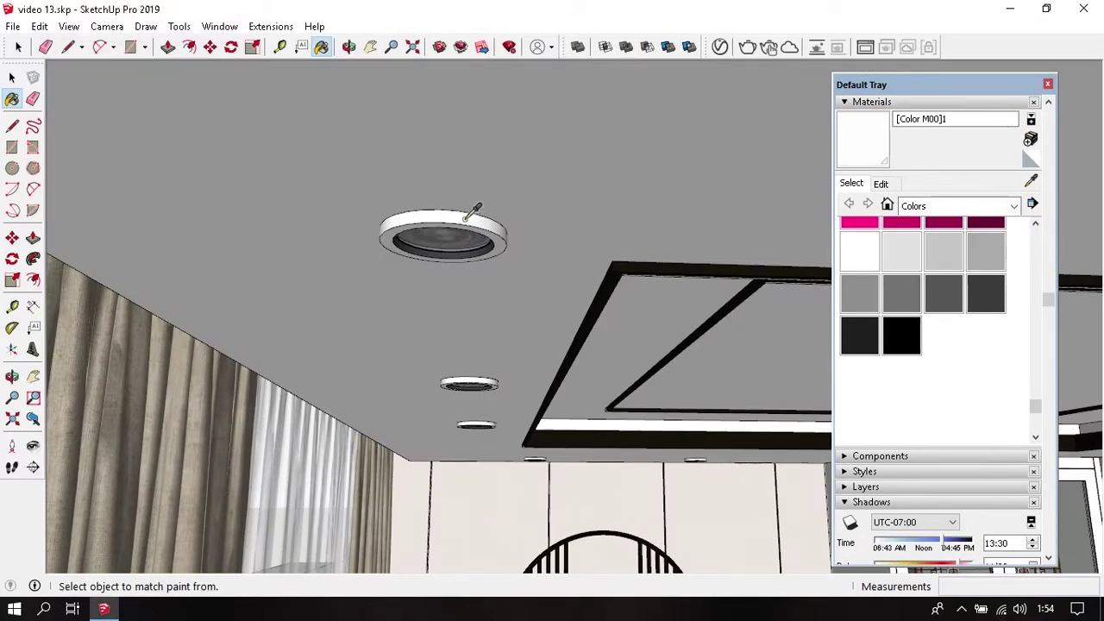
- Sample the downlight glass material and check its pale cyan emissive layer at intensity 10
{"action": "left_click", "coordinate": [450, 231]}
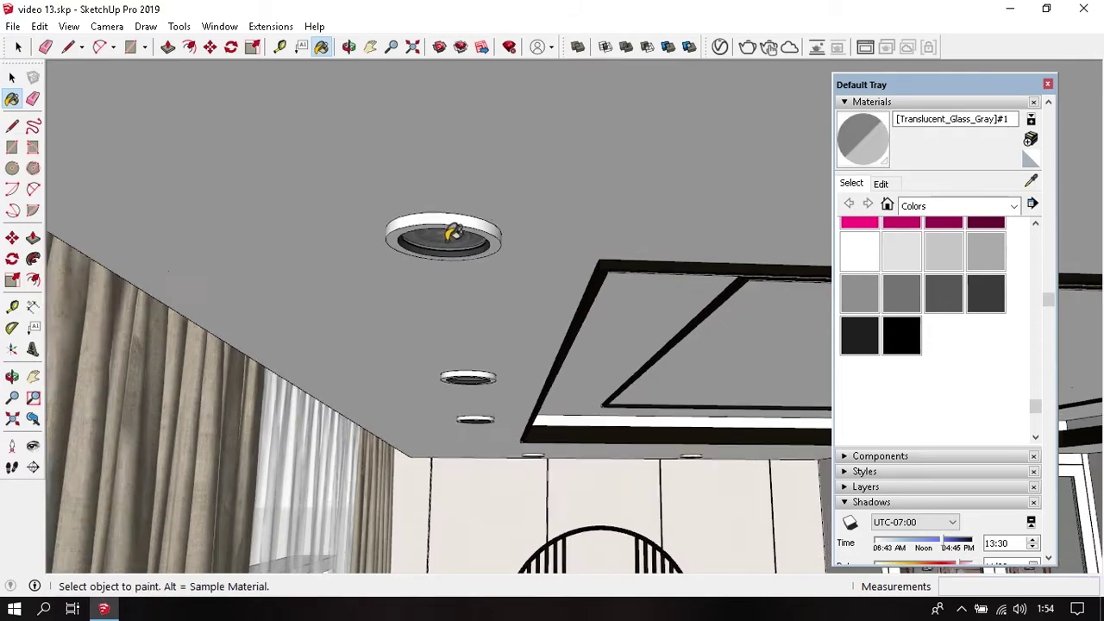
{"action": "mouse_move", "coordinate": [443, 234]}
{"action": "middle_mouse_down"}
{"action": "mouse_move", "coordinate": [506, 216]}
{"action": "mouse_move", "coordinate": [505, 160]}
{"action": "mouse_move", "coordinate": [643, 90]}
{"action": "middle_mouse_up"}
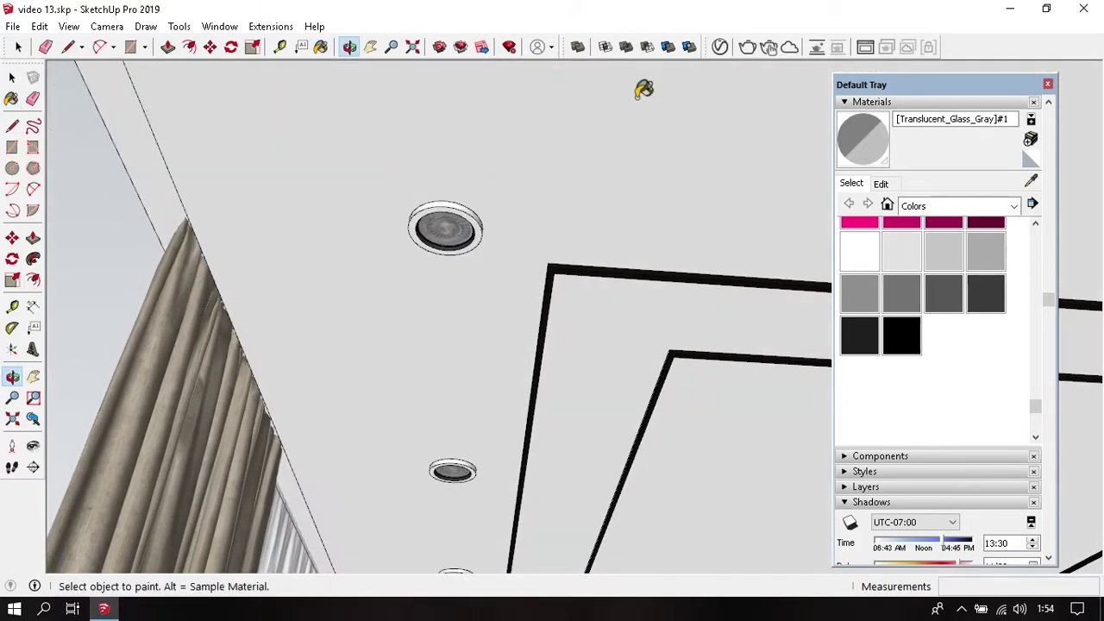
{"action": "left_click", "coordinate": [721, 47]}
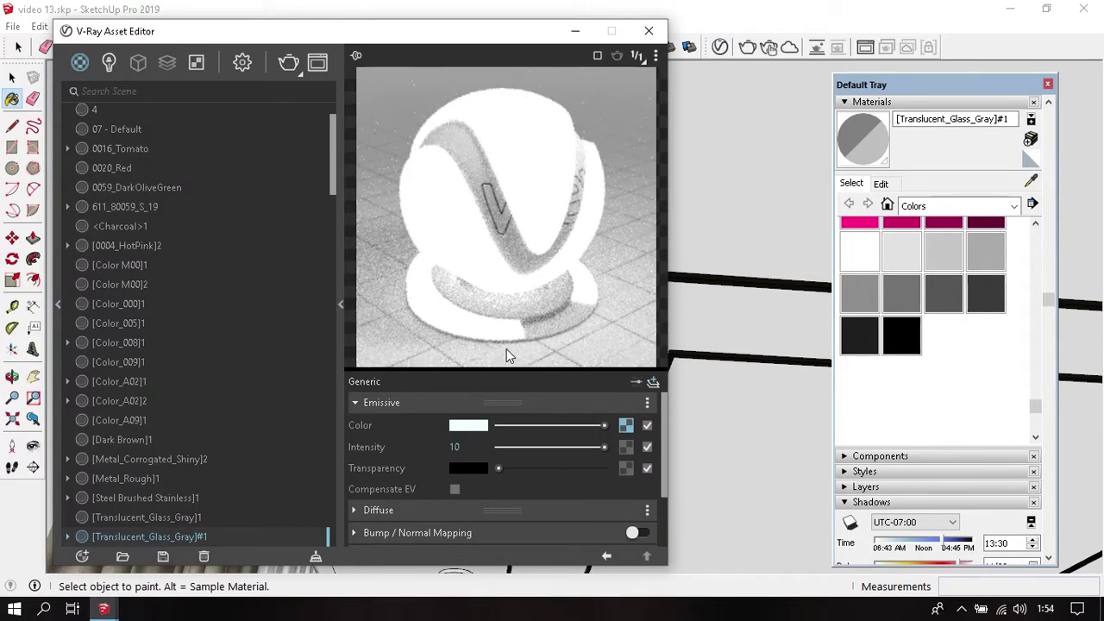
{"action": "left_click", "coordinate": [653, 384]}
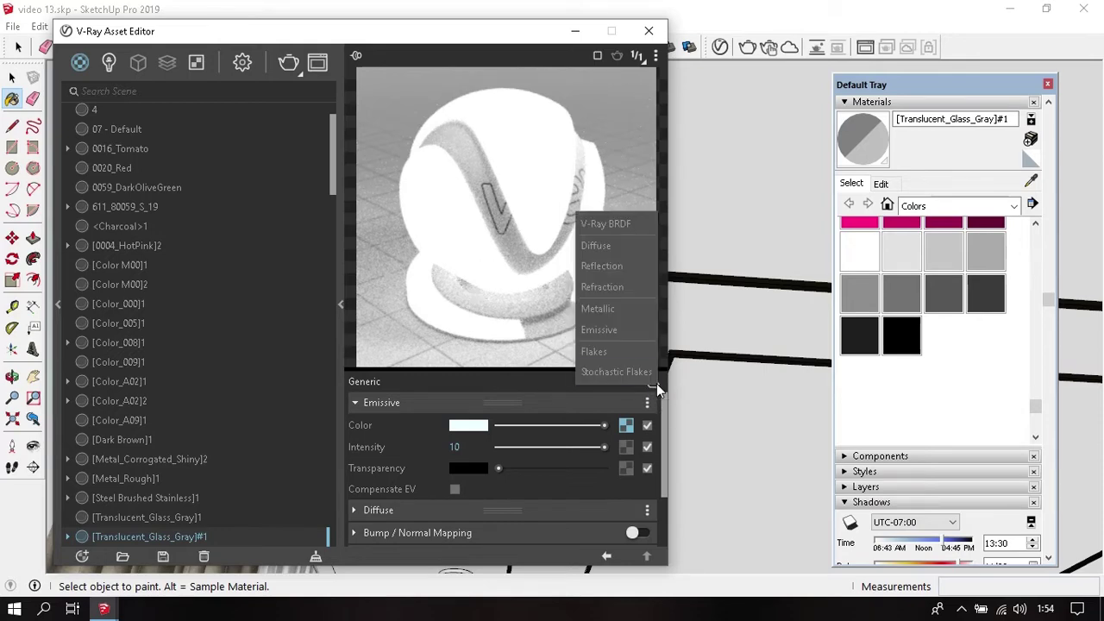
{"action": "left_click", "coordinate": [376, 436]}
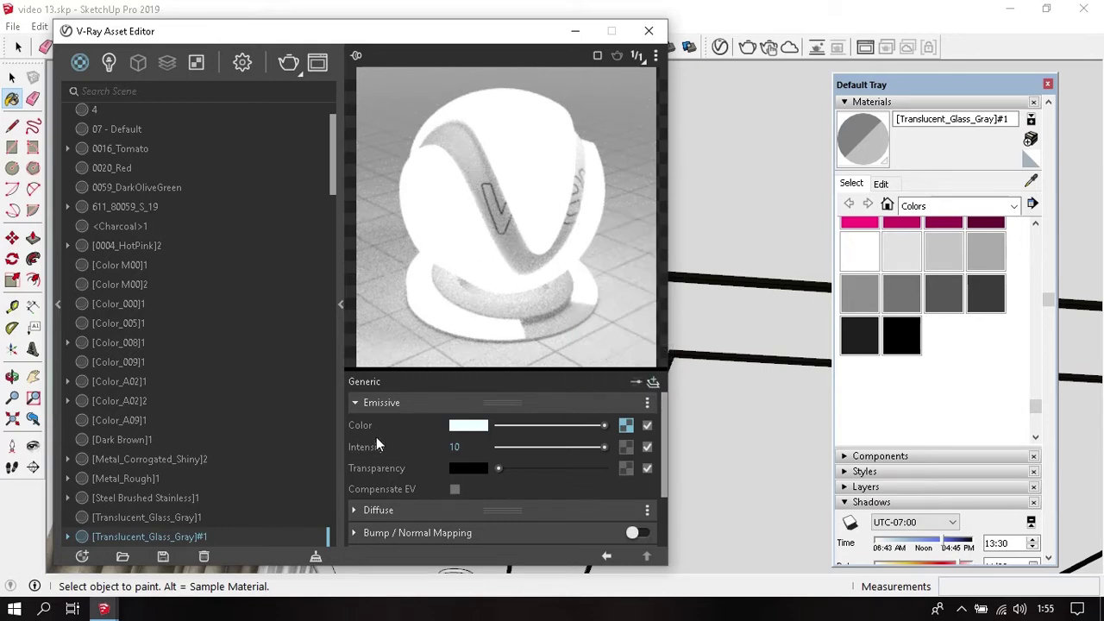
{"action": "left_click", "coordinate": [461, 429]}
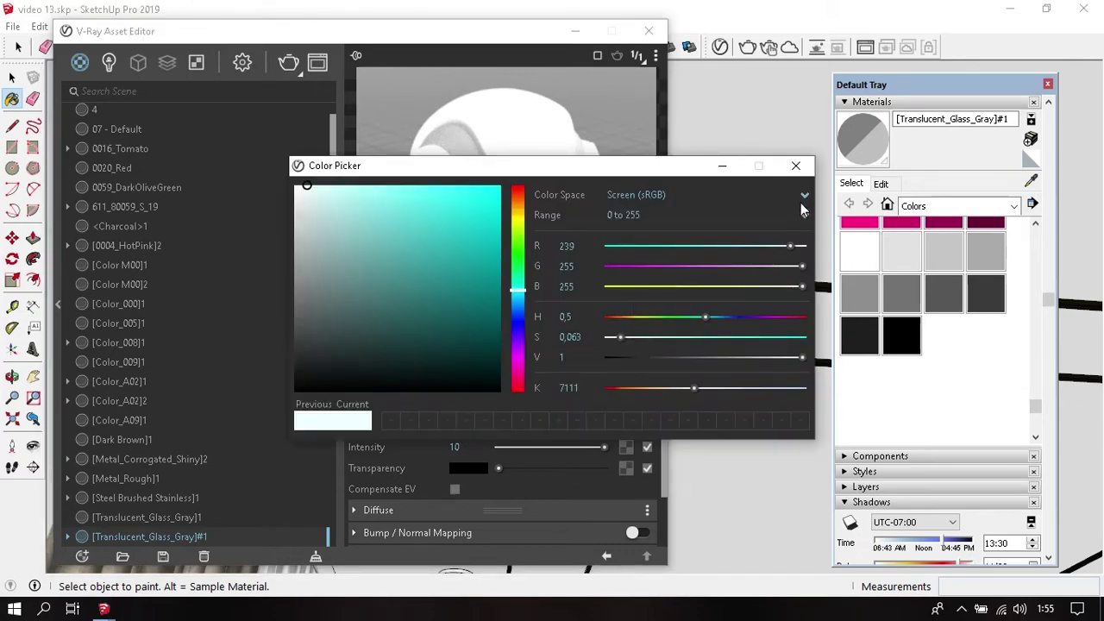
{"action": "left_click", "coordinate": [795, 164]}
{"action": "left_click", "coordinate": [648, 30]}
- Close the materials panel, orbit to a front view, and open the Edit menu
{"action": "mouse_move", "coordinate": [571, 313]}
{"action": "middle_mouse_down"}
{"action": "mouse_move", "coordinate": [502, 285]}
{"action": "mouse_move", "coordinate": [604, 216]}
{"action": "middle_mouse_up"}
{"action": "left_click", "coordinate": [1047, 84]}
{"action": "mouse_move", "coordinate": [877, 244]}
{"action": "middle_mouse_down"}
{"action": "mouse_move", "coordinate": [708, 295]}
{"action": "mouse_move", "coordinate": [703, 379]}
{"action": "middle_mouse_up"}
{"action": "left_click", "coordinate": [41, 29]}
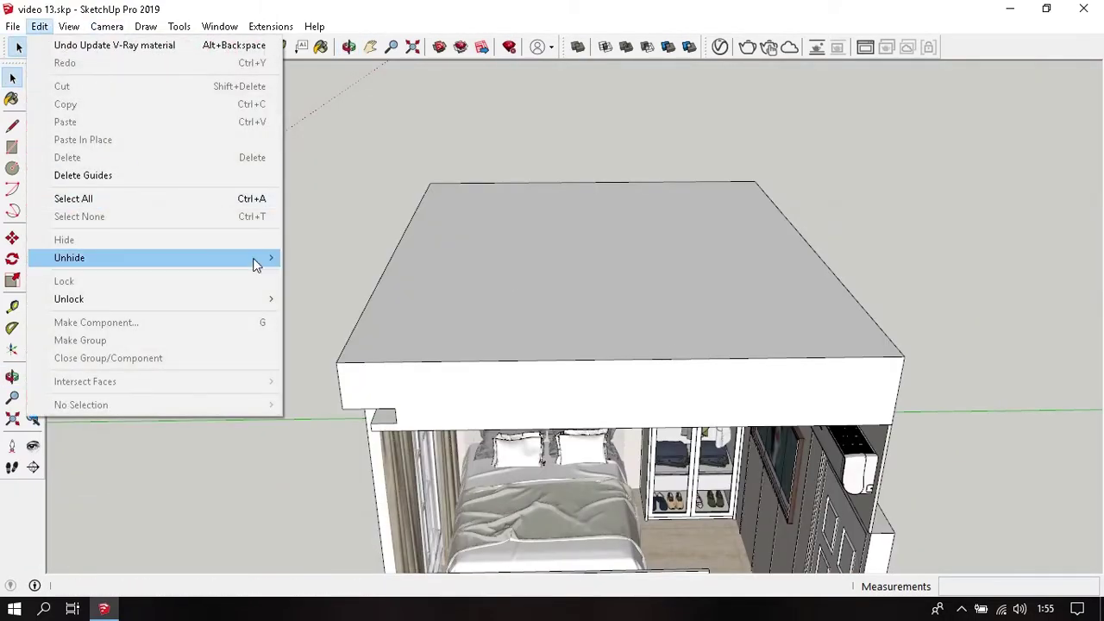
- Unhide all walls, then hide the roof face to look down into the bedroom
{"action": "left_click", "coordinate": [340, 298]}
{"action": "mouse_move", "coordinate": [340, 298]}
{"action": "middle_mouse_down"}
{"action": "mouse_move", "coordinate": [420, 251]}
{"action": "mouse_move", "coordinate": [483, 165]}
{"action": "middle_mouse_up"}
{"action": "left_click", "coordinate": [483, 165]}
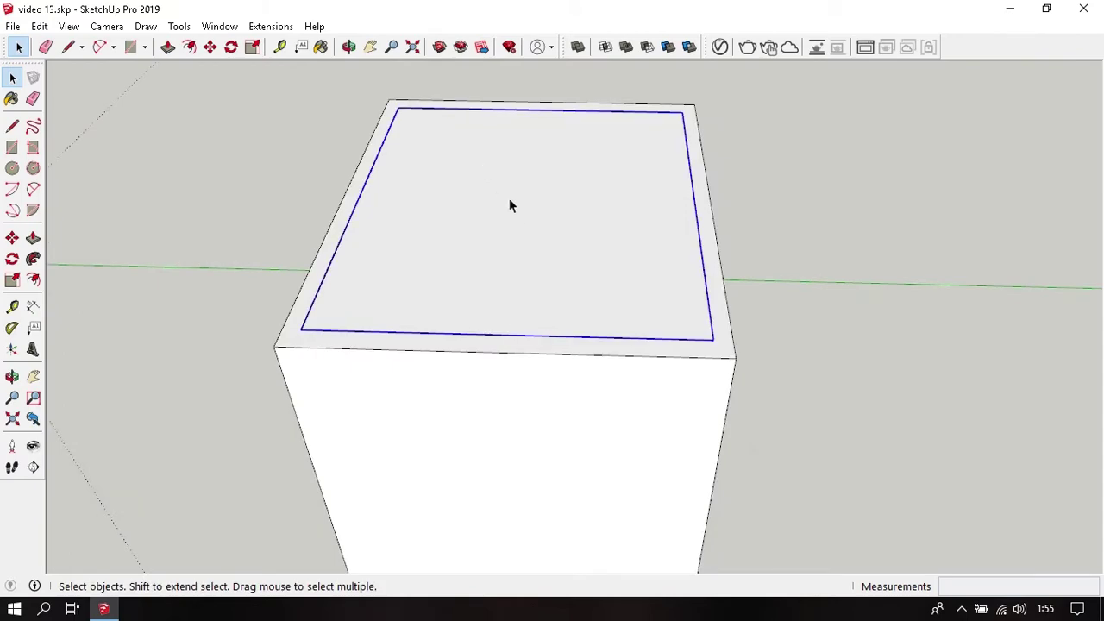
{"action": "right_click", "coordinate": [530, 160]}
{"action": "key", "text": "Escape"}
{"action": "right_click", "coordinate": [537, 184]}
{"action": "left_click", "coordinate": [572, 224]}
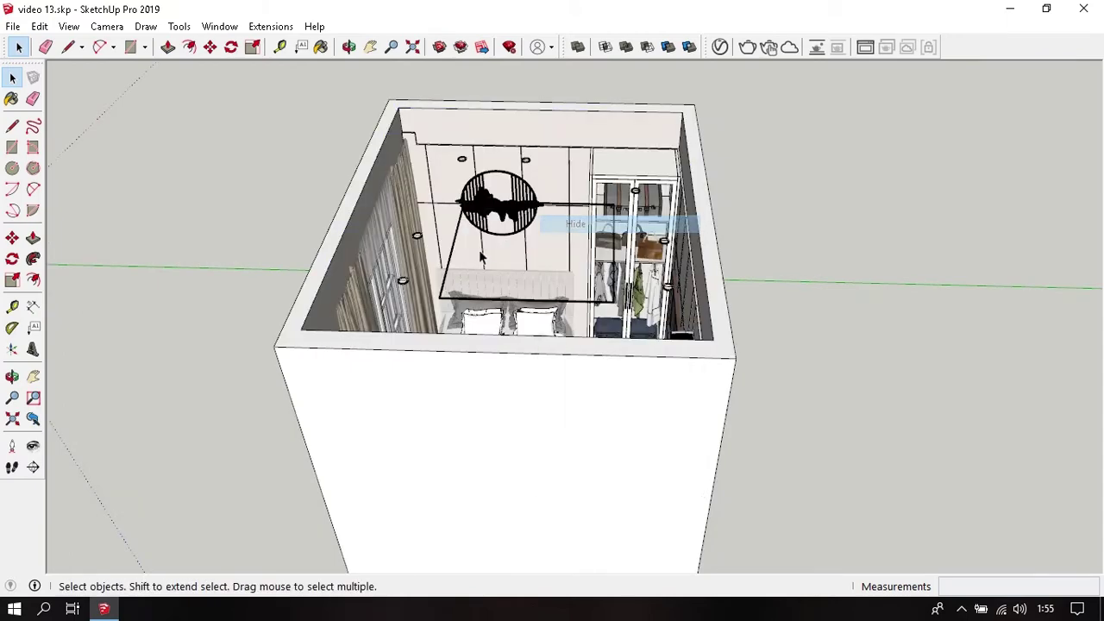
{"action": "mouse_move", "coordinate": [572, 225]}
{"action": "middle_mouse_down"}
{"action": "mouse_move", "coordinate": [539, 362]}
{"action": "mouse_move", "coordinate": [547, 352]}
{"action": "mouse_move", "coordinate": [739, 402]}
{"action": "middle_mouse_up"}
{"action": "scroll", "coordinate": [740, 402], "scroll_direction": "down", "scroll_amount": 1}
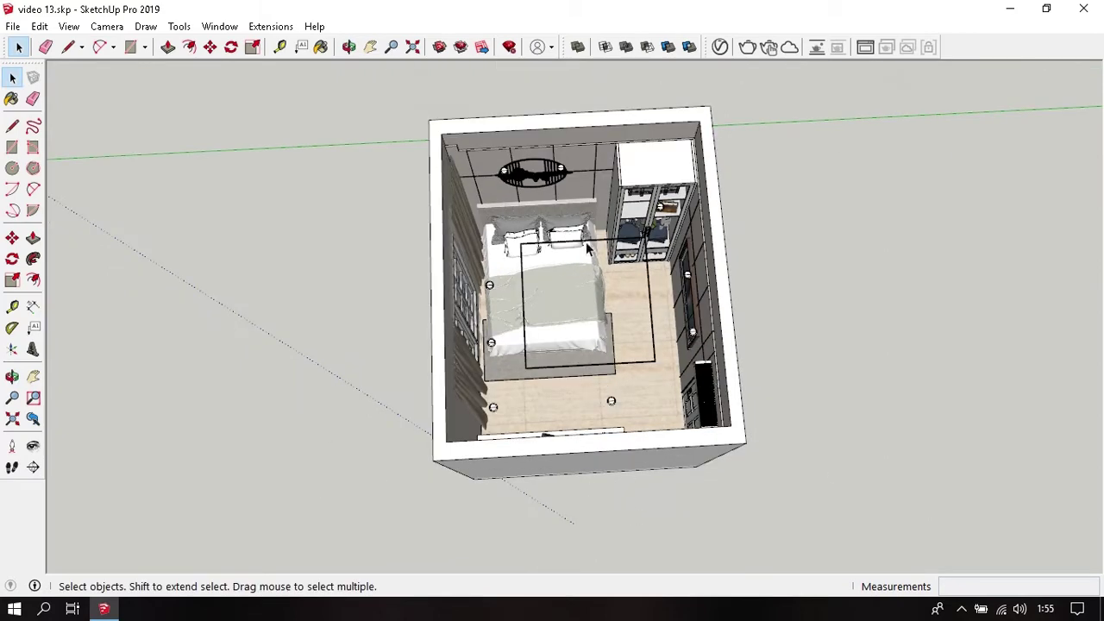
- Hide the painting, the striped wall panel behind the TV, and the TV
{"action": "scroll", "coordinate": [604, 409], "scroll_direction": "up", "scroll_amount": 2}
{"action": "mouse_move", "coordinate": [604, 409]}
{"action": "middle_mouse_down"}
{"action": "mouse_move", "coordinate": [613, 491]}
{"action": "mouse_move", "coordinate": [168, 474]}
{"action": "mouse_move", "coordinate": [459, 392]}
{"action": "middle_mouse_up"}
{"action": "scroll", "coordinate": [611, 491], "scroll_direction": "up", "scroll_amount": 2}
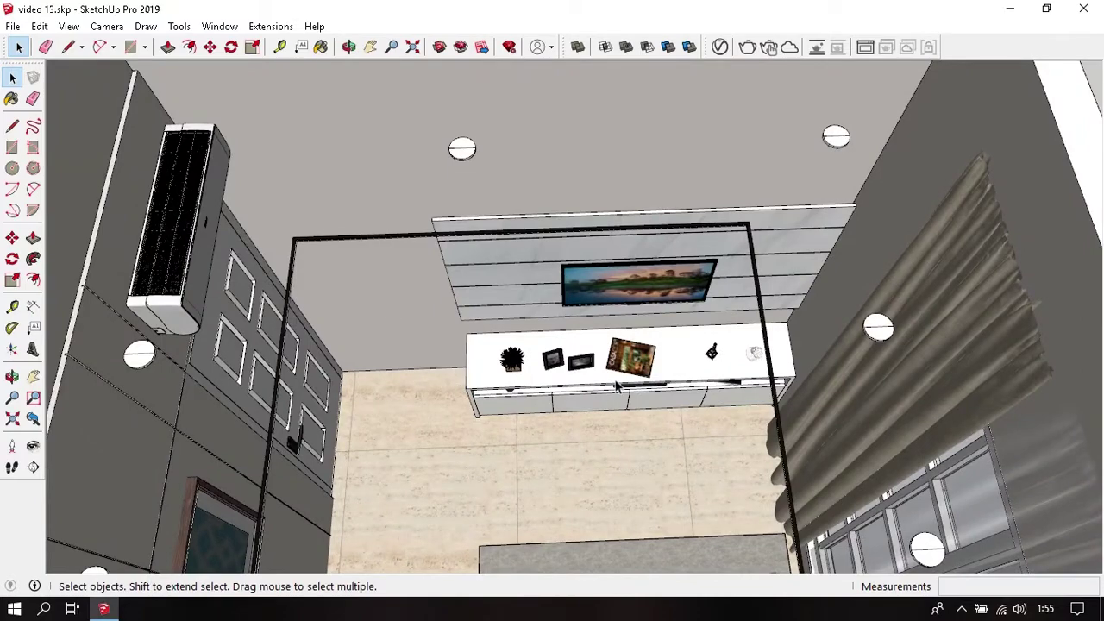
{"action": "scroll", "coordinate": [616, 386], "scroll_direction": "up", "scroll_amount": 2}
{"action": "right_click", "coordinate": [628, 354]}
{"action": "left_click", "coordinate": [690, 217]}
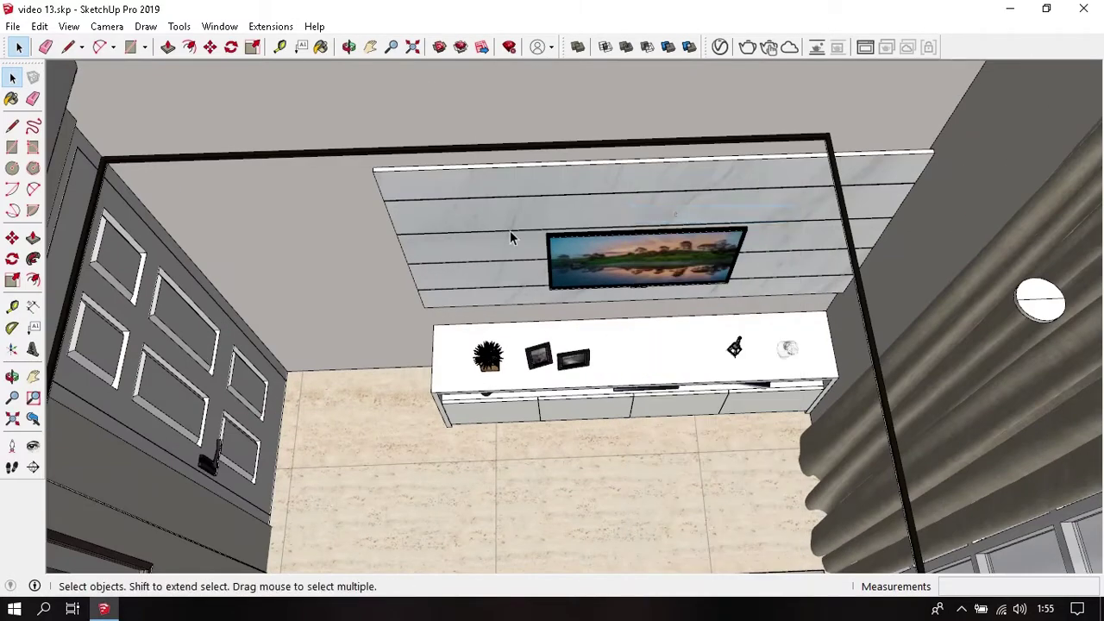
{"action": "right_click", "coordinate": [510, 234]}
{"action": "left_click", "coordinate": [525, 268]}
{"action": "right_click", "coordinate": [611, 251]}
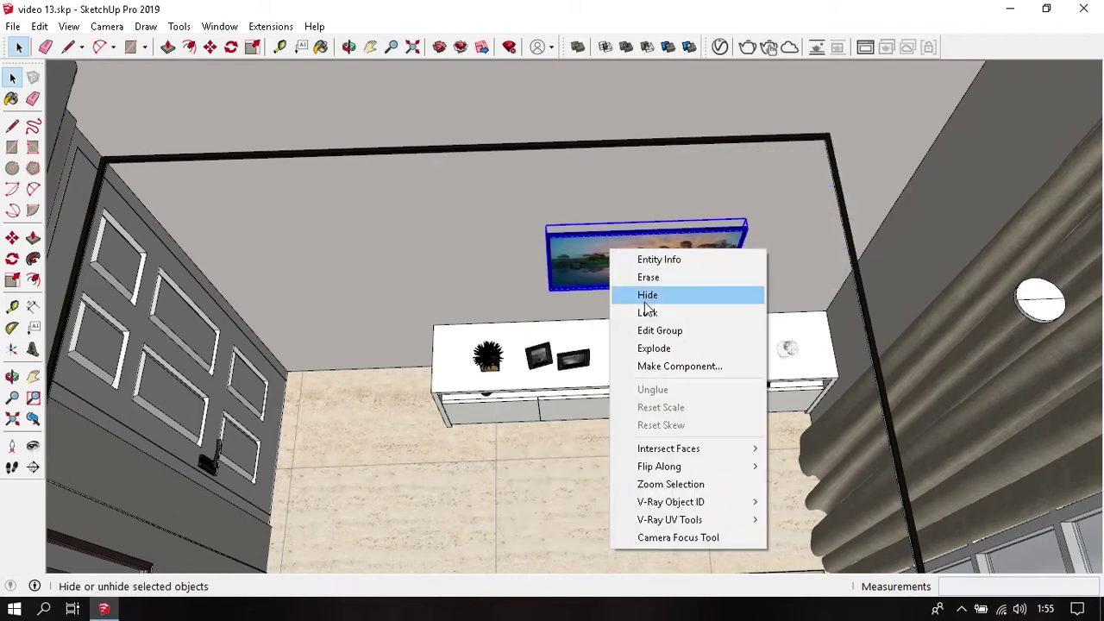
{"action": "left_click", "coordinate": [644, 295]}
- Hide the cabinets with their plant, frames, ornament, speaker and laptop
{"action": "left_click", "coordinate": [488, 362]}
{"action": "left_click", "coordinate": [583, 366], "text": "shift"}
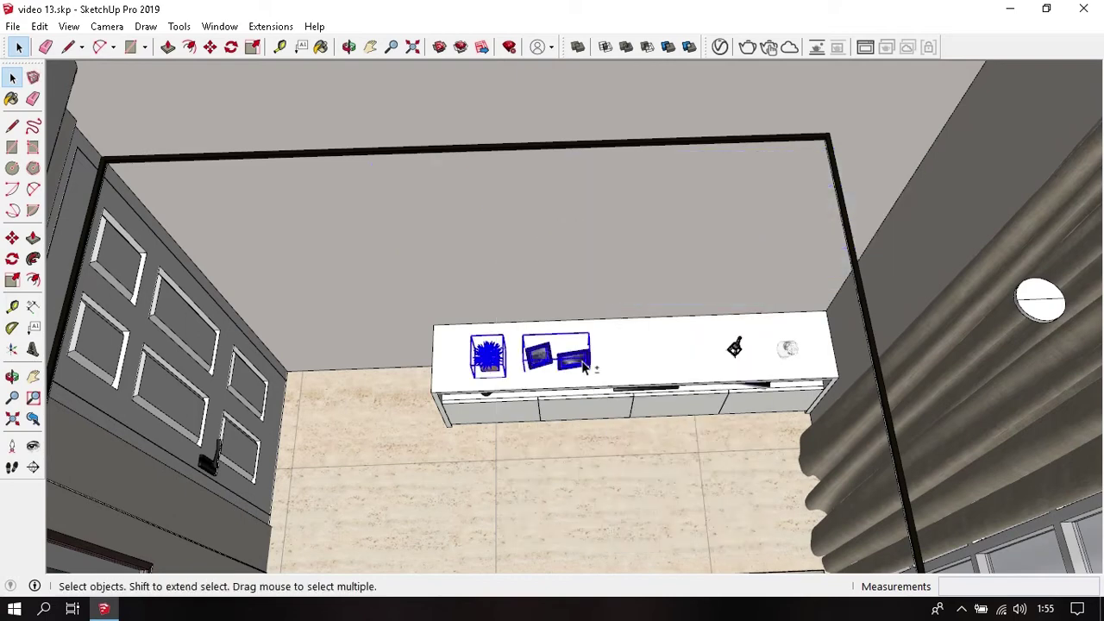
{"action": "left_click", "coordinate": [735, 352], "text": "shift"}
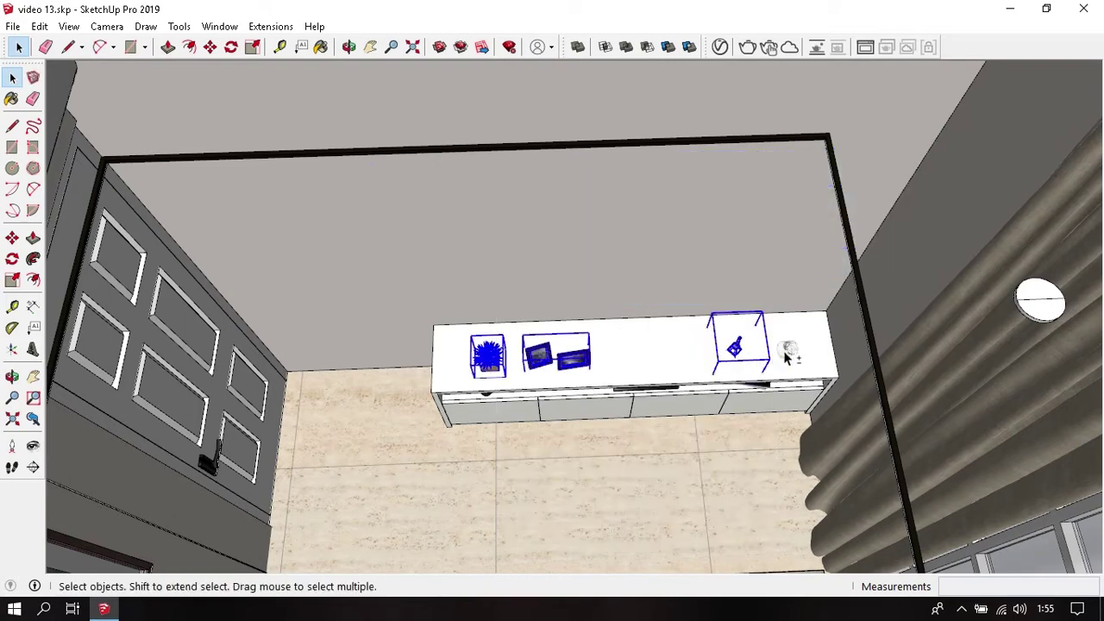
{"action": "left_click", "coordinate": [632, 347], "text": "shift"}
{"action": "right_click", "coordinate": [634, 332]}
{"action": "left_click", "coordinate": [642, 298]}
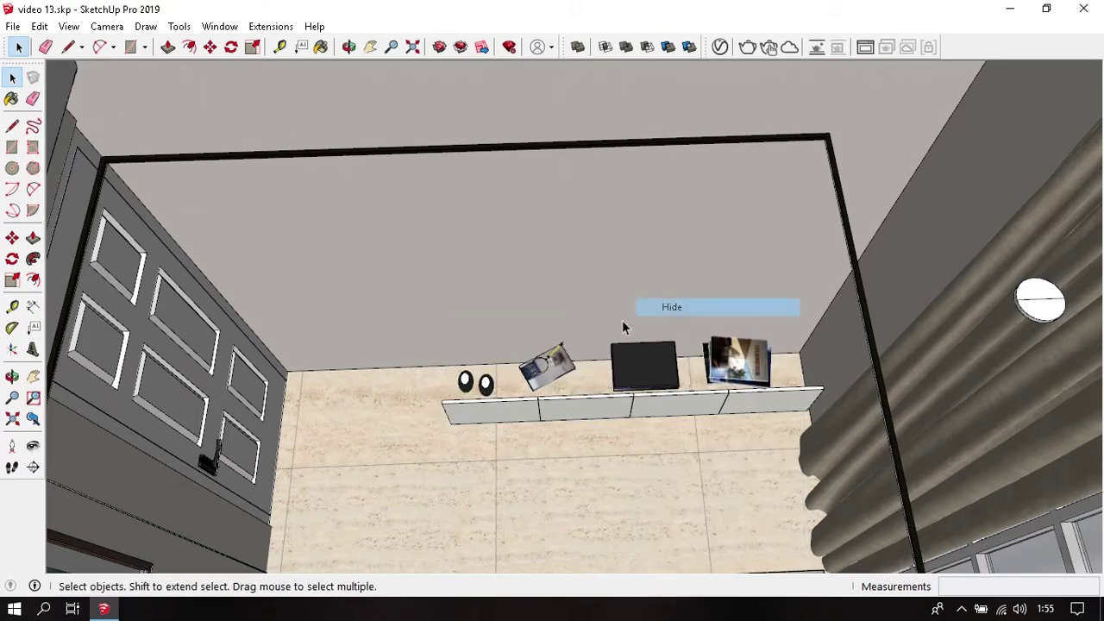
{"action": "left_click", "coordinate": [464, 380], "text": "shift"}
{"action": "left_click", "coordinate": [645, 365], "text": "shift"}
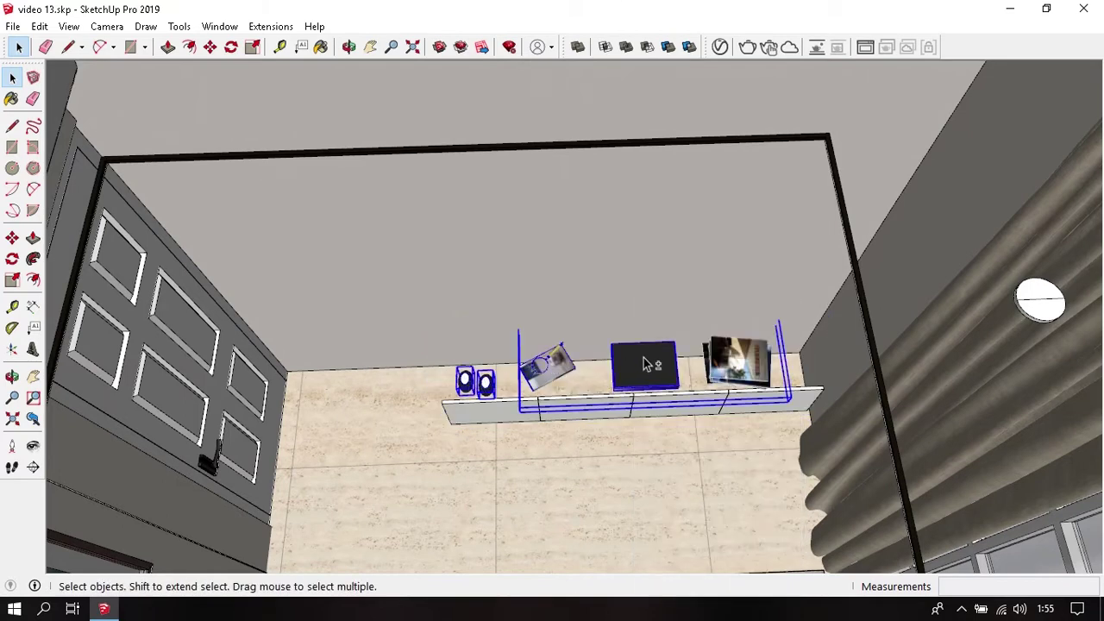
{"action": "right_click", "coordinate": [507, 420]}
{"action": "left_click", "coordinate": [548, 142]}
- Position a camera on the room floor at eye height and look toward the bed wall
{"action": "mouse_move", "coordinate": [548, 146]}
{"action": "middle_mouse_down"}
{"action": "mouse_move", "coordinate": [584, 326]}
{"action": "mouse_move", "coordinate": [512, 345]}
{"action": "middle_mouse_up"}
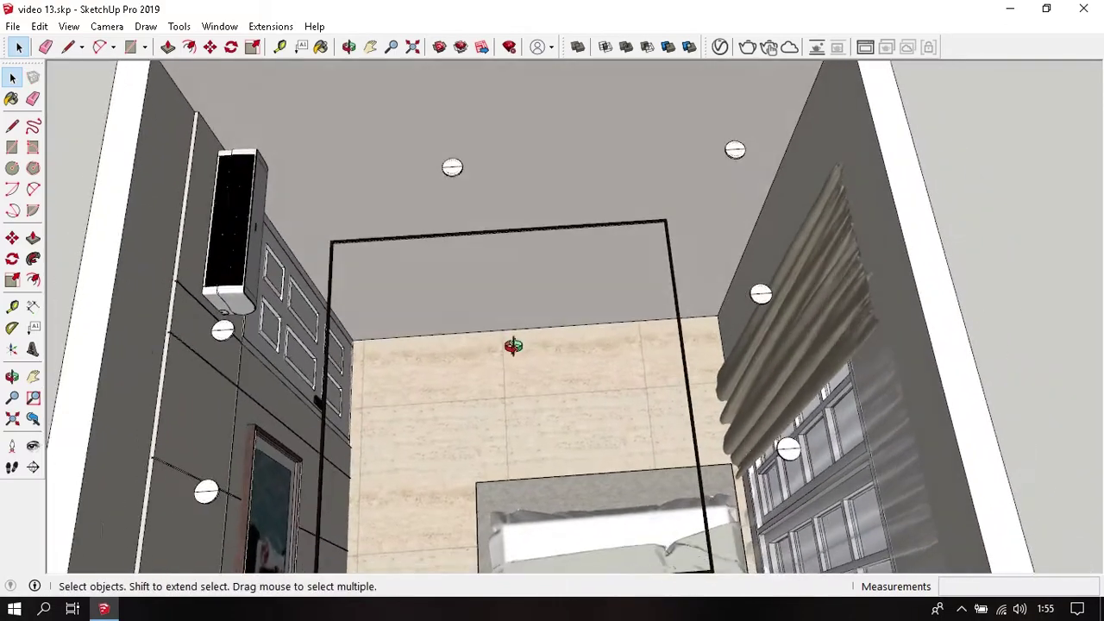
{"action": "left_click", "coordinate": [13, 447]}
{"action": "left_click", "coordinate": [557, 339]}
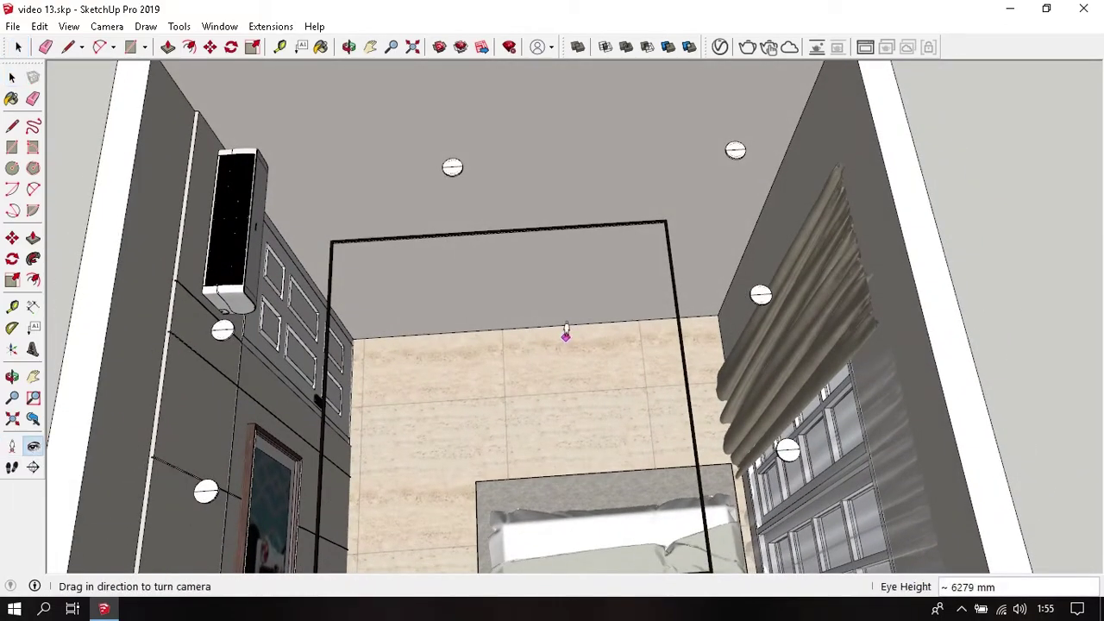
{"action": "mouse_move", "coordinate": [562, 334]}
{"action": "left_mouse_down"}
{"action": "mouse_move", "coordinate": [538, 354]}
{"action": "mouse_move", "coordinate": [828, 343]}
{"action": "mouse_move", "coordinate": [934, 315]}
{"action": "mouse_move", "coordinate": [613, 345]}
{"action": "mouse_move", "coordinate": [907, 327]}
{"action": "left_mouse_up"}
{"action": "left_click_drag", "start_coordinate": [652, 369], "coordinate": [860, 359]}
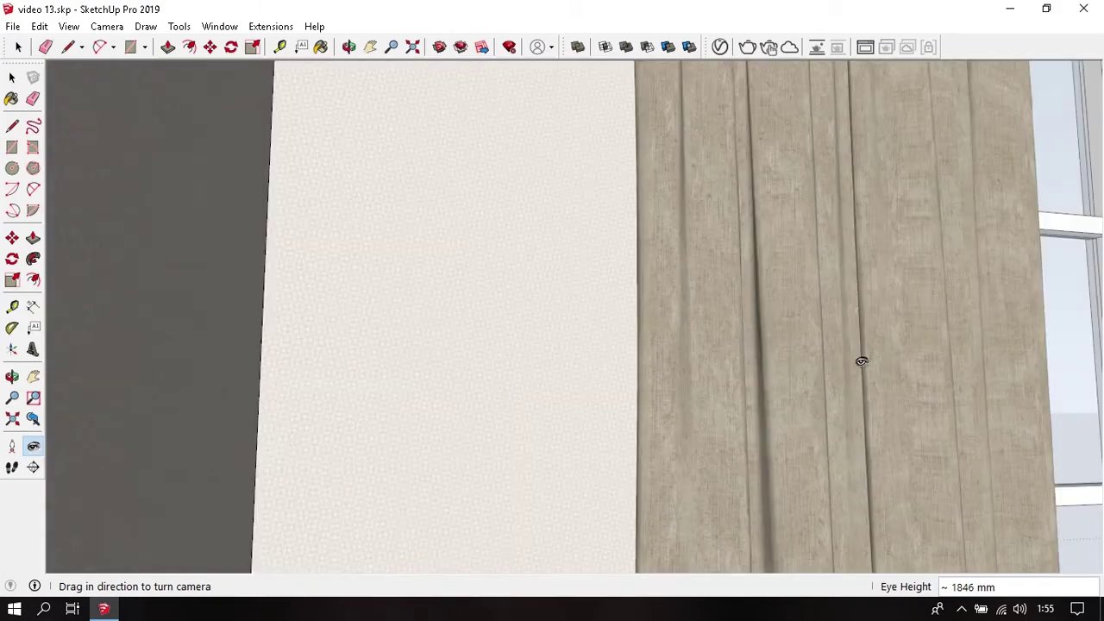
{"action": "mouse_move", "coordinate": [514, 379]}
{"action": "left_mouse_down"}
{"action": "mouse_move", "coordinate": [833, 380]}
{"action": "mouse_move", "coordinate": [995, 400]}
{"action": "left_mouse_up"}
{"action": "left_click_drag", "start_coordinate": [725, 406], "coordinate": [992, 403]}
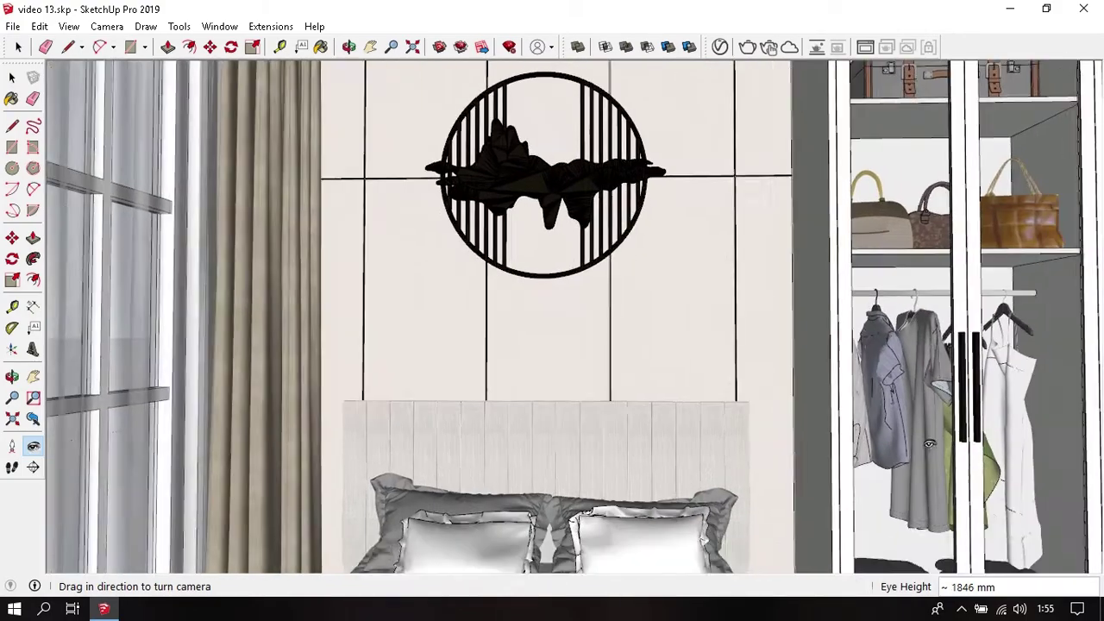
{"action": "mouse_move", "coordinate": [431, 401]}
{"action": "left_mouse_down"}
{"action": "mouse_move", "coordinate": [653, 399]}
{"action": "mouse_move", "coordinate": [608, 417]}
{"action": "left_mouse_up"}
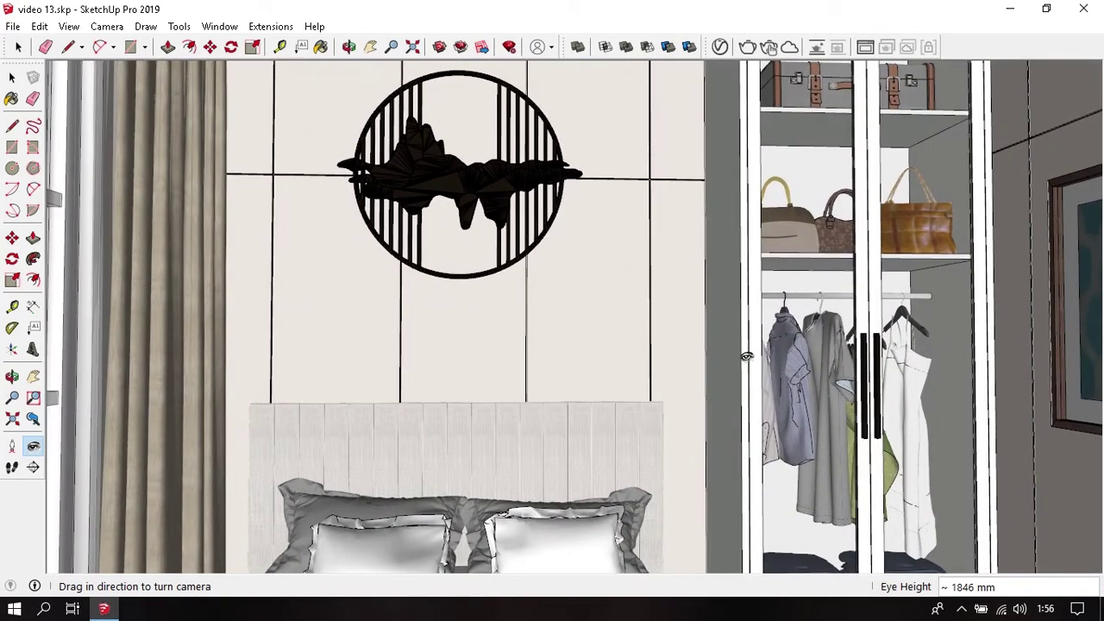
{"action": "mouse_move", "coordinate": [746, 356]}
{"action": "left_mouse_down"}
{"action": "mouse_move", "coordinate": [724, 355]}
{"action": "mouse_move", "coordinate": [713, 334]}
{"action": "left_mouse_up"}
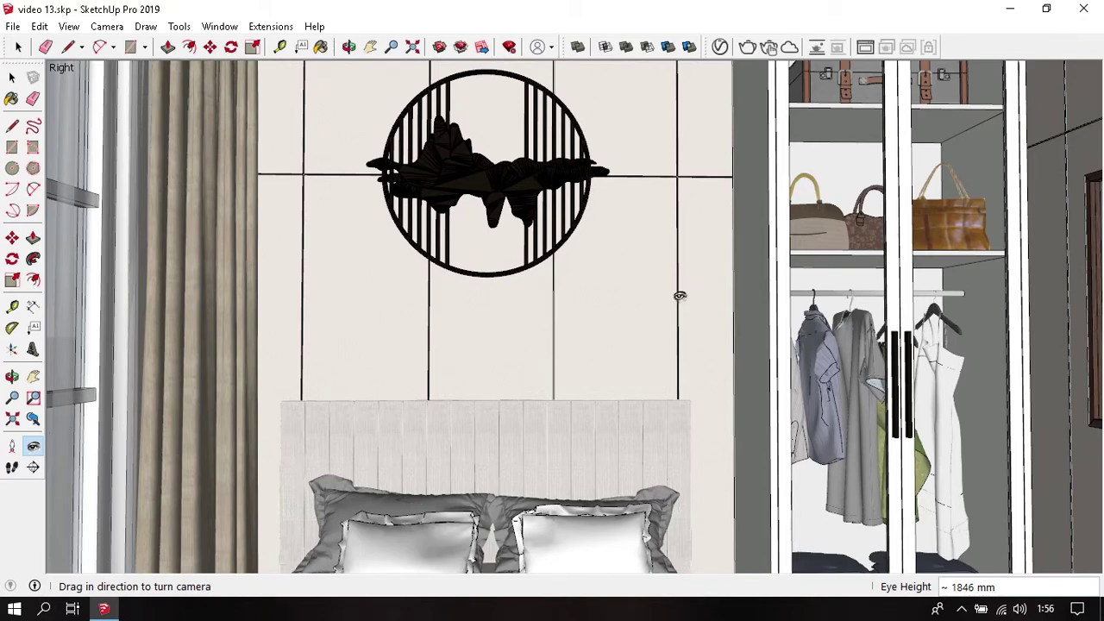
{"action": "key", "text": "space"}
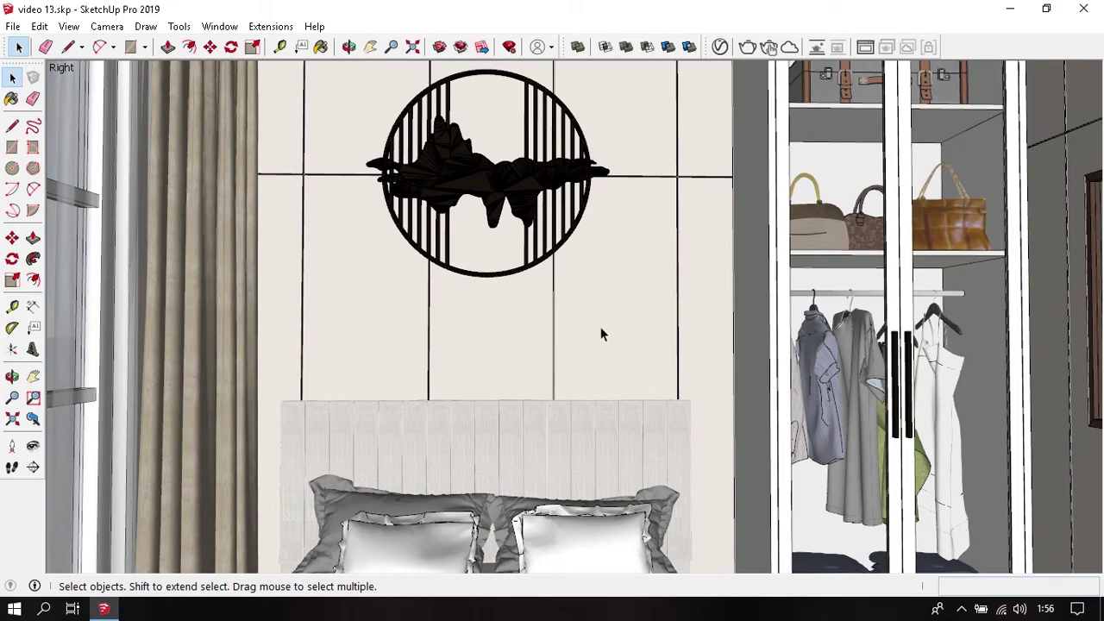
- Orbit and zoom out to see the whole room box from above
{"action": "mouse_move", "coordinate": [600, 327]}
{"action": "middle_mouse_down"}
{"action": "mouse_move", "coordinate": [606, 316]}
{"action": "mouse_move", "coordinate": [616, 345]}
{"action": "middle_mouse_up"}
{"action": "scroll", "coordinate": [633, 280], "scroll_direction": "down", "scroll_amount": 3}
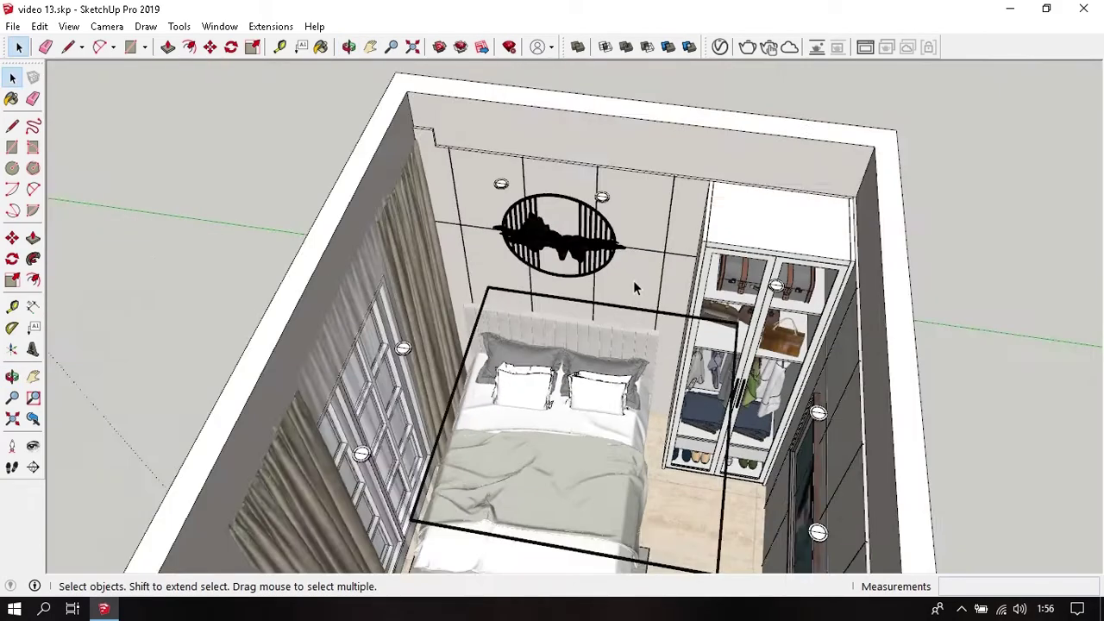
{"action": "scroll", "coordinate": [634, 282], "scroll_direction": "down", "scroll_amount": 3}
{"action": "mouse_move", "coordinate": [634, 282]}
{"action": "middle_mouse_down"}
{"action": "mouse_move", "coordinate": [607, 260]}
{"action": "mouse_move", "coordinate": [632, 312]}
{"action": "middle_mouse_up"}
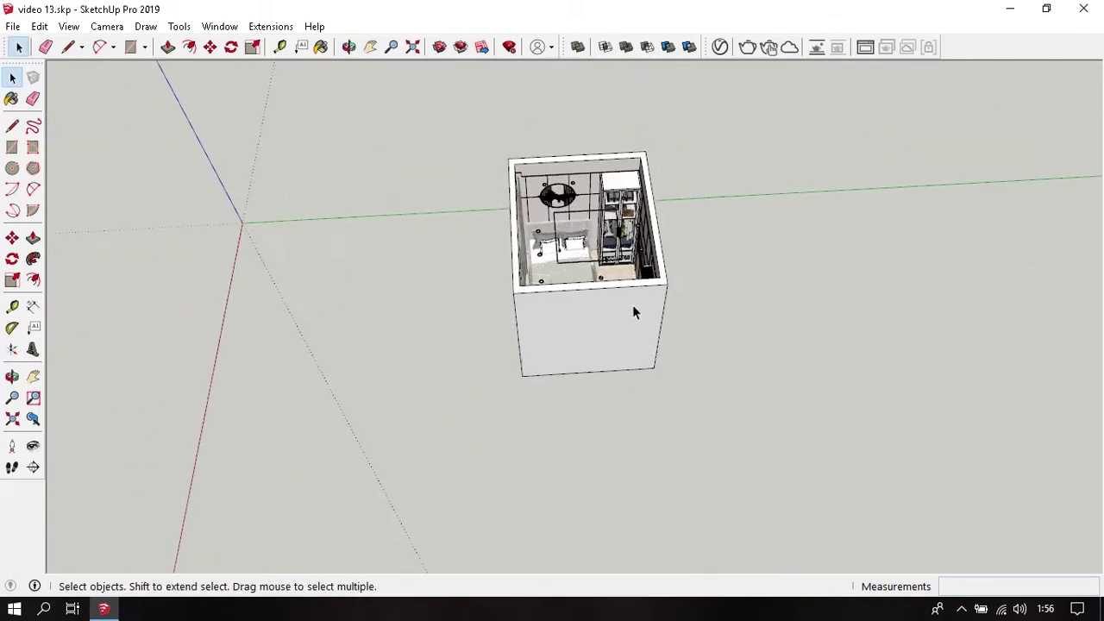
- Restore the hidden roof and place a section plane on the box's front face
{"action": "left_click", "coordinate": [41, 27]}
{"action": "mouse_move", "coordinate": [69, 258]}
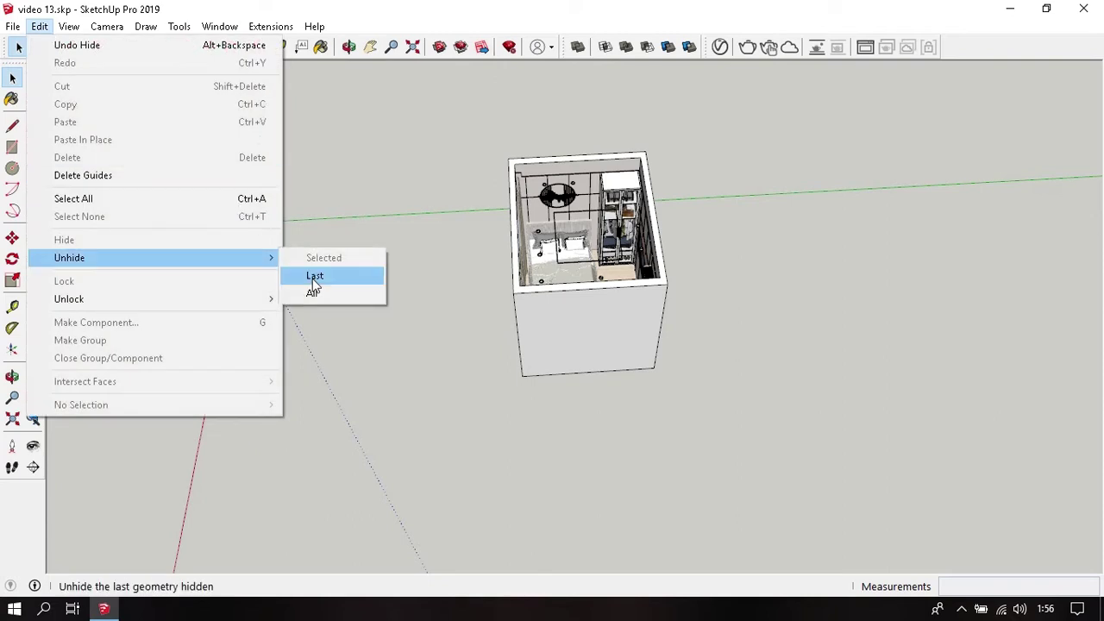
{"action": "left_click", "coordinate": [313, 276]}
{"action": "scroll", "coordinate": [601, 312], "scroll_direction": "up", "scroll_amount": 3}
{"action": "mouse_move", "coordinate": [604, 313]}
{"action": "middle_mouse_down"}
{"action": "mouse_move", "coordinate": [585, 276]}
{"action": "mouse_move", "coordinate": [506, 240]}
{"action": "mouse_move", "coordinate": [486, 251]}
{"action": "mouse_move", "coordinate": [508, 247]}
{"action": "middle_mouse_up"}
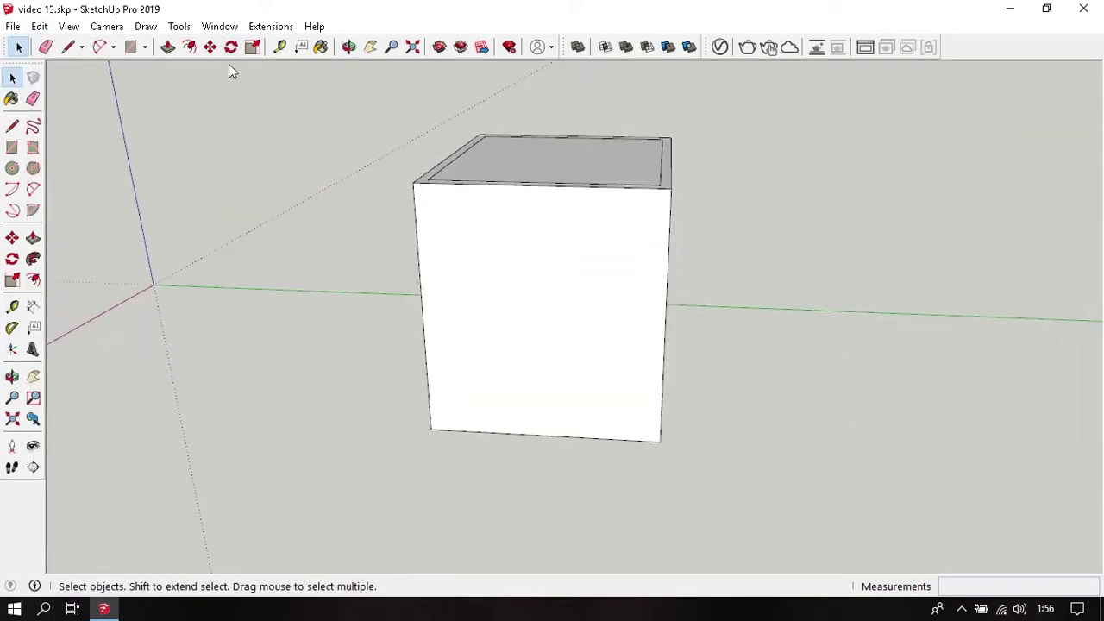
{"action": "left_click", "coordinate": [179, 27]}
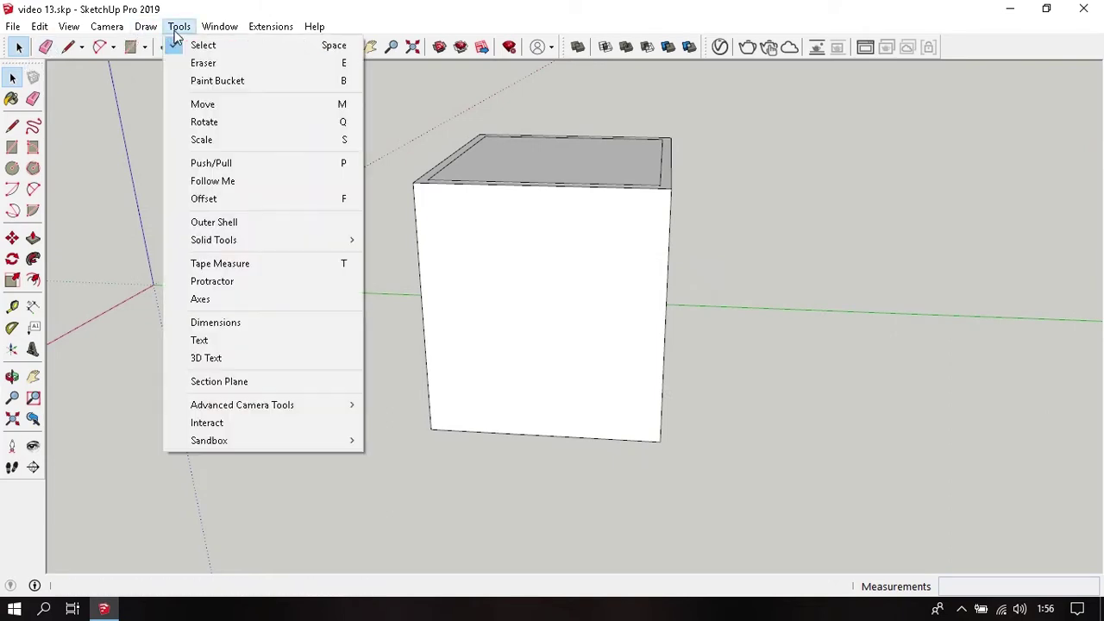
{"action": "left_click", "coordinate": [272, 382]}
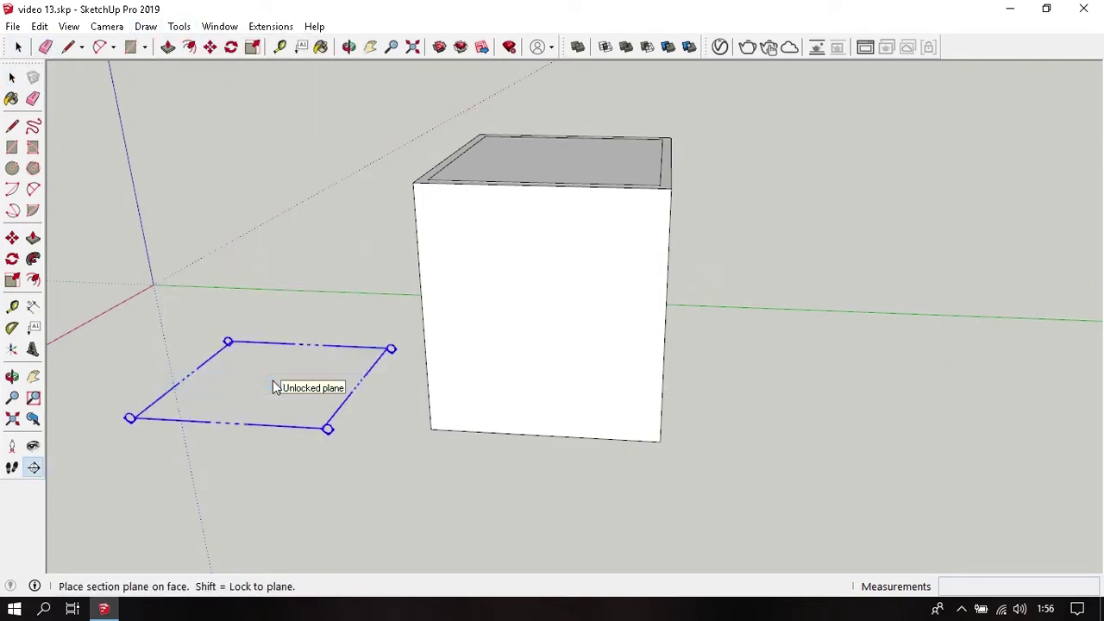
{"action": "left_click", "coordinate": [485, 314]}
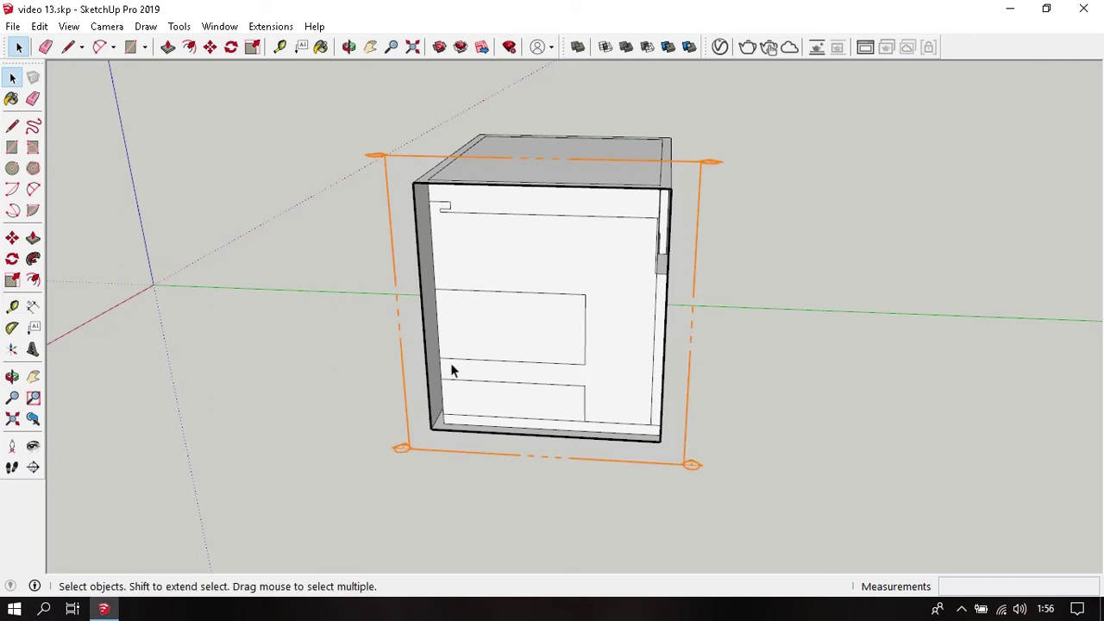
{"action": "middle_click_drag", "start_coordinate": [451, 371], "coordinate": [461, 417]}
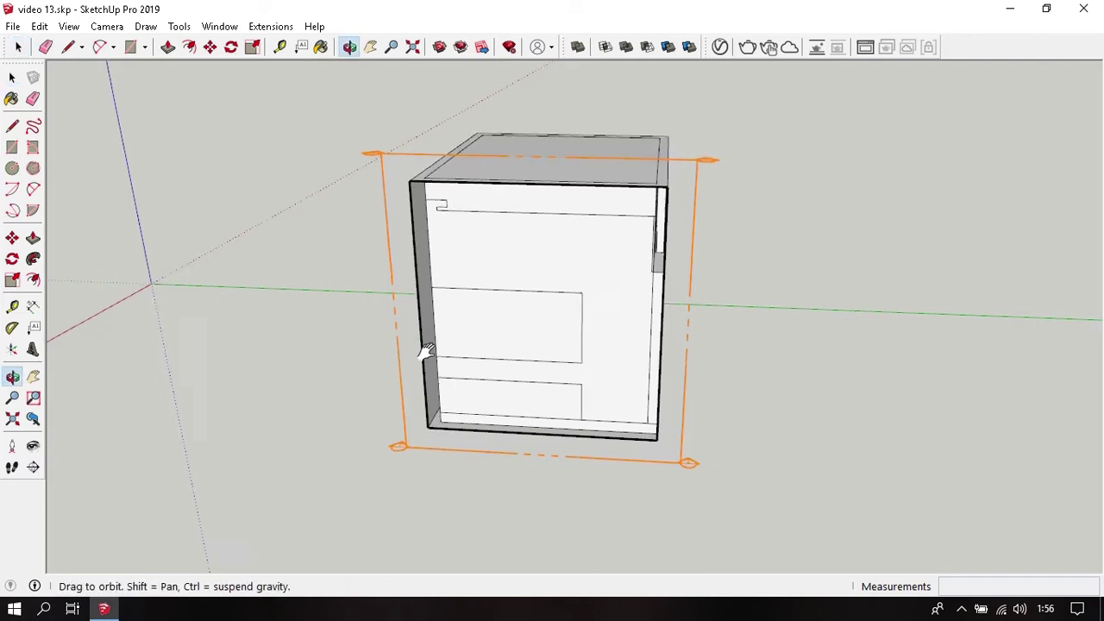
- Move the section plane along the red axis into the room, then turn off Section Planes display
{"action": "left_click", "coordinate": [394, 408]}
{"action": "key", "text": "m"}
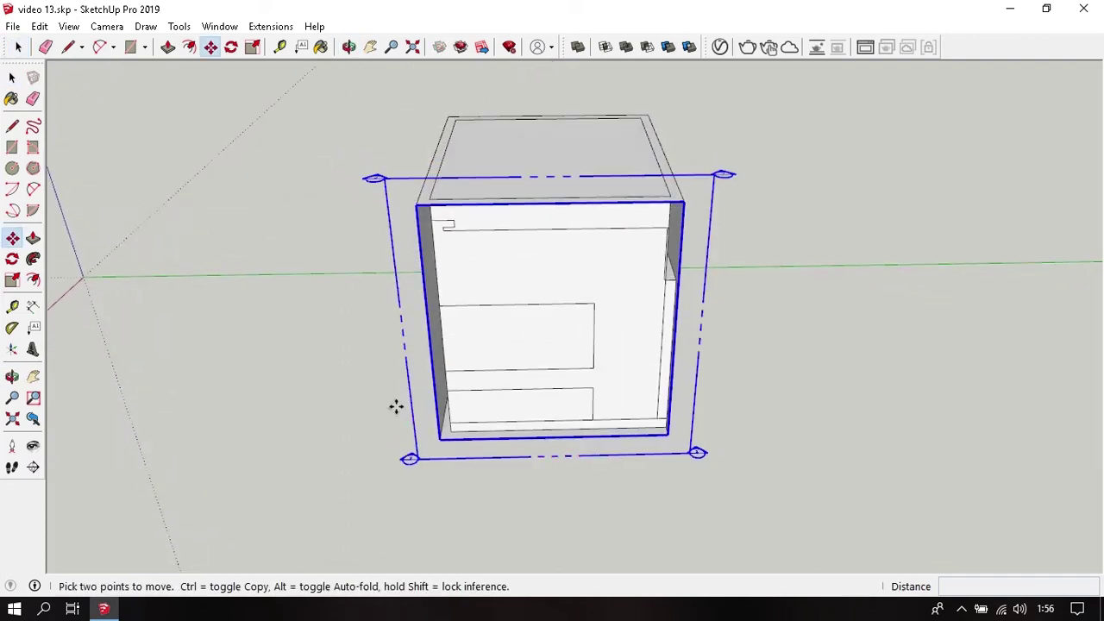
{"action": "left_click", "coordinate": [395, 406]}
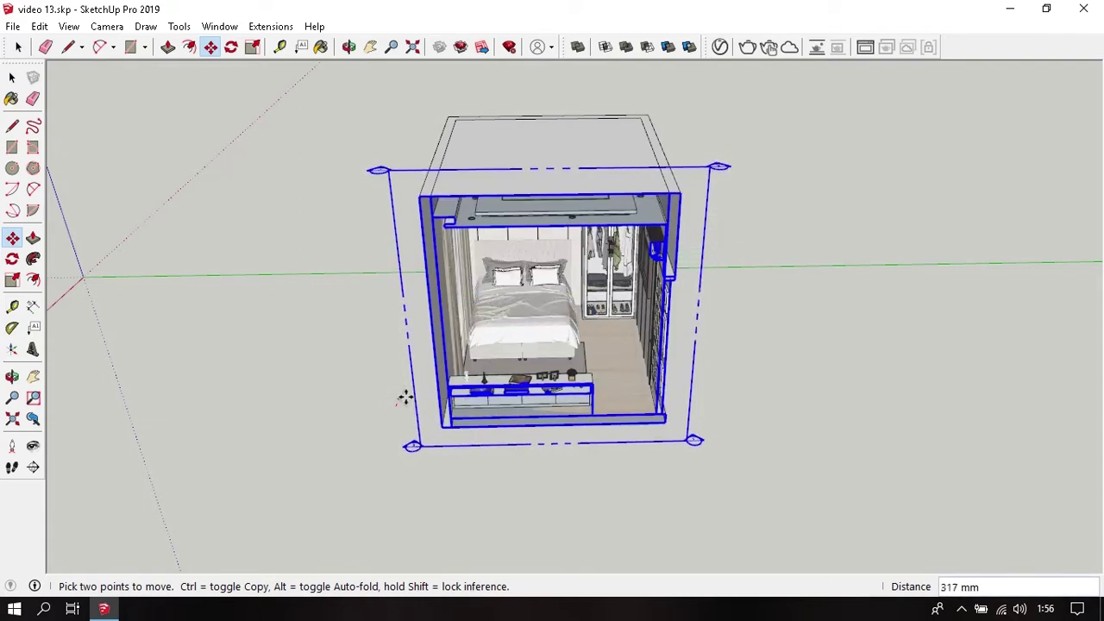
{"action": "left_click", "coordinate": [406, 401]}
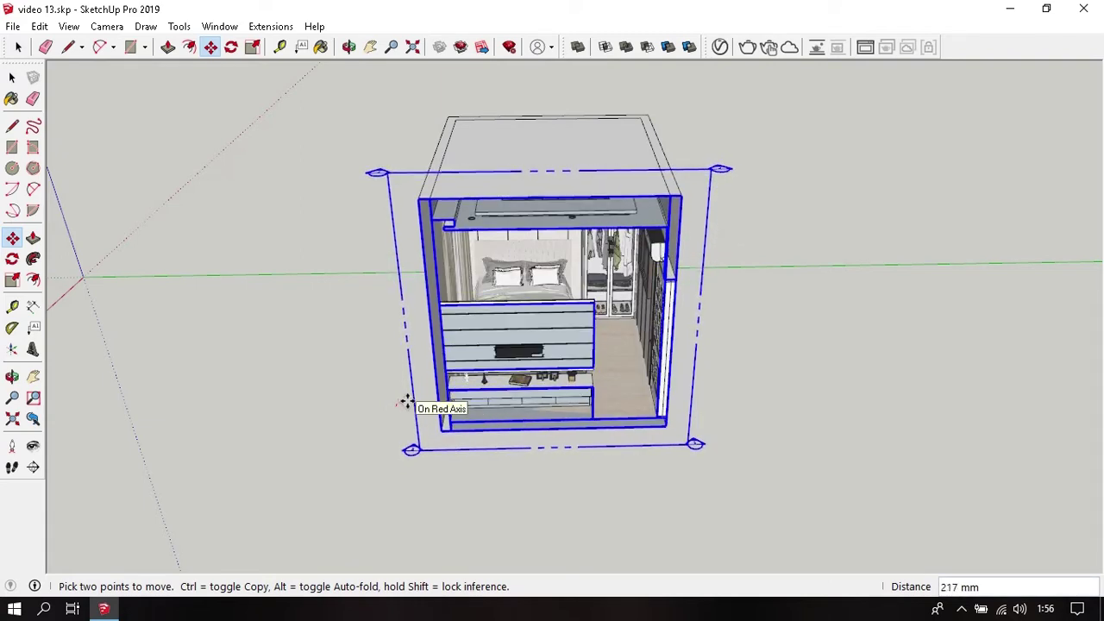
{"action": "key", "text": "space"}
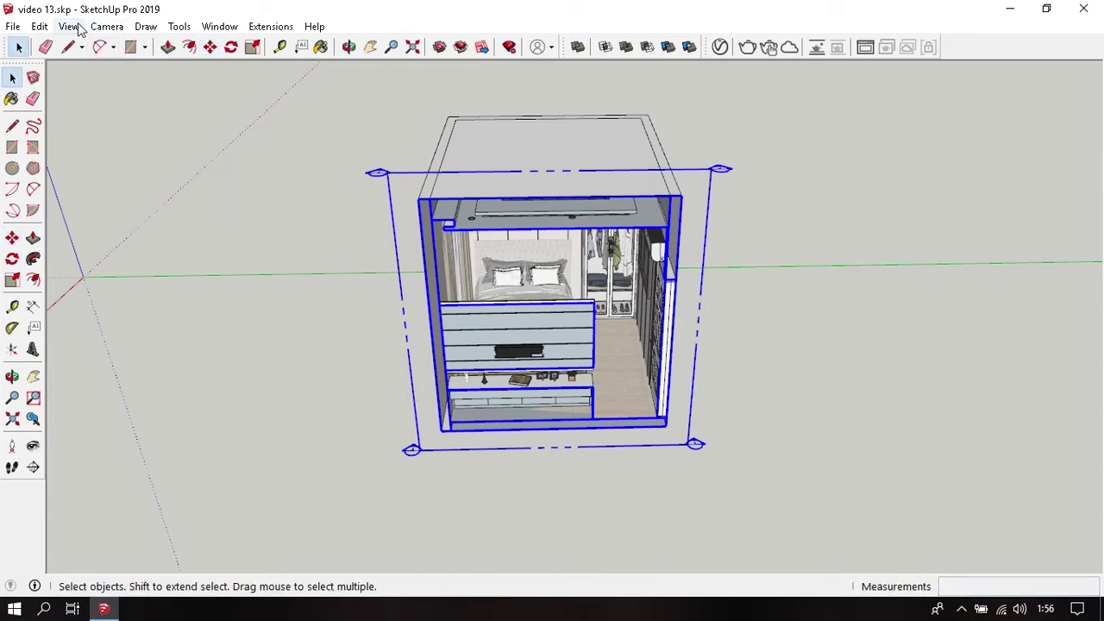
{"action": "left_click", "coordinate": [75, 28]}
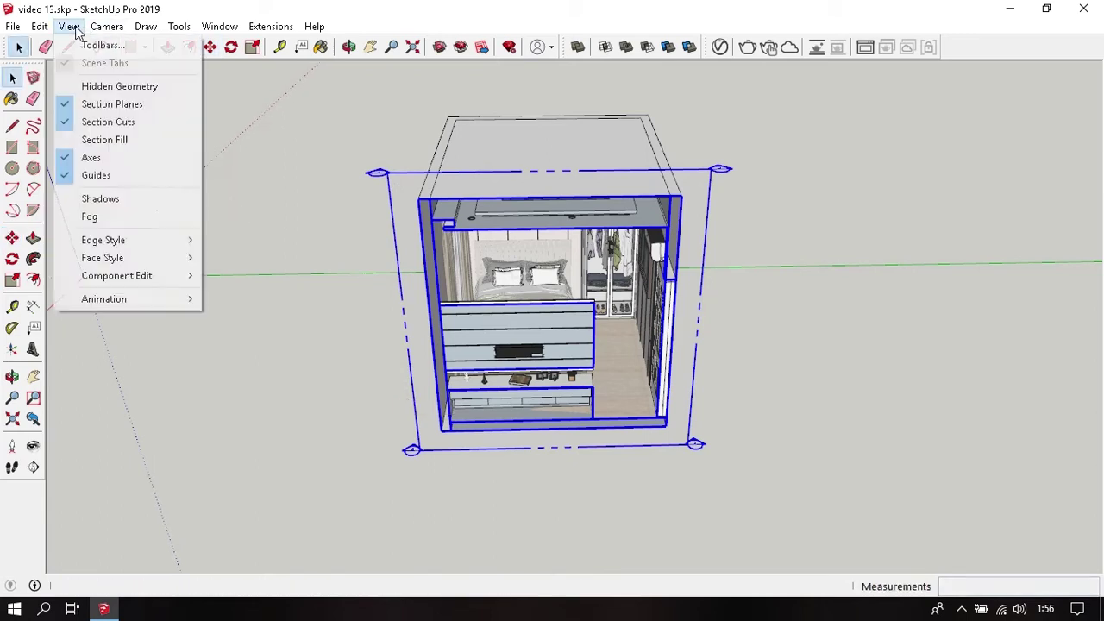
{"action": "left_click", "coordinate": [123, 103]}
{"action": "scroll", "coordinate": [524, 368], "scroll_direction": "up", "scroll_amount": 3}
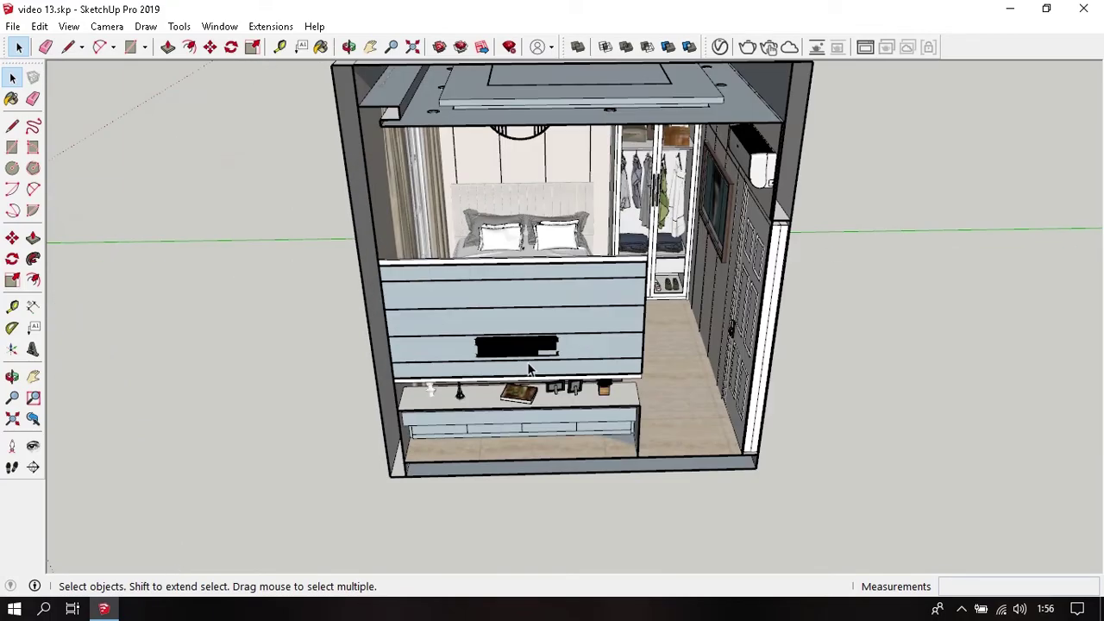
{"action": "mouse_move", "coordinate": [525, 367]}
{"action": "middle_mouse_down"}
{"action": "mouse_move", "coordinate": [515, 325]}
{"action": "mouse_move", "coordinate": [400, 222]}
{"action": "mouse_move", "coordinate": [406, 264]}
{"action": "middle_mouse_up"}
{"action": "scroll", "coordinate": [400, 223], "scroll_direction": "up", "scroll_amount": 3}
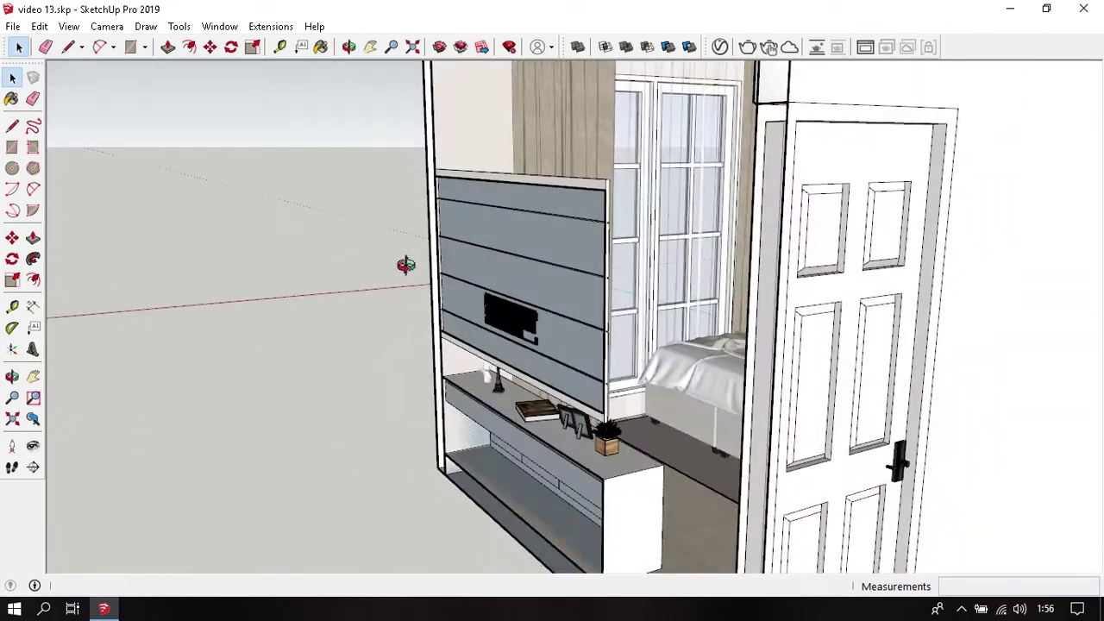
{"action": "scroll", "coordinate": [539, 274], "scroll_direction": "up", "scroll_amount": 2}
{"action": "mouse_move", "coordinate": [539, 274]}
{"action": "middle_mouse_down"}
{"action": "mouse_move", "coordinate": [650, 217]}
{"action": "mouse_move", "coordinate": [338, 203]}
{"action": "mouse_move", "coordinate": [428, 261]}
{"action": "mouse_move", "coordinate": [638, 314]}
{"action": "middle_mouse_up"}
{"action": "scroll", "coordinate": [641, 236], "scroll_direction": "up", "scroll_amount": 3}
{"action": "scroll", "coordinate": [348, 213], "scroll_direction": "up", "scroll_amount": 3}
{"action": "scroll", "coordinate": [349, 214], "scroll_direction": "down", "scroll_amount": 3}
{"action": "scroll", "coordinate": [428, 261], "scroll_direction": "up", "scroll_amount": 3}
{"action": "scroll", "coordinate": [428, 261], "scroll_direction": "up", "scroll_amount": 2}
{"action": "scroll", "coordinate": [522, 266], "scroll_direction": "down", "scroll_amount": 3}
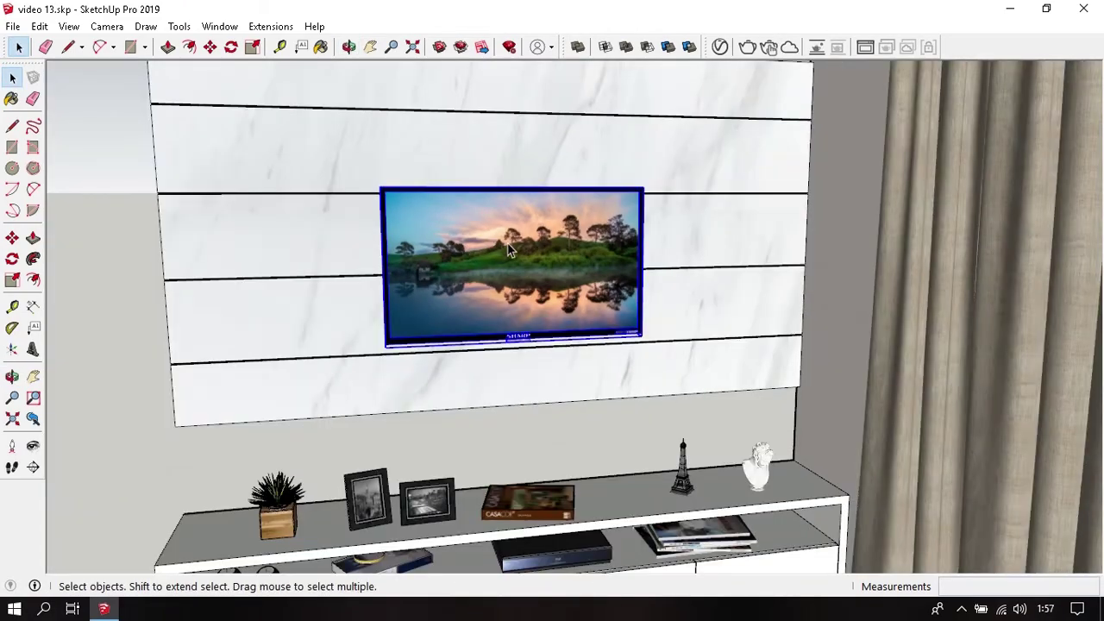
{"action": "middle_click_drag", "start_coordinate": [735, 402], "coordinate": [574, 350]}
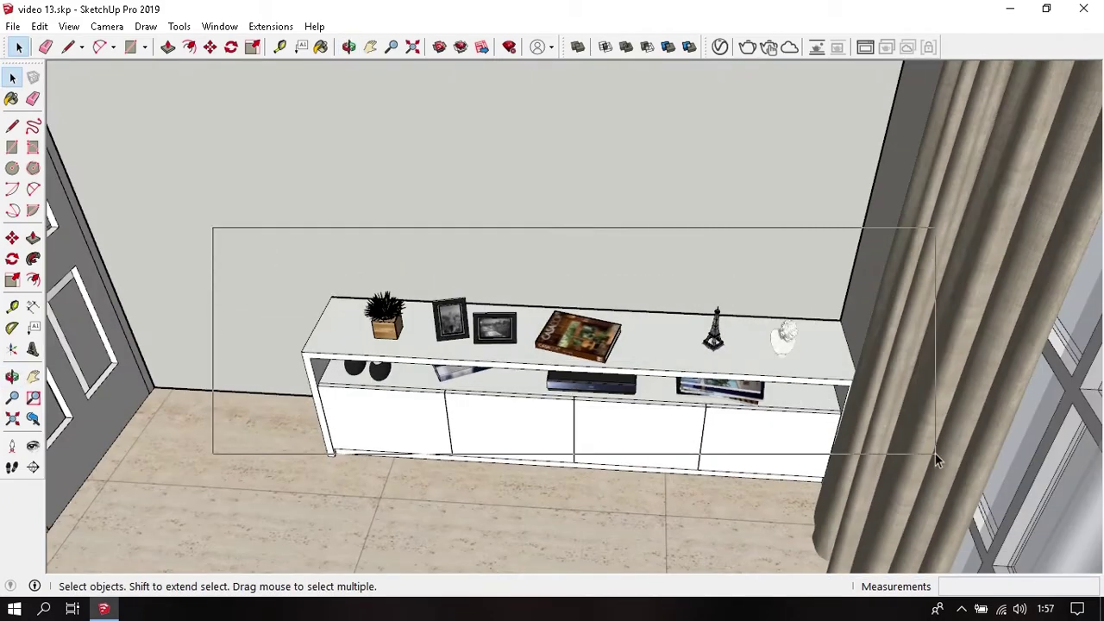
{"action": "left_click_drag", "start_coordinate": [576, 349], "coordinate": [888, 522]}
{"action": "scroll", "coordinate": [569, 362], "scroll_direction": "up", "scroll_amount": 5}
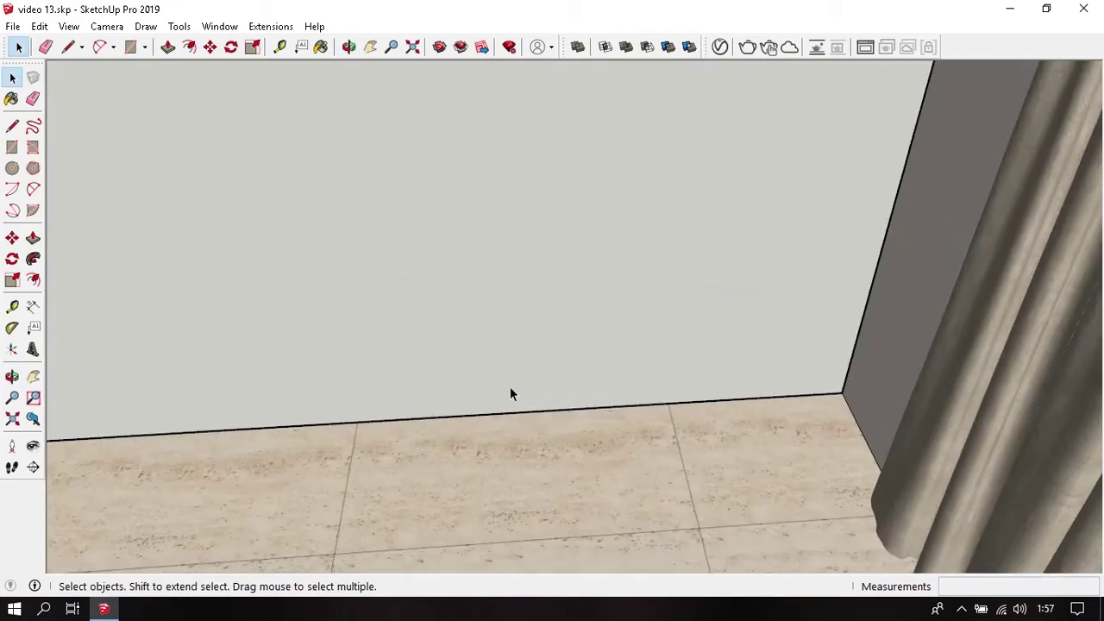
{"action": "middle_click_drag", "start_coordinate": [510, 390], "coordinate": [421, 402]}
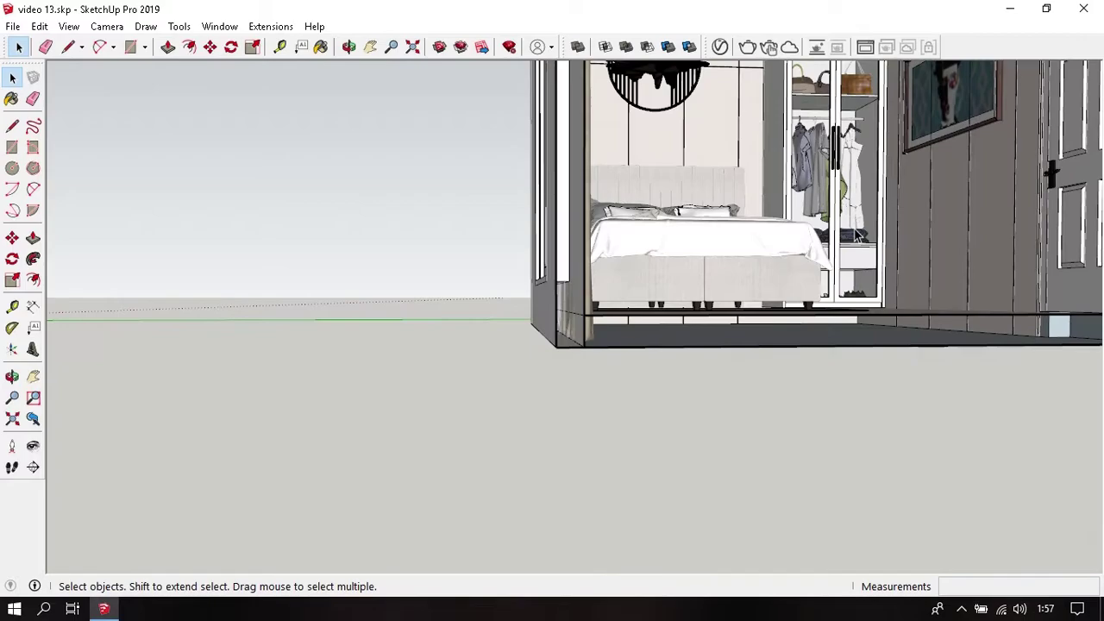
{"action": "middle_click_drag", "start_coordinate": [857, 235], "coordinate": [718, 369]}
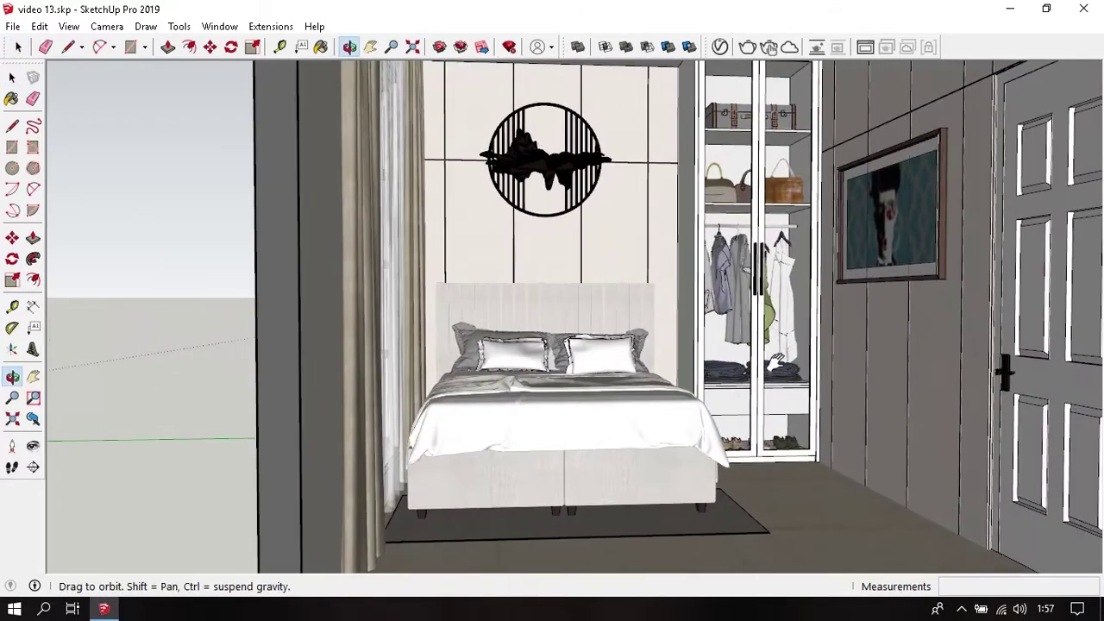
{"action": "scroll", "coordinate": [718, 369], "scroll_direction": "down", "scroll_amount": 2}
{"action": "scroll", "coordinate": [719, 369], "scroll_direction": "up", "scroll_amount": 3}
{"action": "scroll", "coordinate": [719, 369], "scroll_direction": "down", "scroll_amount": 2}
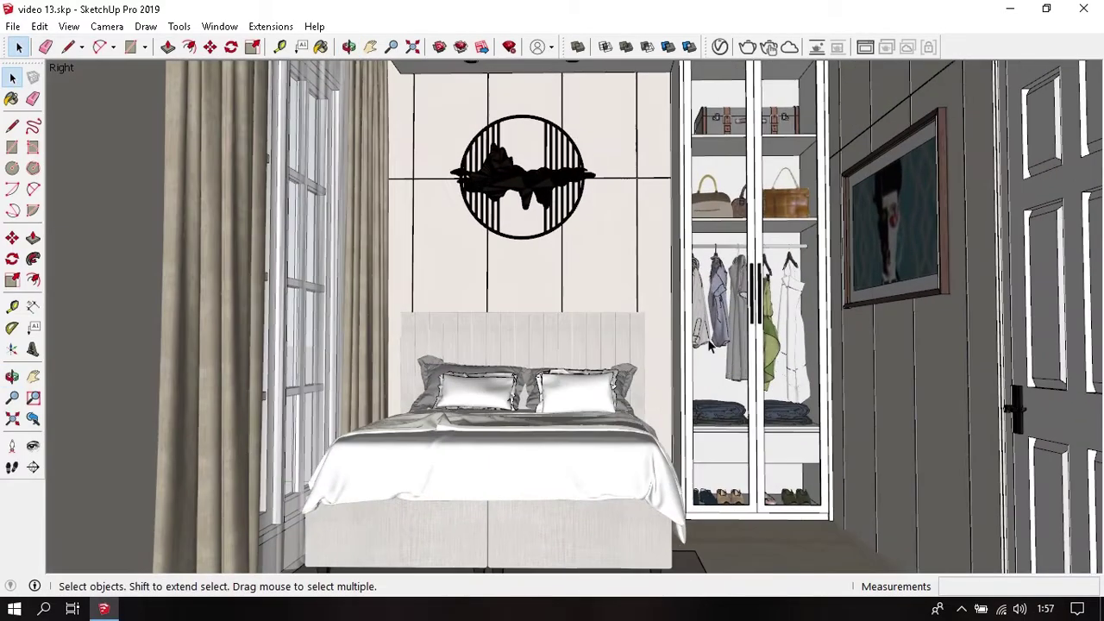
{"action": "scroll", "coordinate": [719, 369], "scroll_direction": "down", "scroll_amount": 2}
{"action": "mouse_move", "coordinate": [718, 369]}
{"action": "middle_mouse_down"}
{"action": "mouse_move", "coordinate": [681, 320]}
{"action": "mouse_move", "coordinate": [649, 323]}
{"action": "middle_mouse_up"}
{"action": "scroll", "coordinate": [697, 343], "scroll_direction": "up", "scroll_amount": 2}
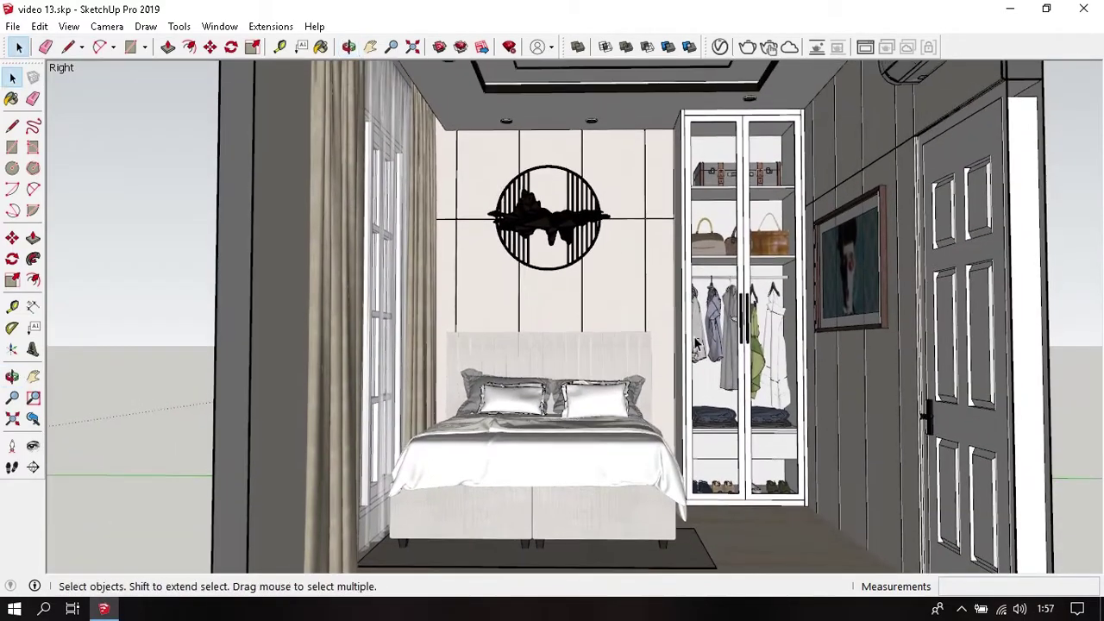
{"action": "scroll", "coordinate": [682, 319], "scroll_direction": "down", "scroll_amount": 1}
{"action": "scroll", "coordinate": [681, 319], "scroll_direction": "down", "scroll_amount": 2}
{"action": "scroll", "coordinate": [669, 334], "scroll_direction": "up", "scroll_amount": 3}
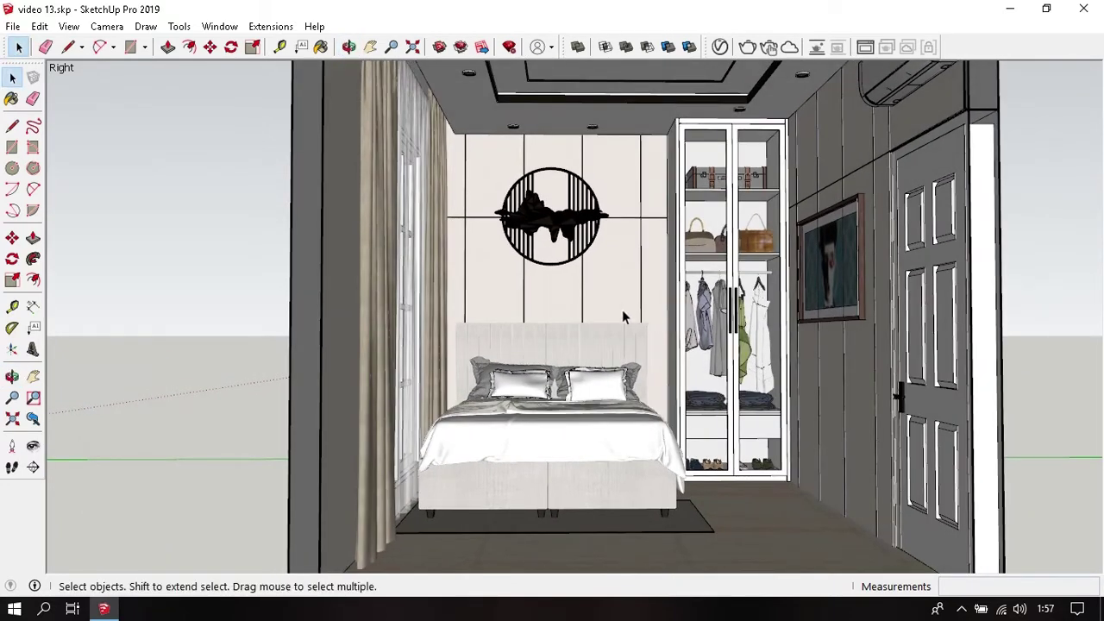
{"action": "scroll", "coordinate": [624, 296], "scroll_direction": "down", "scroll_amount": 1}
{"action": "scroll", "coordinate": [623, 286], "scroll_direction": "down", "scroll_amount": 4}
{"action": "middle_click_drag", "start_coordinate": [646, 276], "coordinate": [535, 244]}
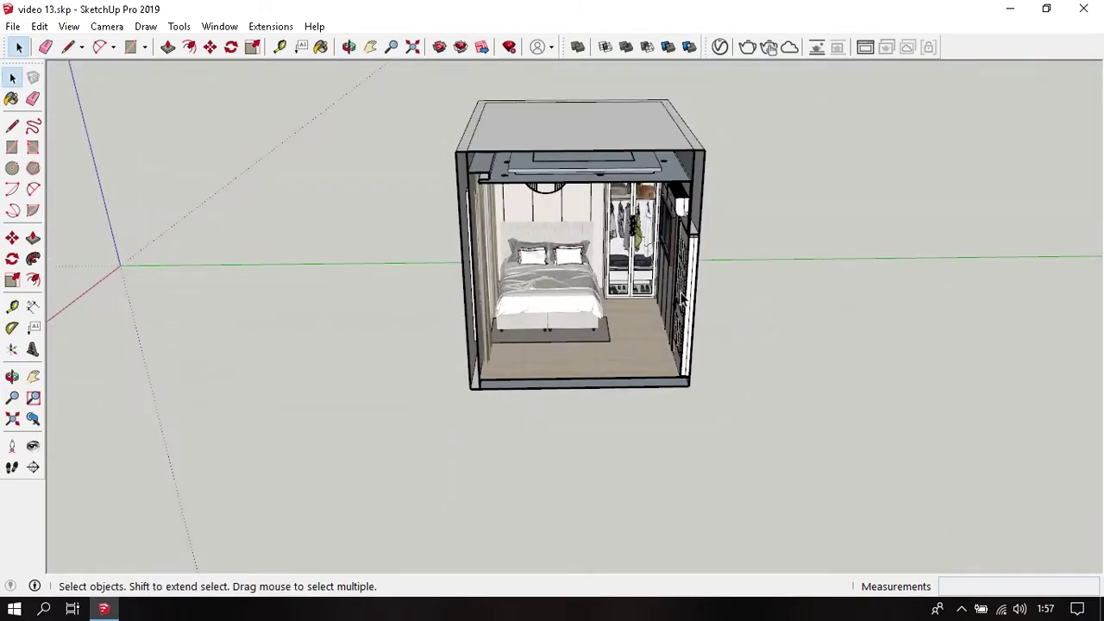
{"action": "scroll", "coordinate": [608, 284], "scroll_direction": "up", "scroll_amount": 2}
{"action": "scroll", "coordinate": [614, 306], "scroll_direction": "up", "scroll_amount": 2}
{"action": "middle_click_drag", "start_coordinate": [614, 306], "coordinate": [124, 357]}
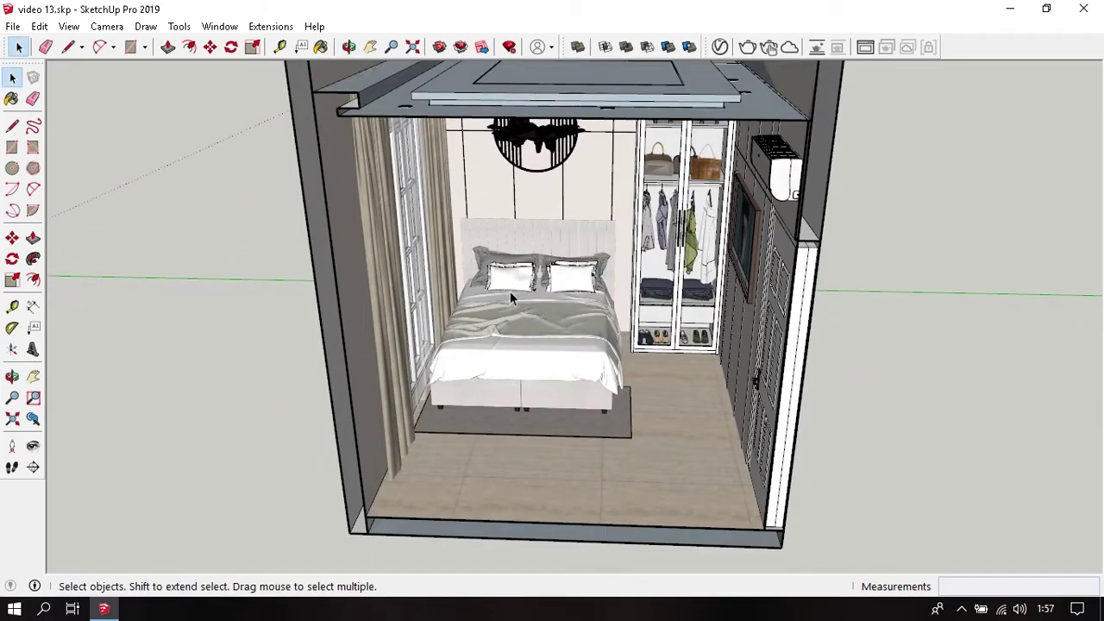
{"action": "scroll", "coordinate": [508, 298], "scroll_direction": "down", "scroll_amount": 1}
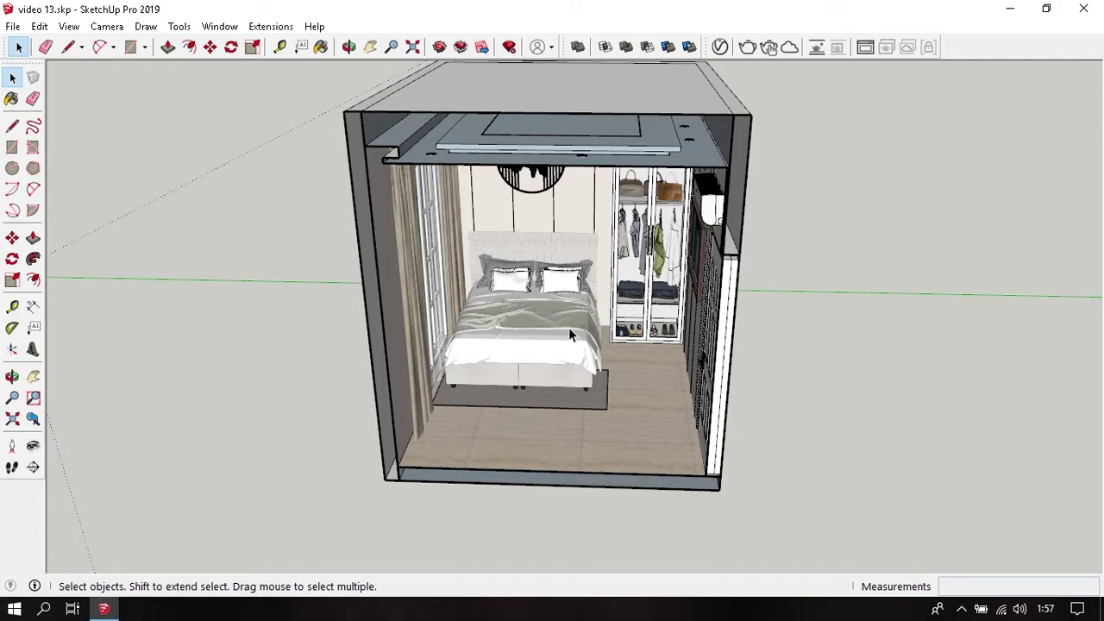
{"action": "middle_click_drag", "start_coordinate": [572, 323], "coordinate": [636, 275]}
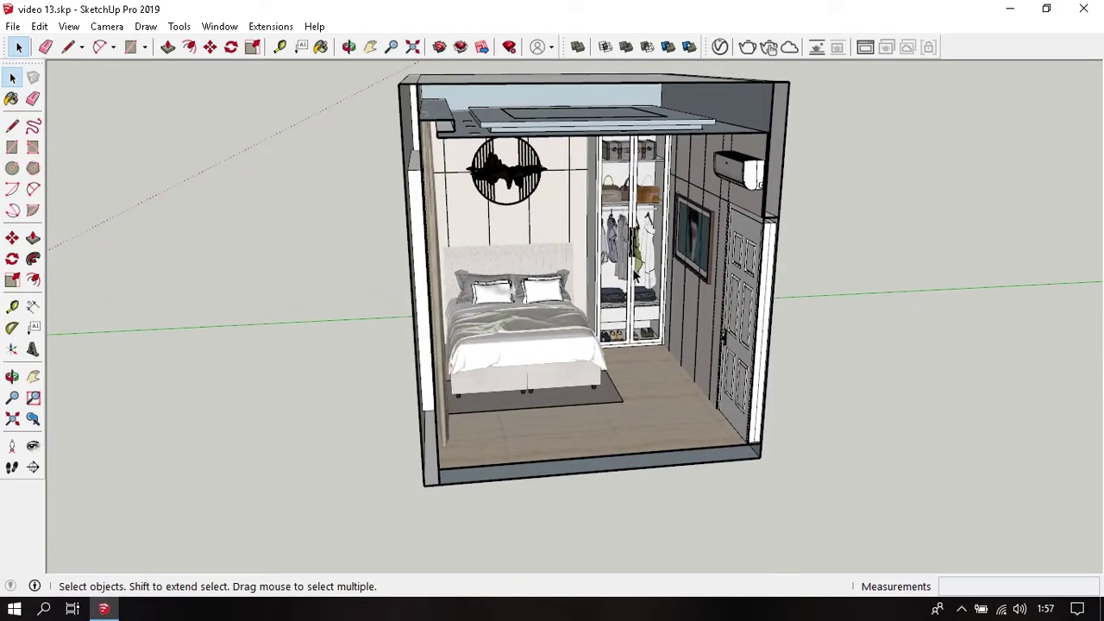
{"action": "middle_click_drag", "start_coordinate": [636, 274], "coordinate": [595, 263]}
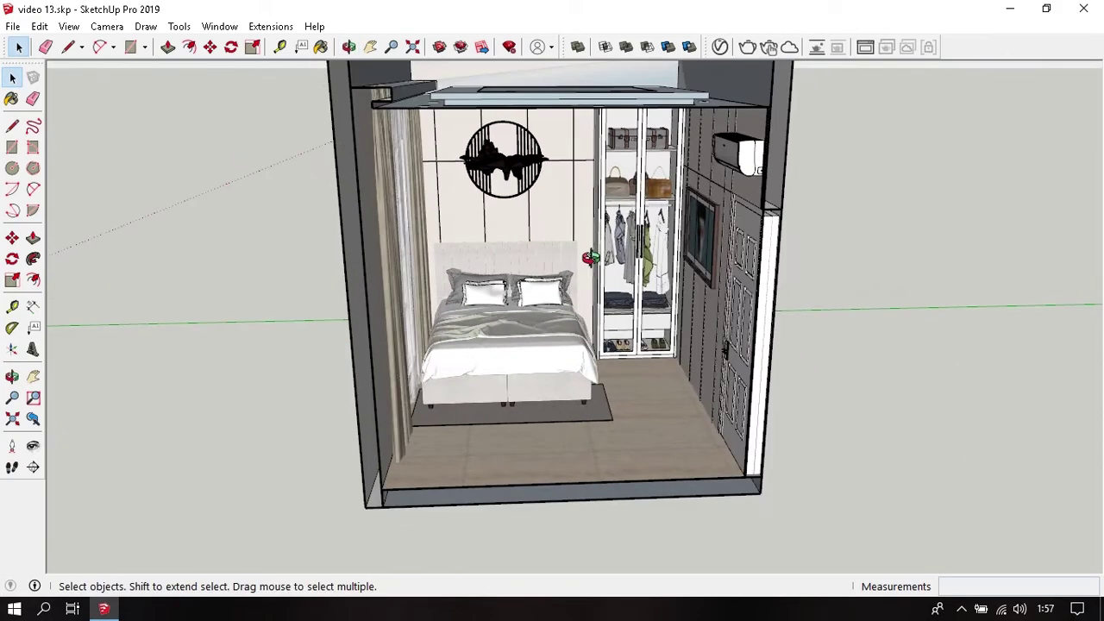
- In the V-Ray Asset Editor's Geometries list, enable Camera Rays Only for the Section 2 clipper
{"action": "left_click", "coordinate": [719, 46]}
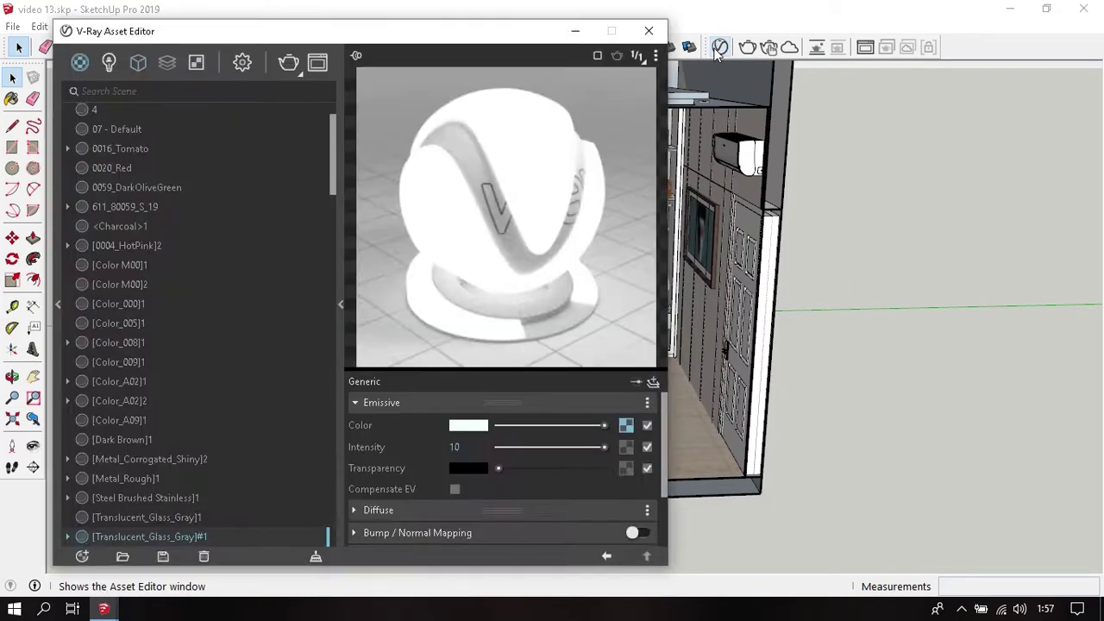
{"action": "left_click", "coordinate": [138, 62]}
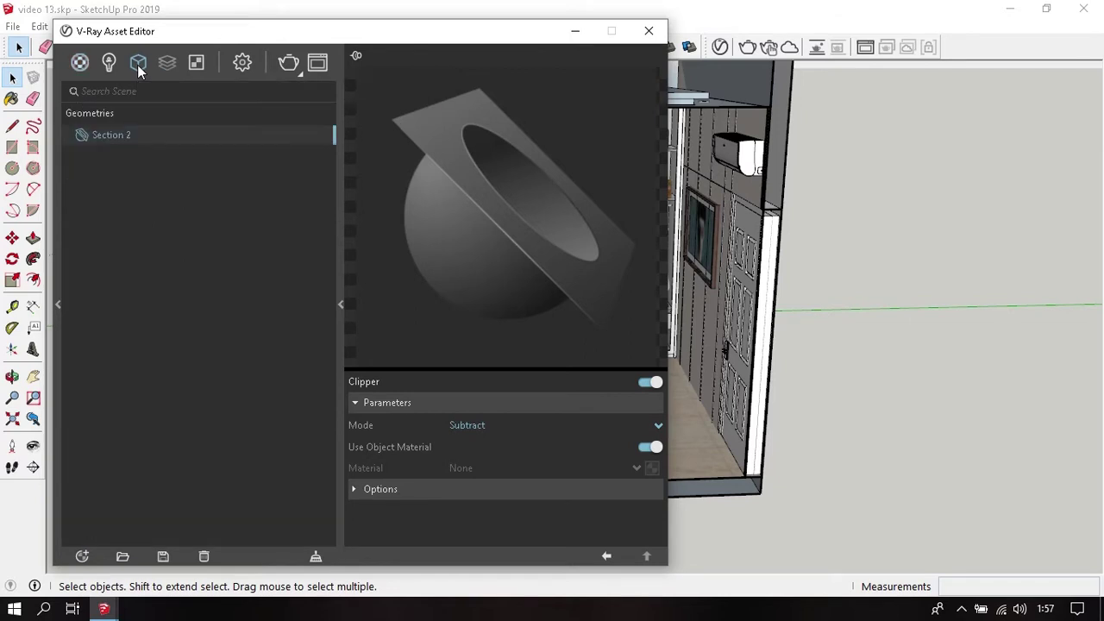
{"action": "left_click", "coordinate": [400, 488]}
{"action": "scroll", "coordinate": [396, 510], "scroll_direction": "down", "scroll_amount": 1}
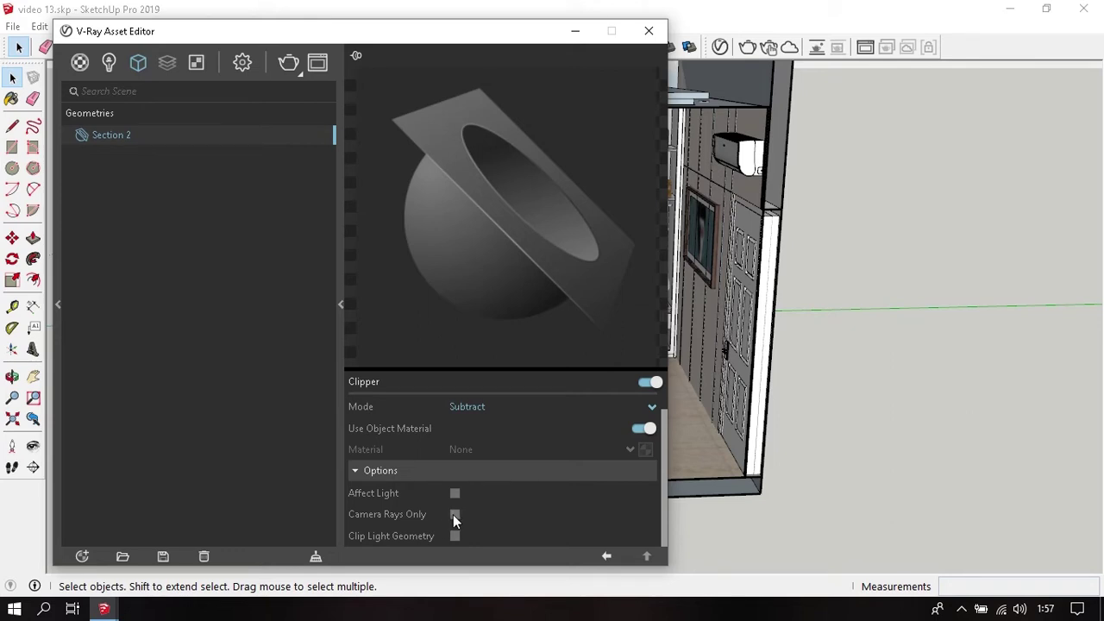
{"action": "left_click", "coordinate": [454, 515]}
{"action": "left_click", "coordinate": [649, 31]}
- Orbit around the bedroom and snap to the standard Right view with F4
{"action": "scroll", "coordinate": [552, 311], "scroll_direction": "down", "scroll_amount": 3}
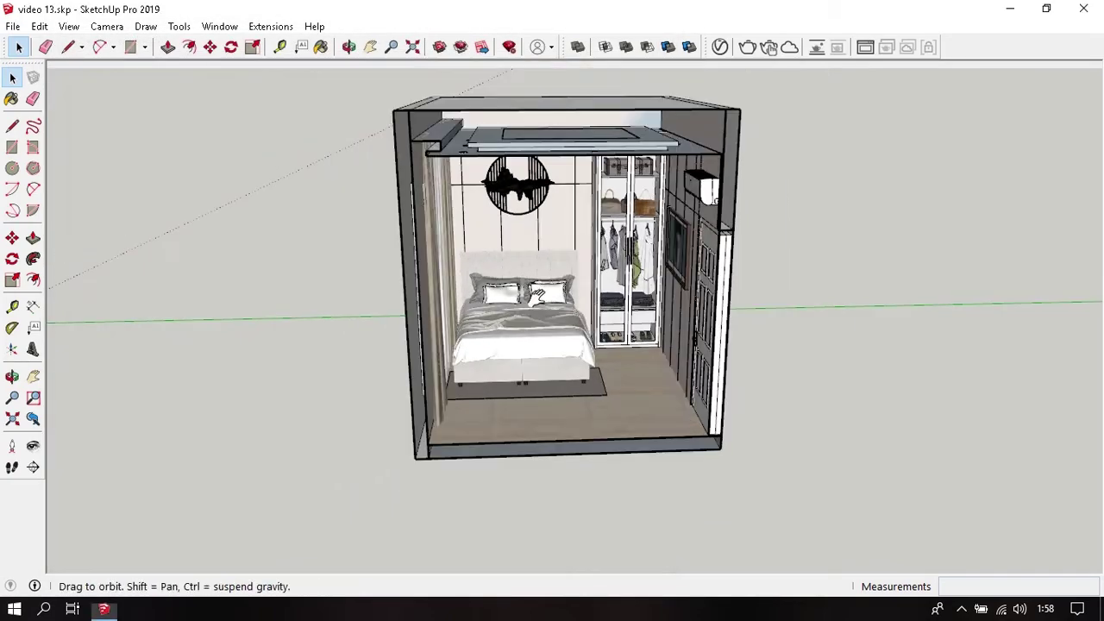
{"action": "mouse_move", "coordinate": [604, 345]}
{"action": "middle_mouse_down"}
{"action": "mouse_move", "coordinate": [825, 352]}
{"action": "mouse_move", "coordinate": [599, 201]}
{"action": "middle_mouse_up"}
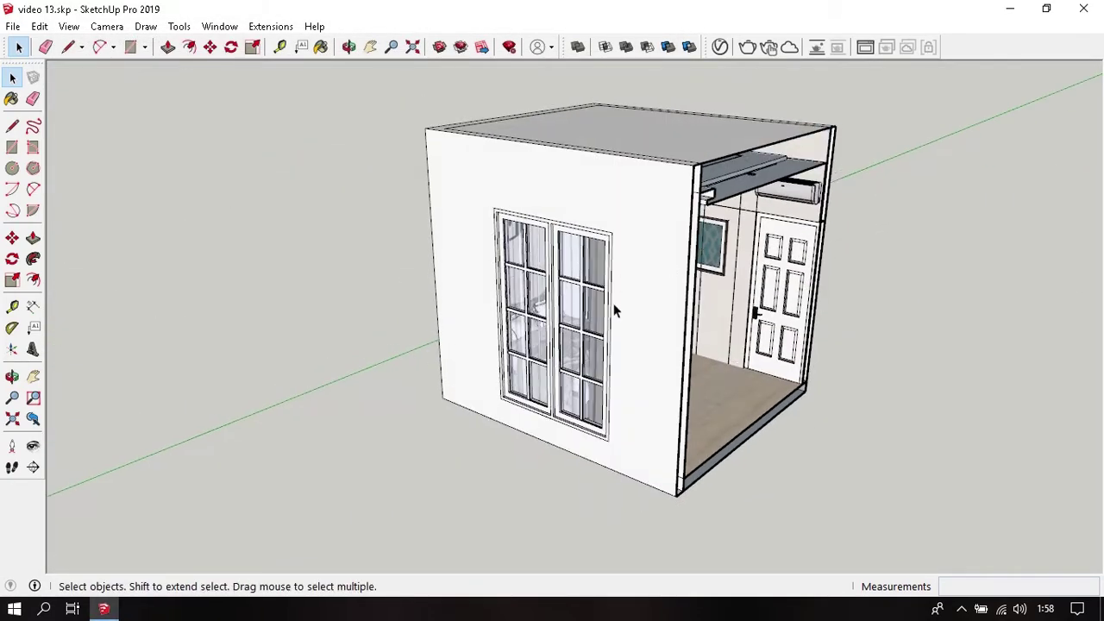
{"action": "mouse_move", "coordinate": [496, 363]}
{"action": "middle_mouse_down"}
{"action": "mouse_move", "coordinate": [894, 321]}
{"action": "mouse_move", "coordinate": [618, 381]}
{"action": "middle_mouse_up"}
{"action": "key", "text": "F4"}
{"action": "scroll", "coordinate": [552, 327], "scroll_direction": "up", "scroll_amount": 2}
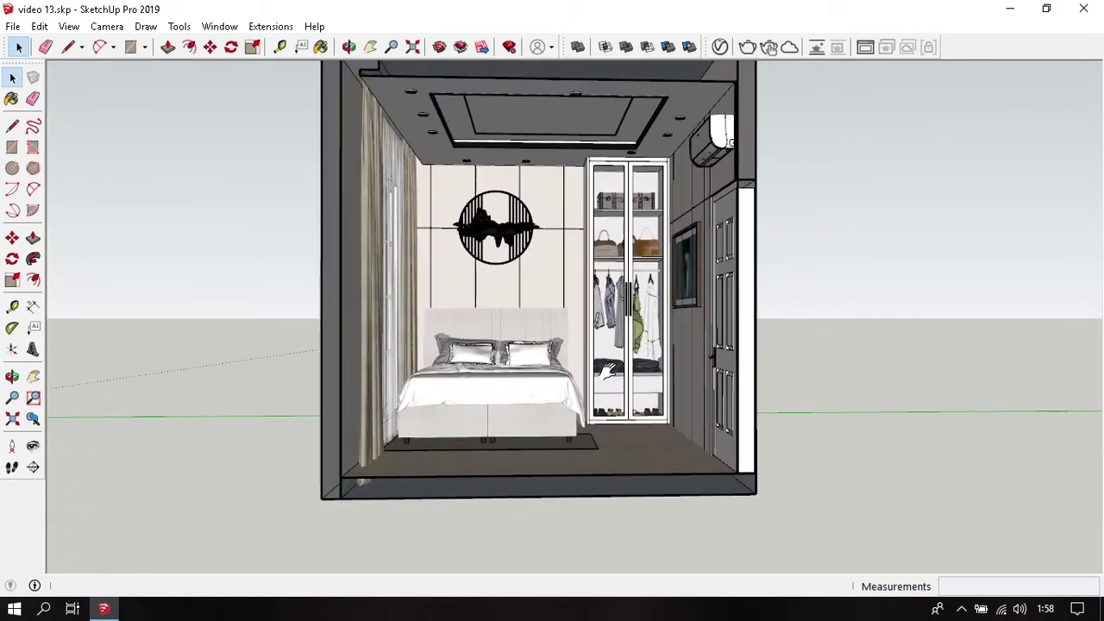
{"action": "scroll", "coordinate": [551, 328], "scroll_direction": "up", "scroll_amount": 2}
- Turn on the Advanced Camera Tools toolbar via View > Toolbars
{"action": "left_click", "coordinate": [68, 26]}
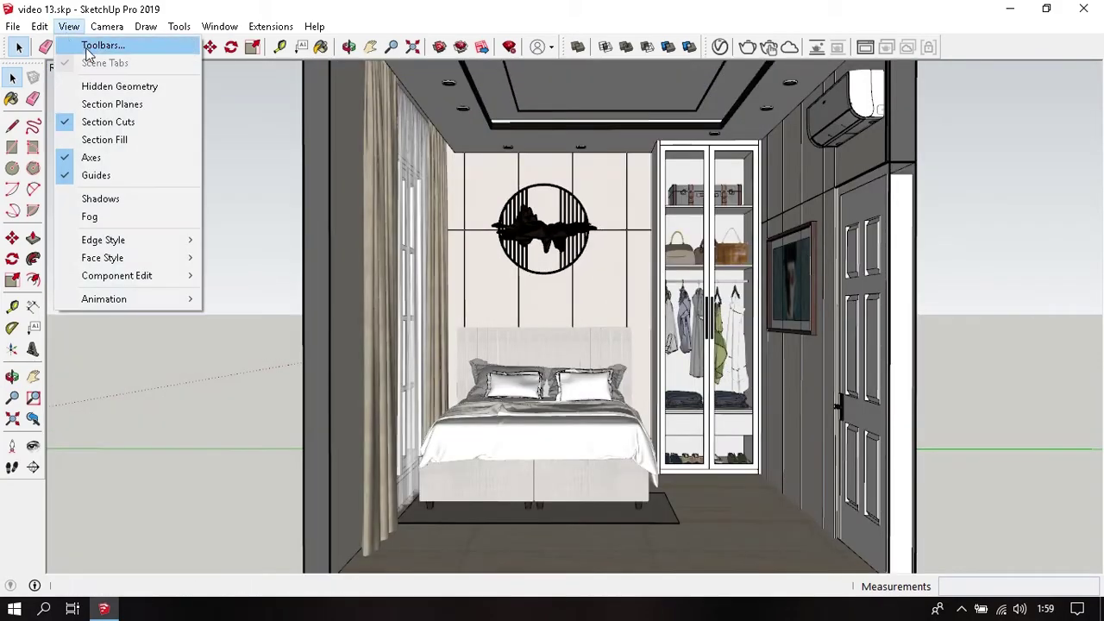
{"action": "left_click", "coordinate": [87, 41]}
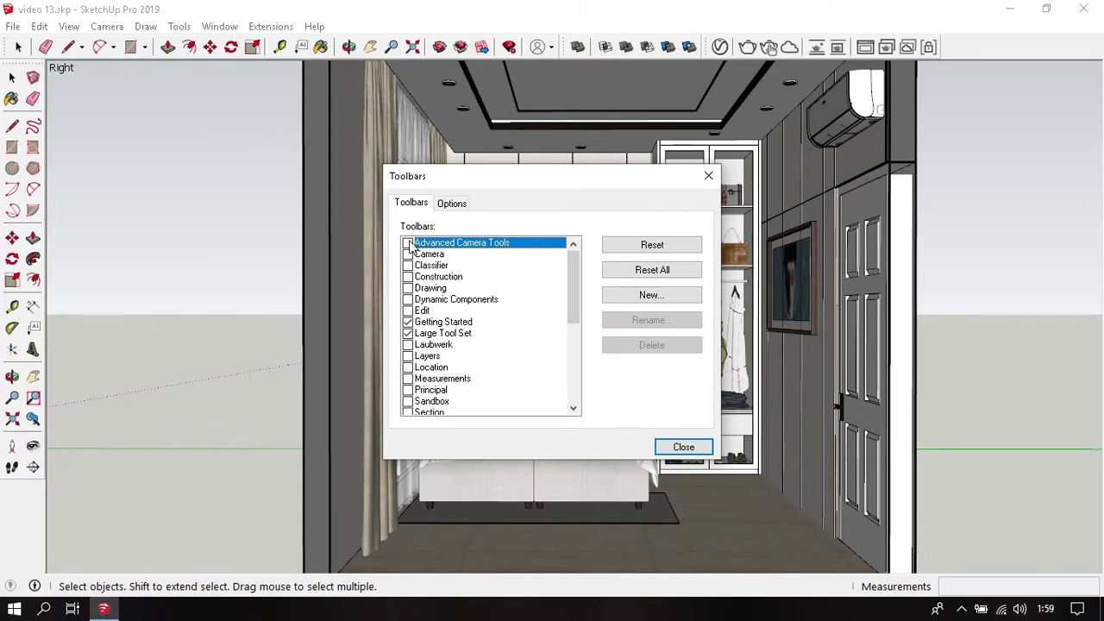
{"action": "left_click", "coordinate": [408, 244]}
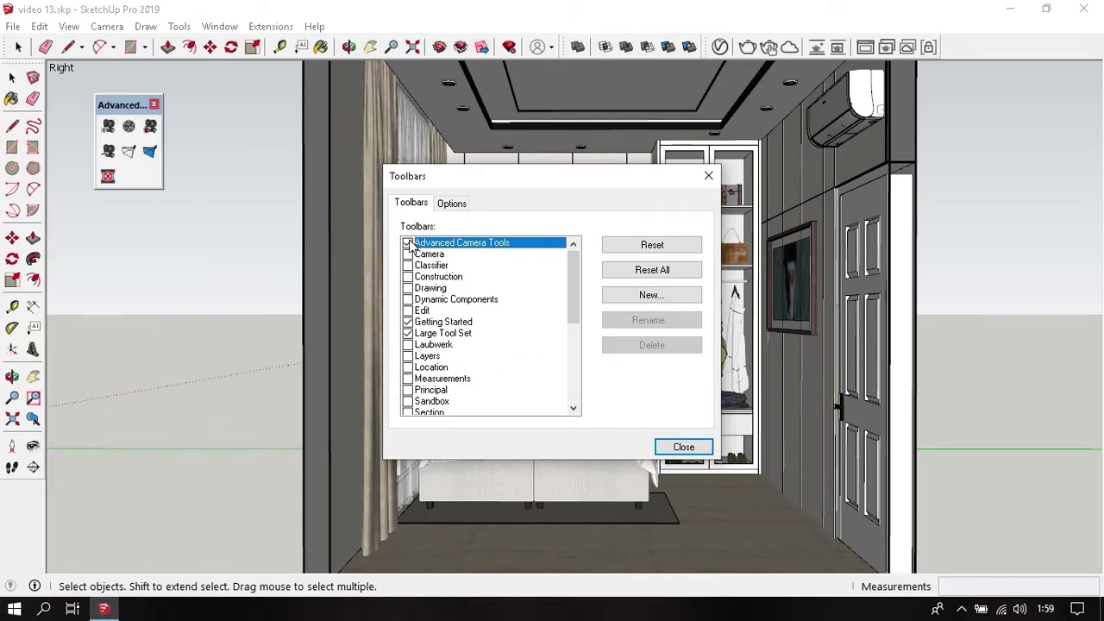
{"action": "left_click", "coordinate": [709, 176]}
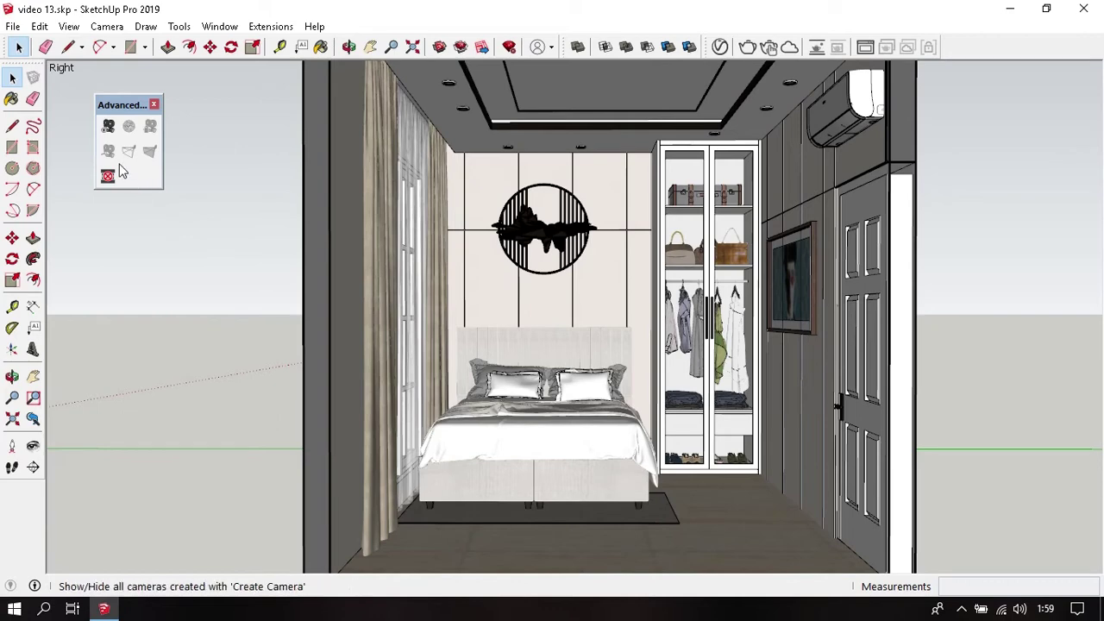
{"action": "middle_click_drag", "start_coordinate": [111, 130], "coordinate": [170, 199]}
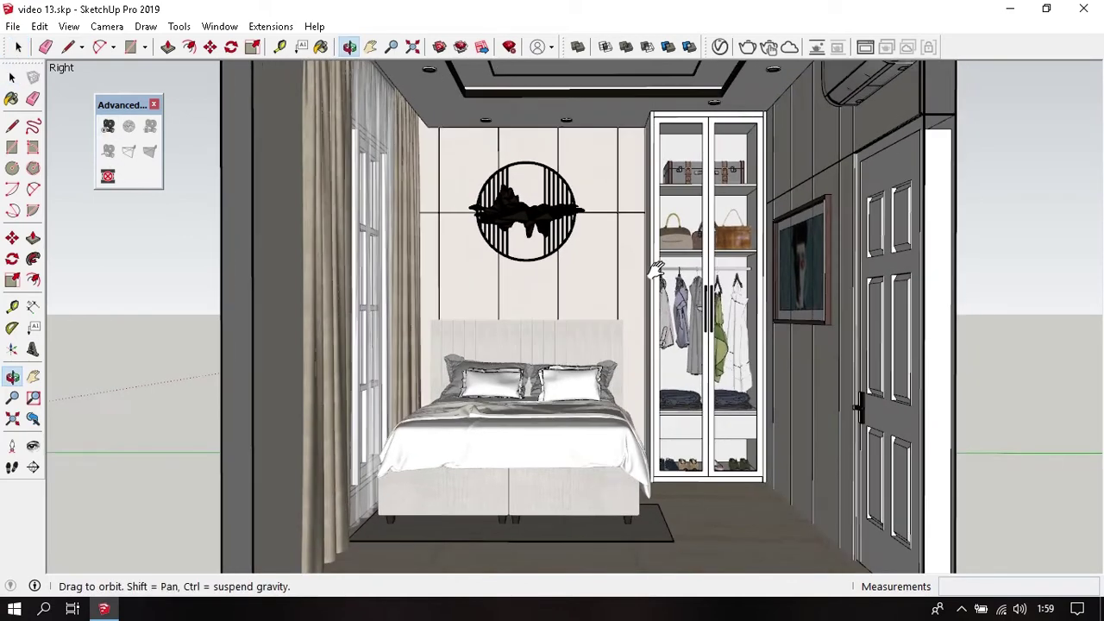
{"action": "left_click", "coordinate": [109, 129]}
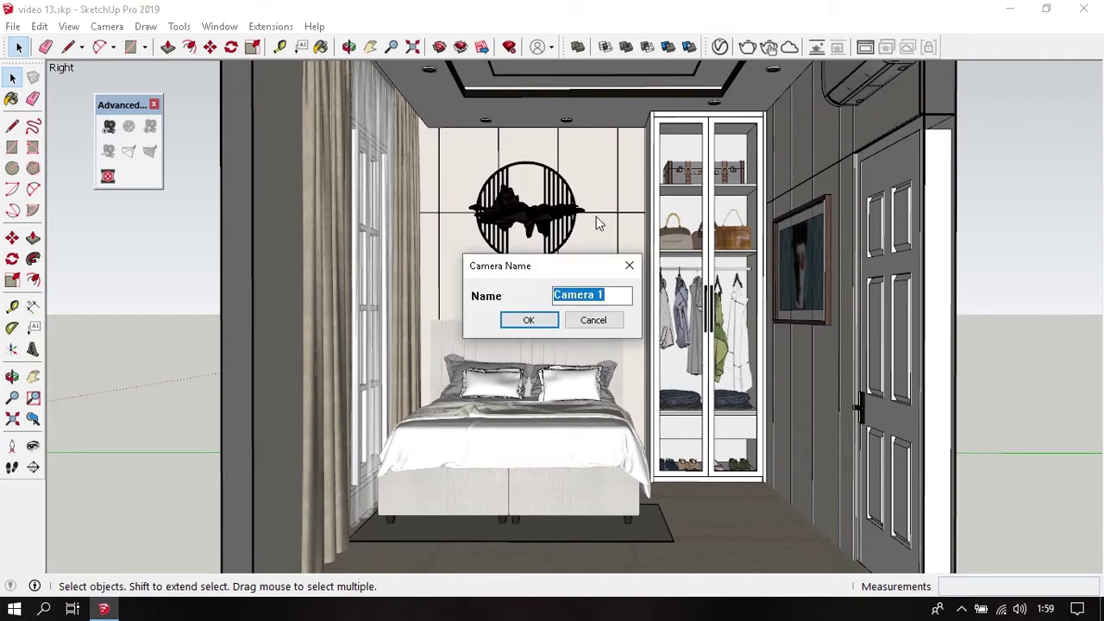
{"action": "left_click", "coordinate": [542, 323]}
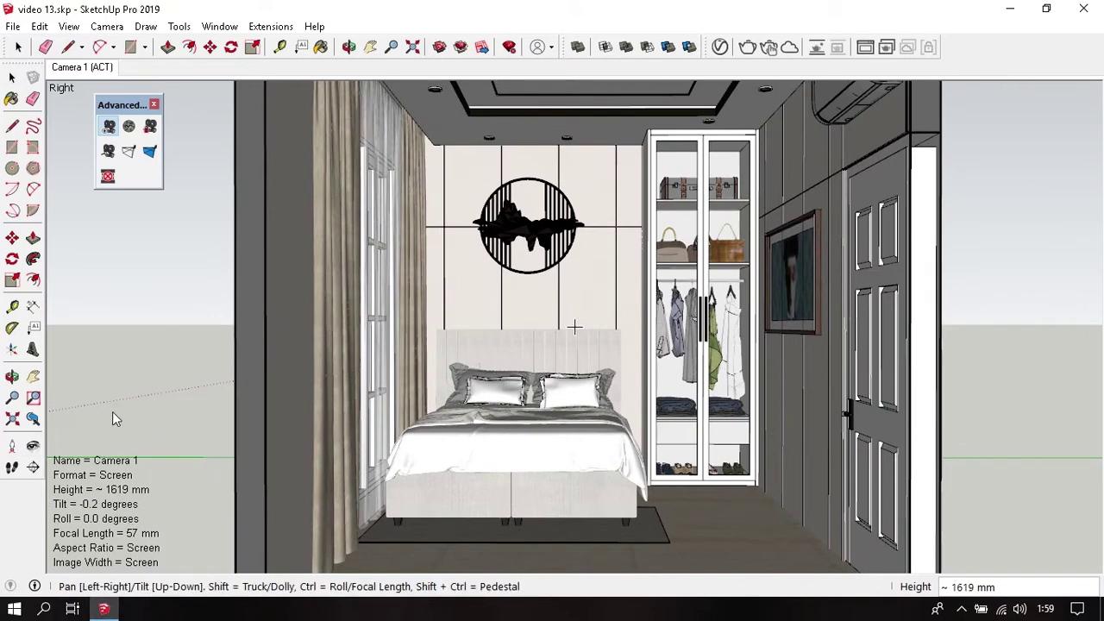
{"action": "right_click", "coordinate": [126, 483]}
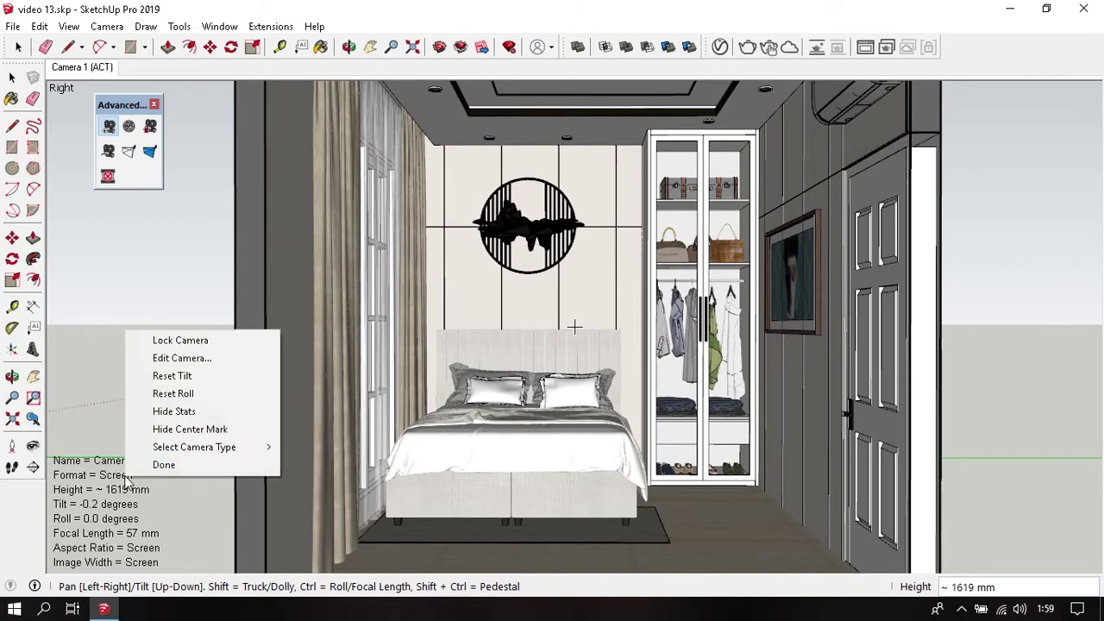
{"action": "left_click", "coordinate": [160, 358]}
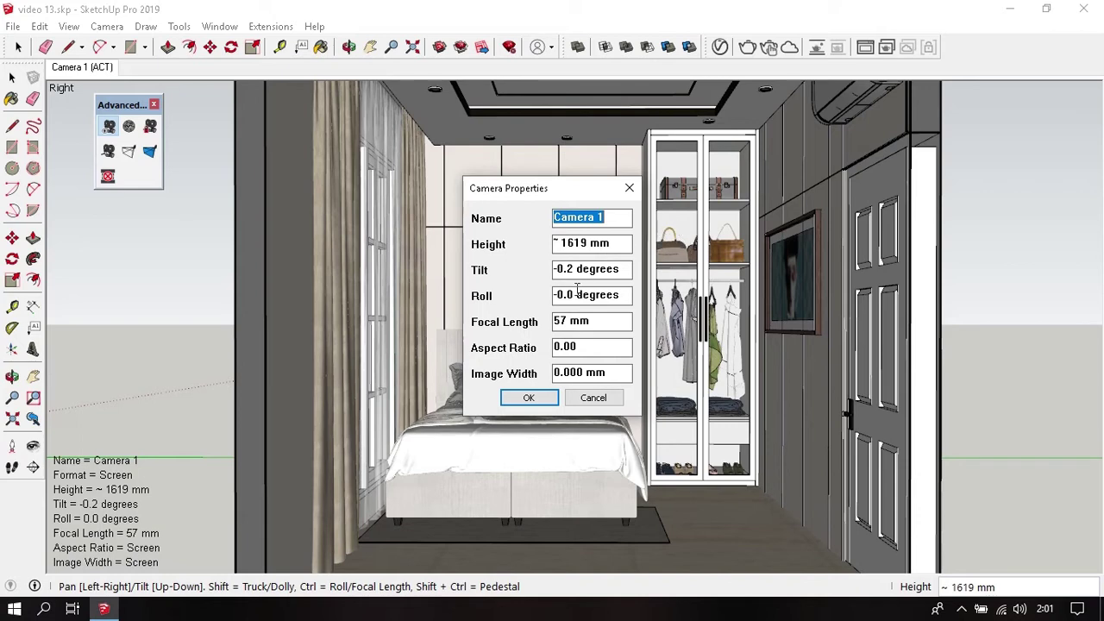
{"action": "left_click", "coordinate": [604, 325]}
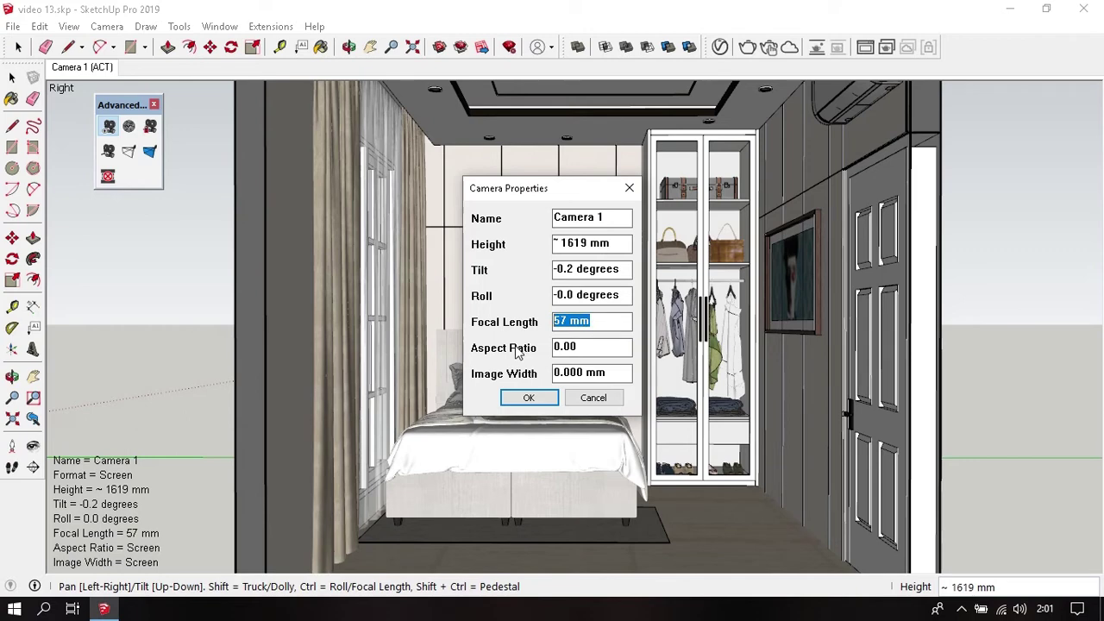
{"action": "type", "text": "30"}
{"action": "left_click", "coordinate": [595, 349]}
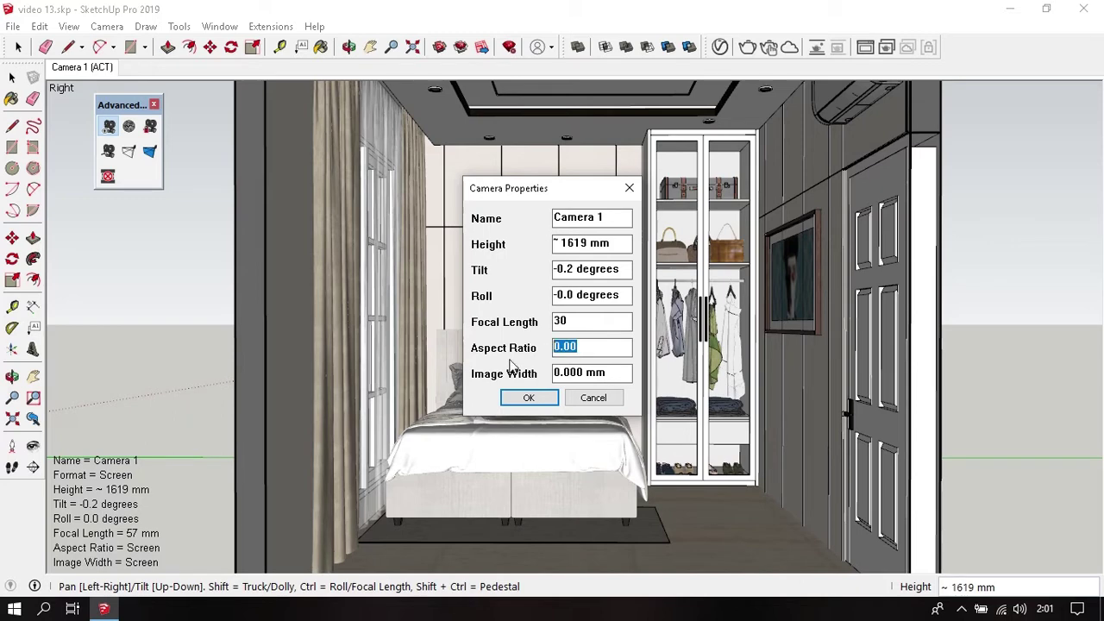
{"action": "left_click", "coordinate": [591, 345]}
{"action": "left_click", "coordinate": [593, 398]}
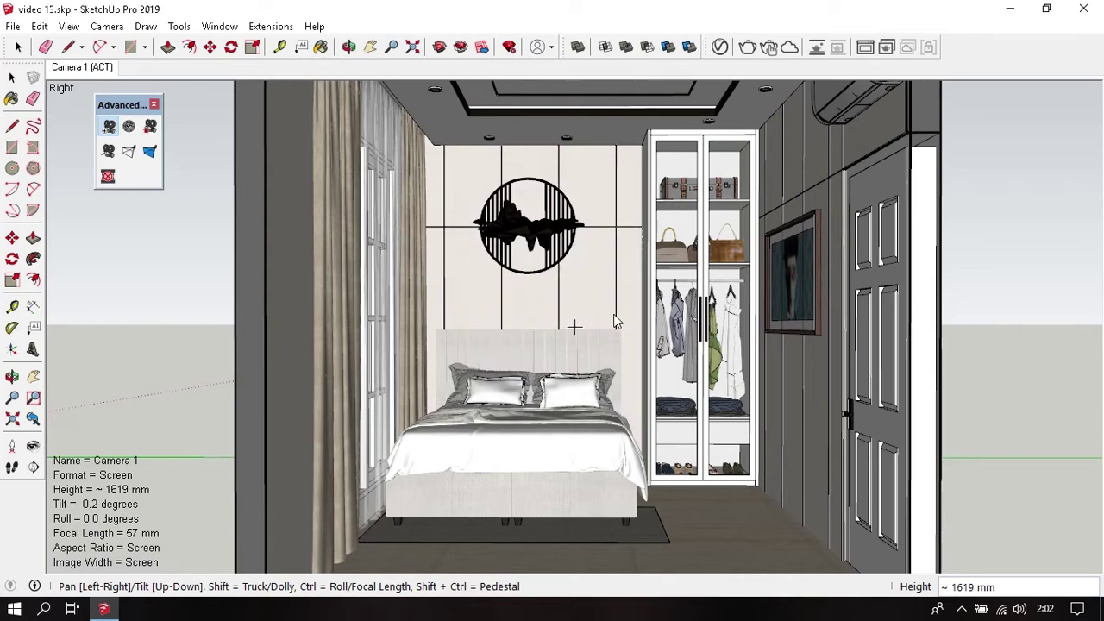
- Open the Render Output settings in the V-Ray Asset Editor
{"action": "left_click", "coordinate": [720, 48]}
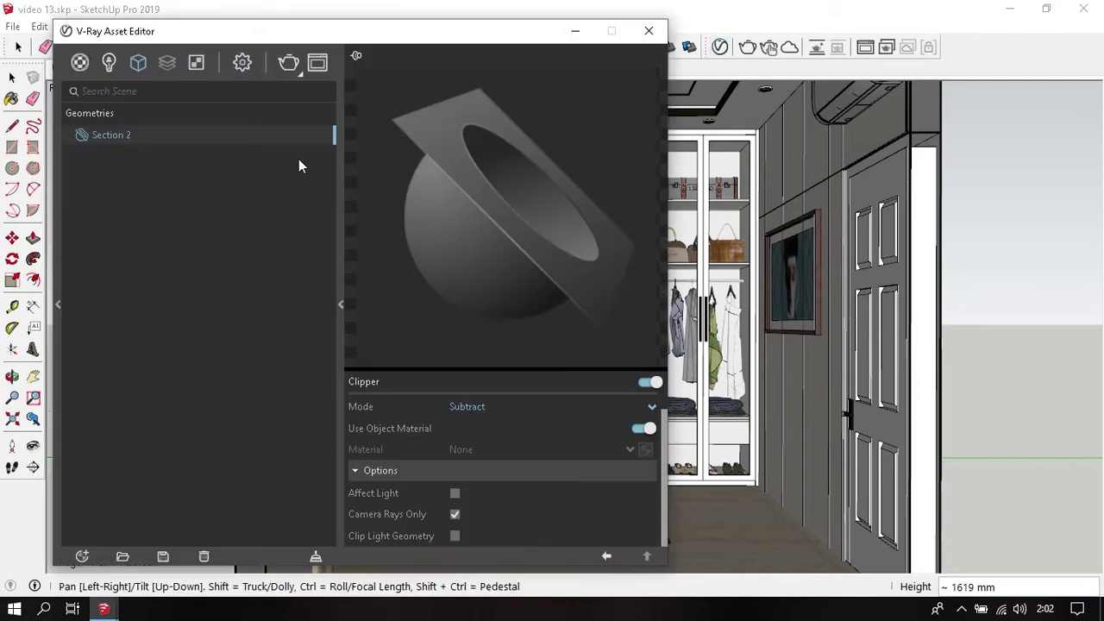
{"action": "left_click", "coordinate": [241, 67]}
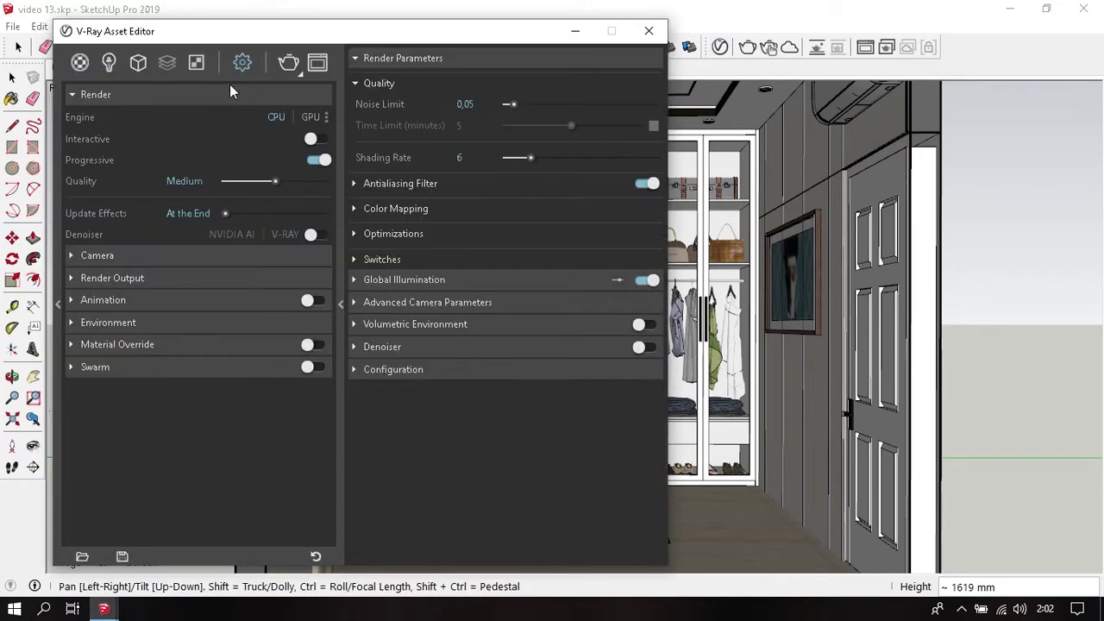
{"action": "left_click", "coordinate": [116, 255]}
{"action": "left_click", "coordinate": [116, 255]}
{"action": "left_click", "coordinate": [125, 277]}
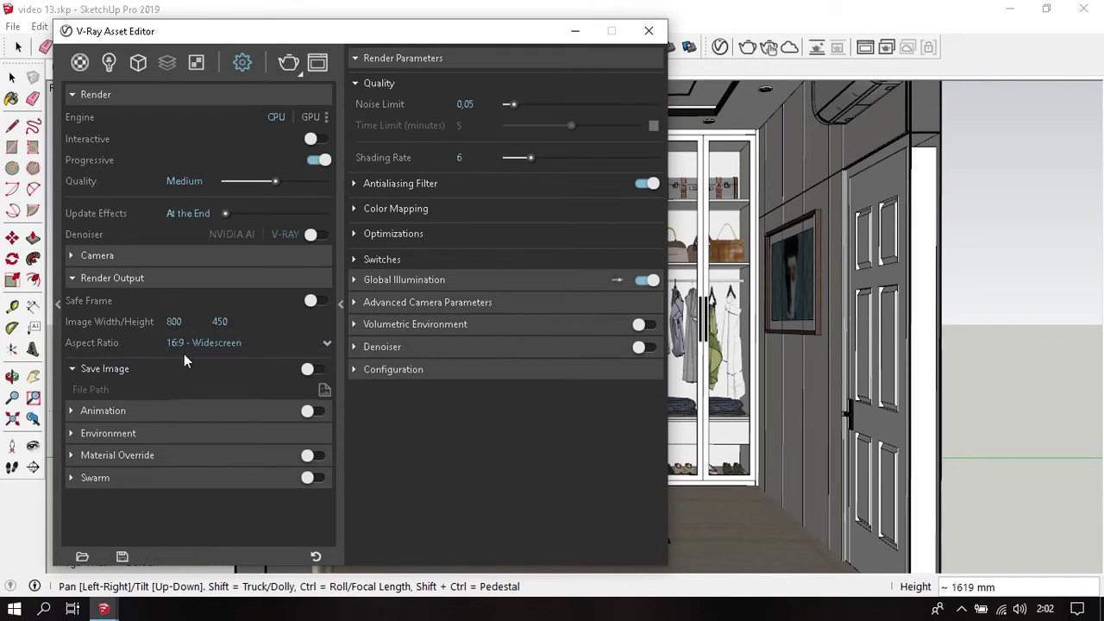
- Enter an image width of 1000 and height of 600 for the render output
{"action": "left_click", "coordinate": [209, 343]}
{"action": "left_click", "coordinate": [210, 343]}
{"action": "double_click", "coordinate": [174, 321]}
{"action": "type", "text": "10"}
{"action": "type", "text": "00"}
{"action": "left_click", "coordinate": [244, 322]}
{"action": "type", "text": "600"}
{"action": "key", "text": "Return"}
- Switch the aspect ratio to Custom and unlink width from height
{"action": "left_click", "coordinate": [271, 340]}
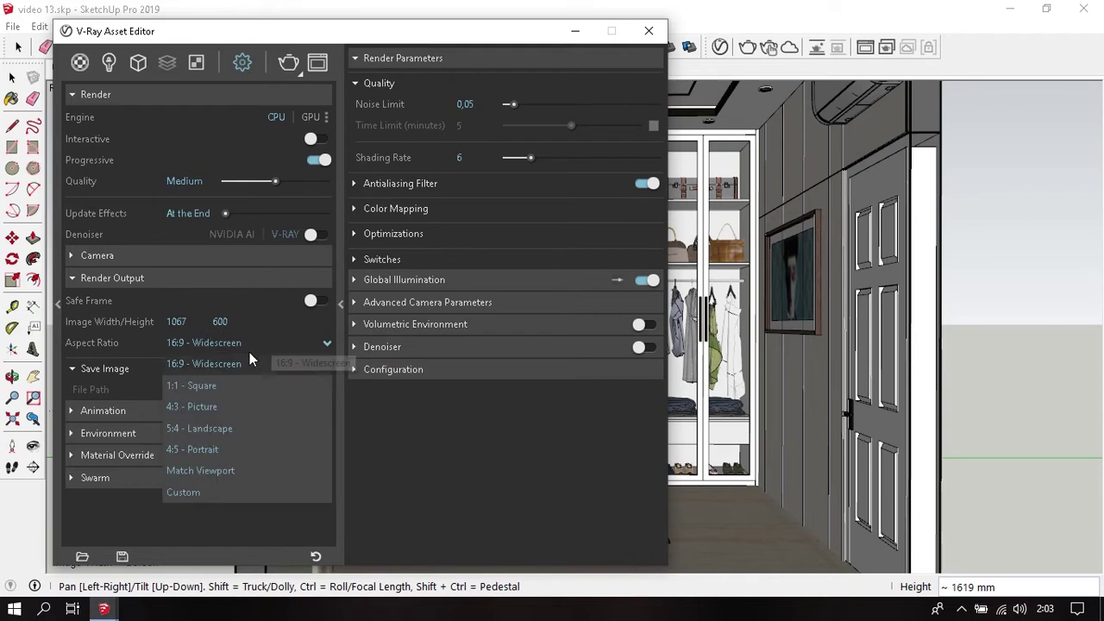
{"action": "left_click", "coordinate": [212, 490]}
{"action": "double_click", "coordinate": [177, 321]}
{"action": "type", "text": "1600"}
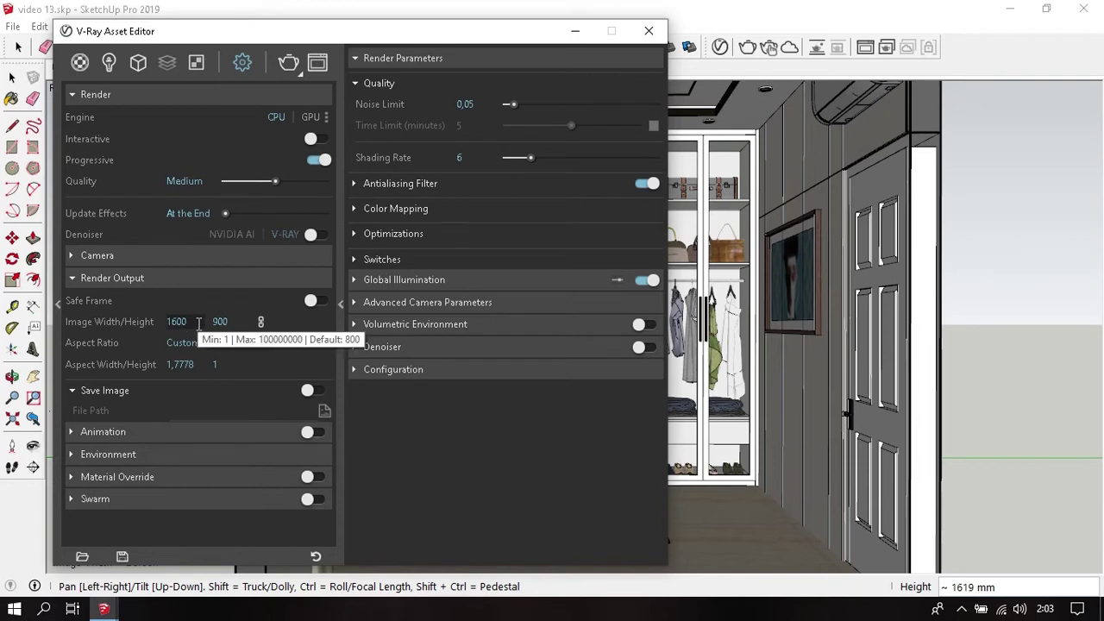
{"action": "type", "text": "1000"}
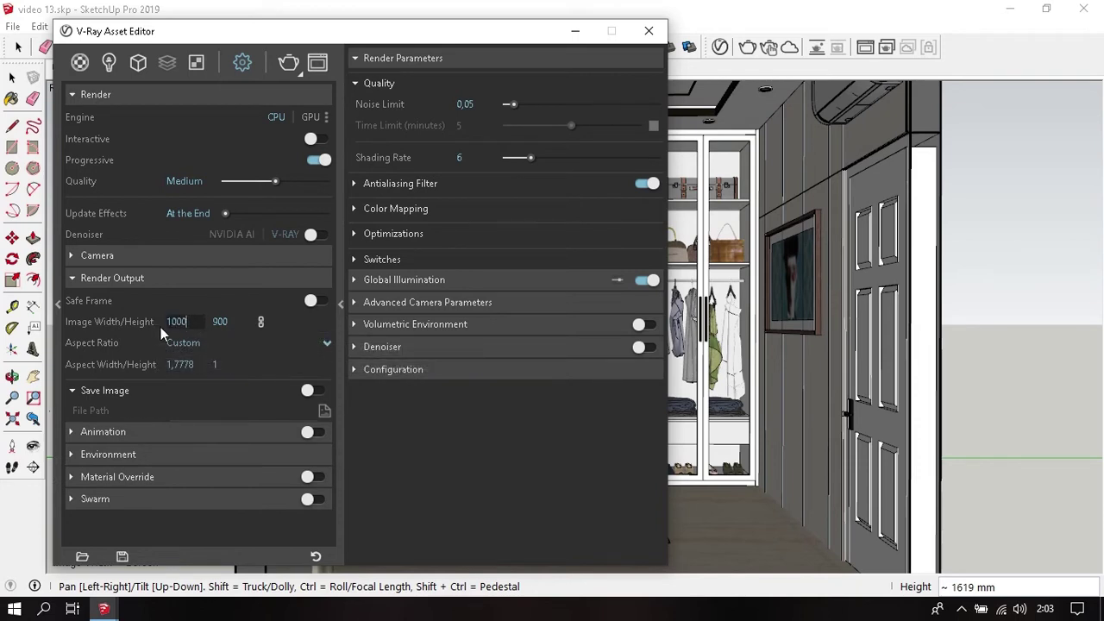
{"action": "key", "text": "Tab"}
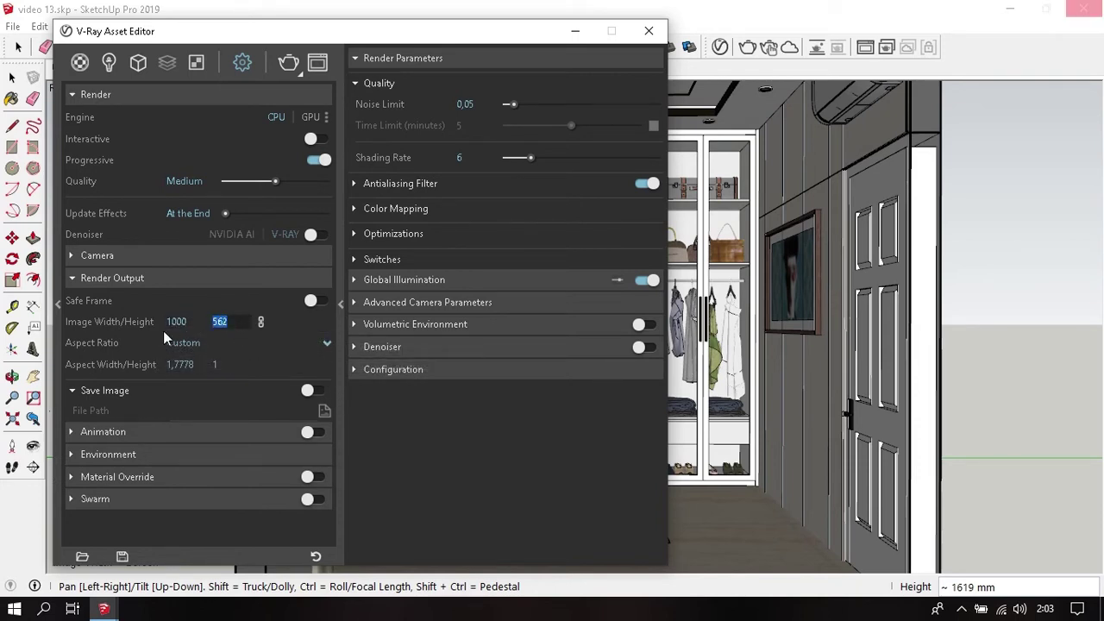
{"action": "left_click", "coordinate": [261, 323]}
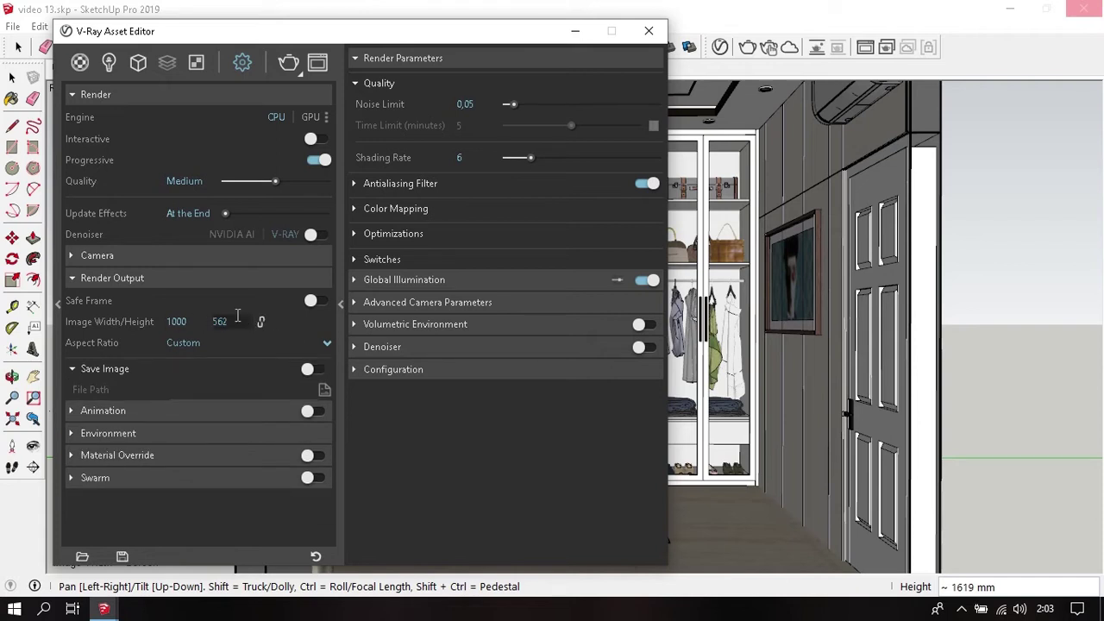
- Set the image to 500 × 600 and lock the proportions at 0.8333
{"action": "double_click", "coordinate": [184, 321]}
{"action": "type", "text": "1000"}
{"action": "double_click", "coordinate": [216, 321]}
{"action": "type", "text": "600"}
{"action": "left_click", "coordinate": [261, 321]}
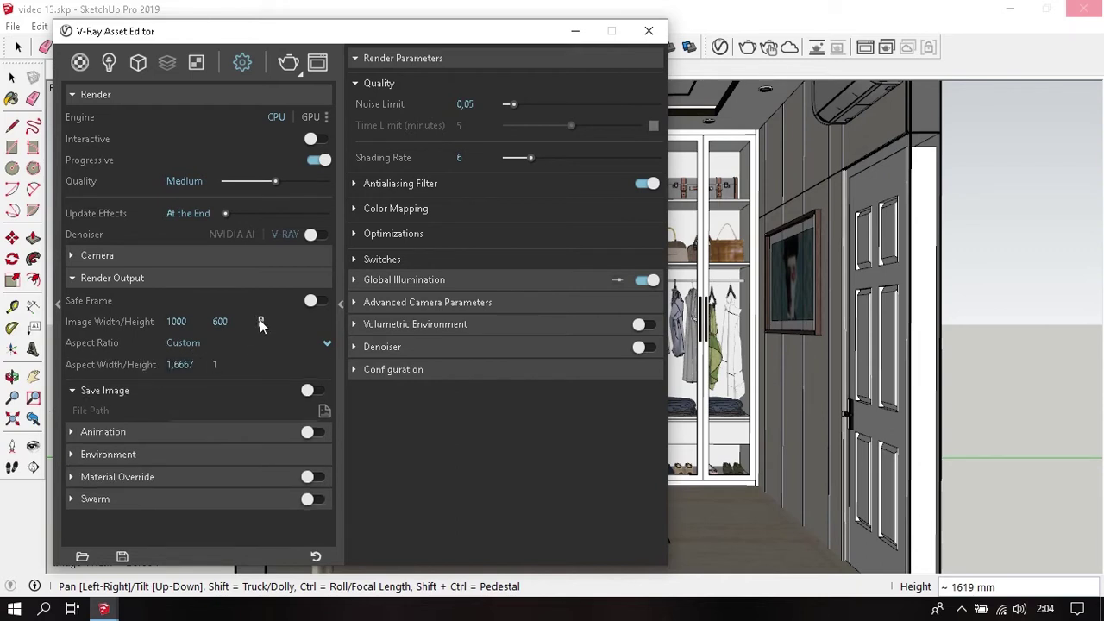
{"action": "left_click", "coordinate": [259, 321]}
{"action": "double_click", "coordinate": [176, 320]}
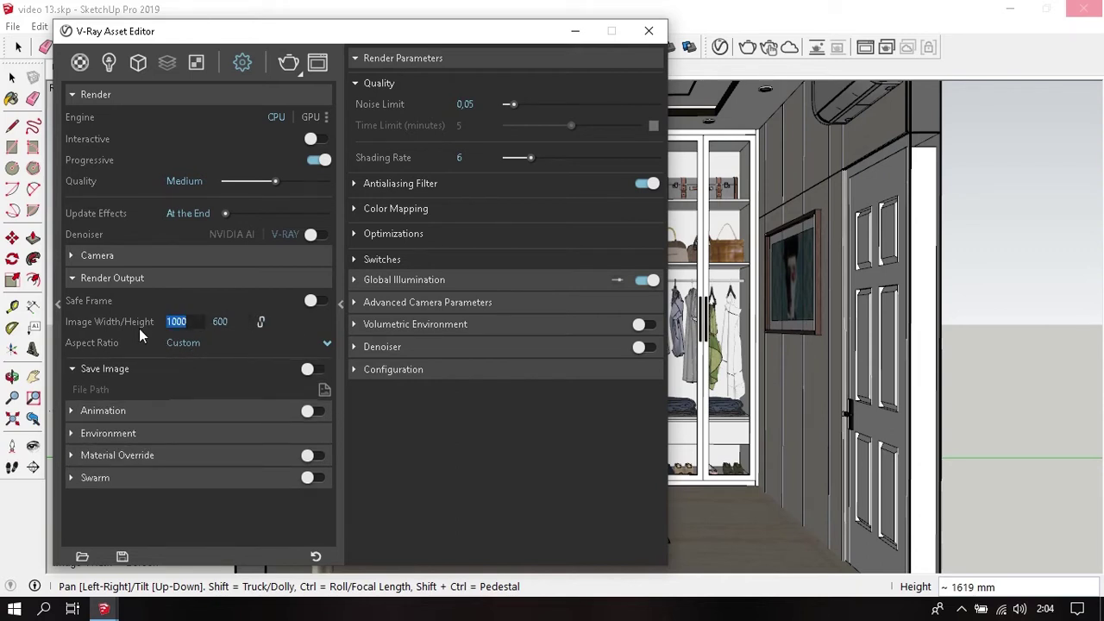
{"action": "type", "text": "500"}
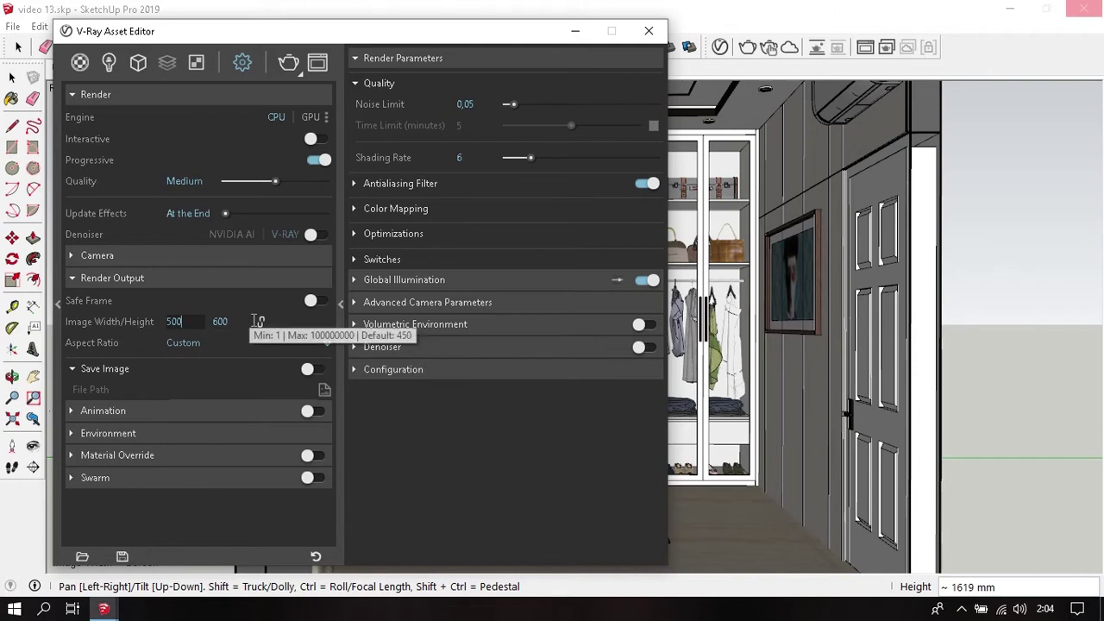
{"action": "left_click", "coordinate": [260, 320]}
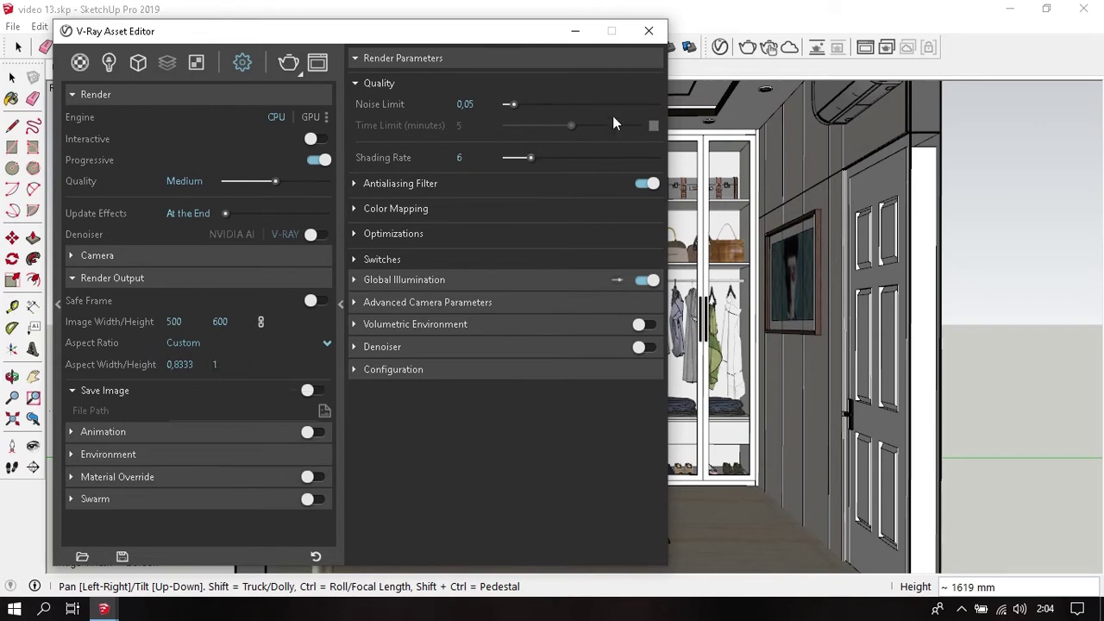
- Set Camera 1's tilt to 0°, focal length 30 mm and aspect ratio 1.45
{"action": "left_click", "coordinate": [649, 31]}
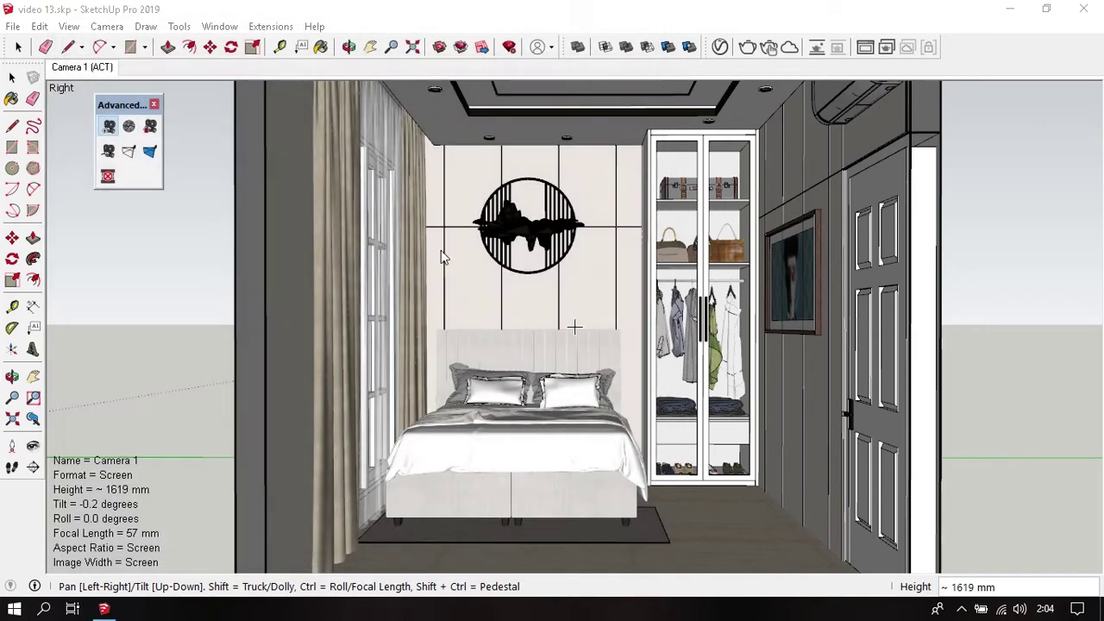
{"action": "right_click", "coordinate": [109, 512]}
{"action": "left_click", "coordinate": [183, 392]}
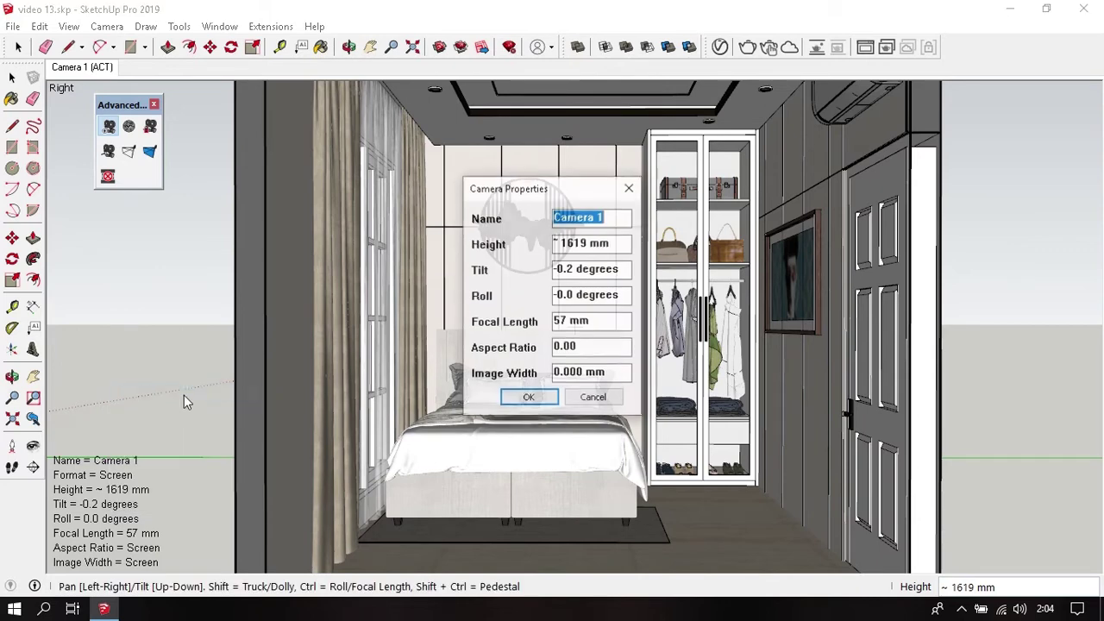
{"action": "left_click_drag", "start_coordinate": [622, 269], "coordinate": [524, 284]}
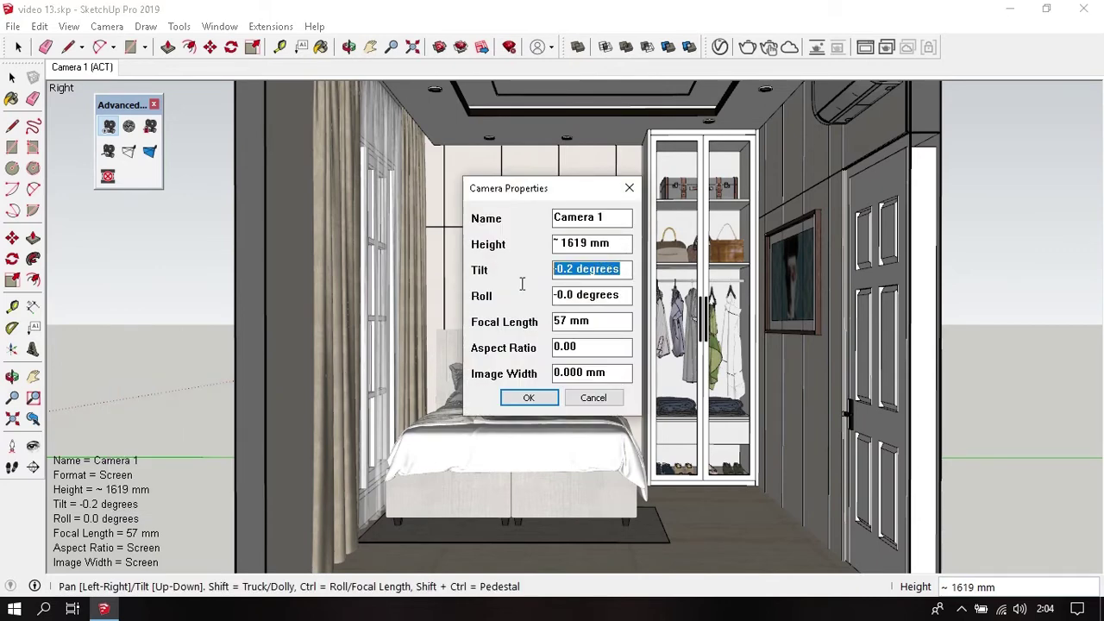
{"action": "type", "text": "0"}
{"action": "left_click_drag", "start_coordinate": [604, 320], "coordinate": [495, 330]}
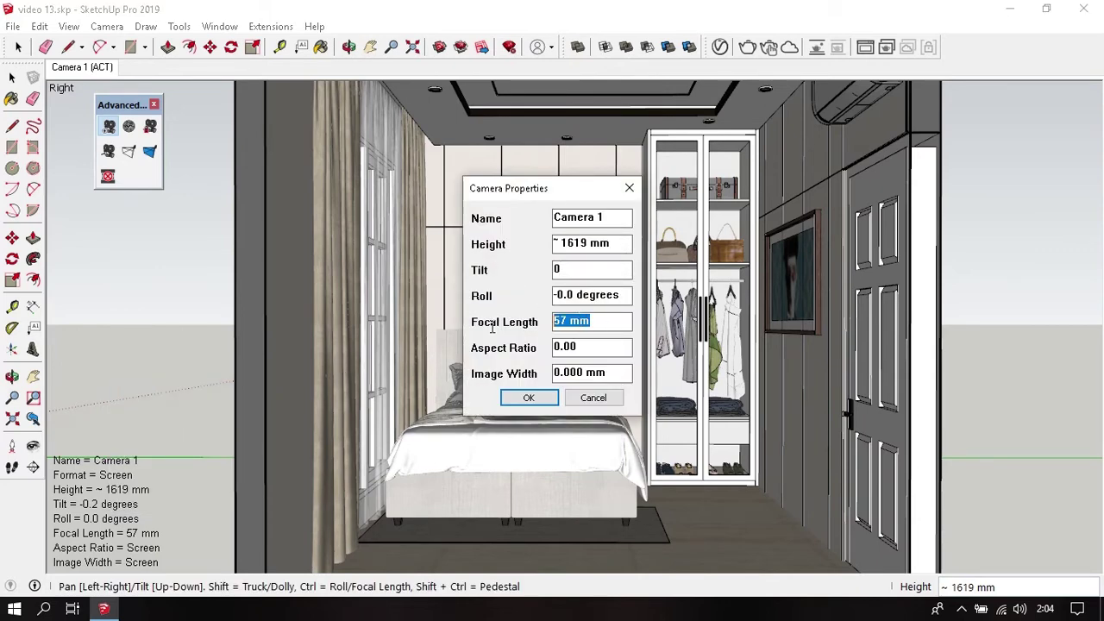
{"action": "type", "text": "30"}
{"action": "left_click_drag", "start_coordinate": [597, 345], "coordinate": [507, 343]}
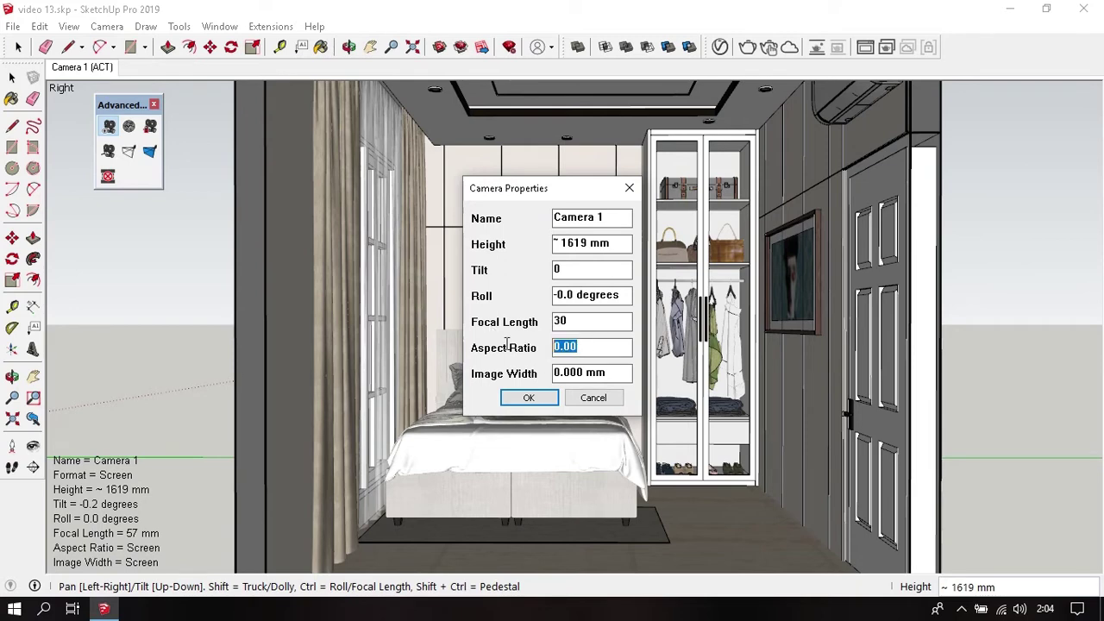
{"action": "type", "text": "1.45"}
{"action": "key", "text": "Return"}
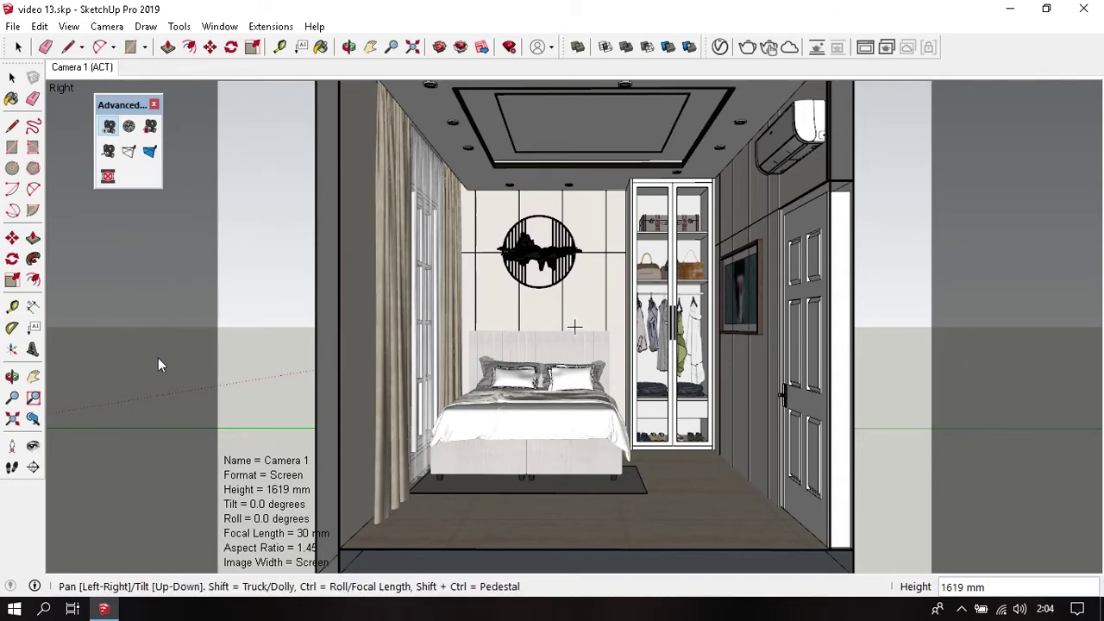
- Give Camera 1 a 36 mm image width
{"action": "left_click", "coordinate": [625, 47]}
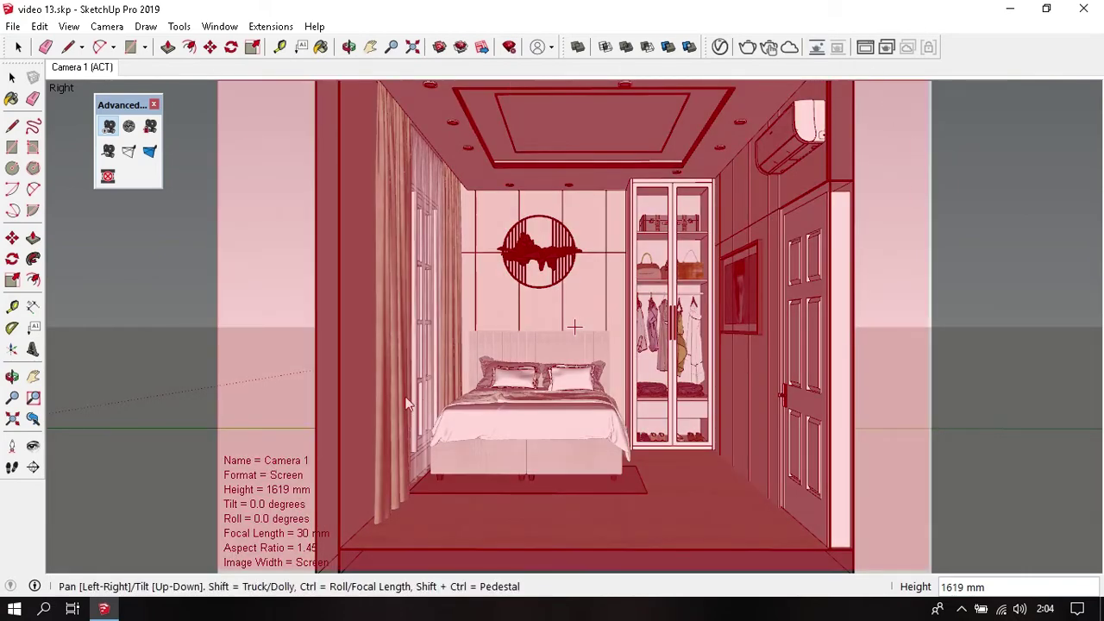
{"action": "right_click", "coordinate": [268, 516]}
{"action": "left_click", "coordinate": [302, 389]}
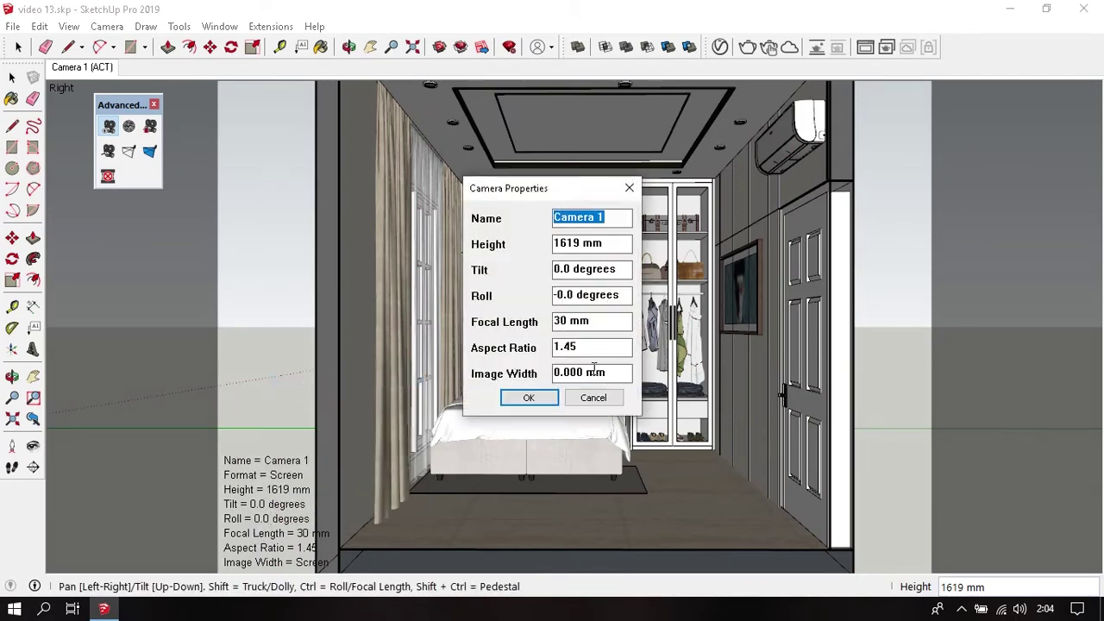
{"action": "double_click", "coordinate": [582, 374]}
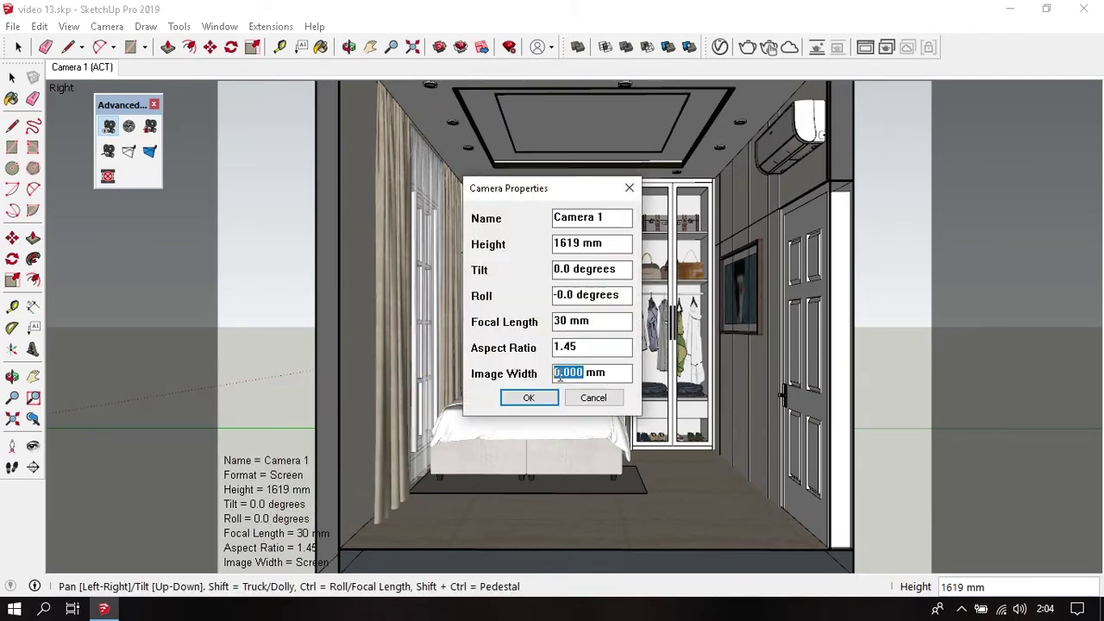
{"action": "type", "text": "36"}
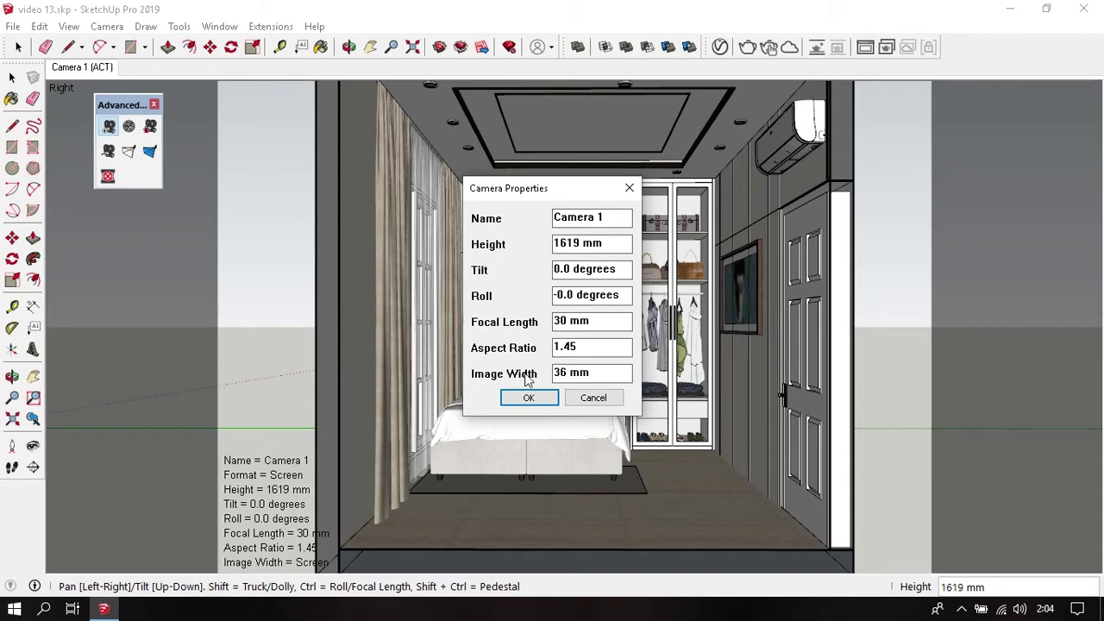
{"action": "key", "text": "Return"}
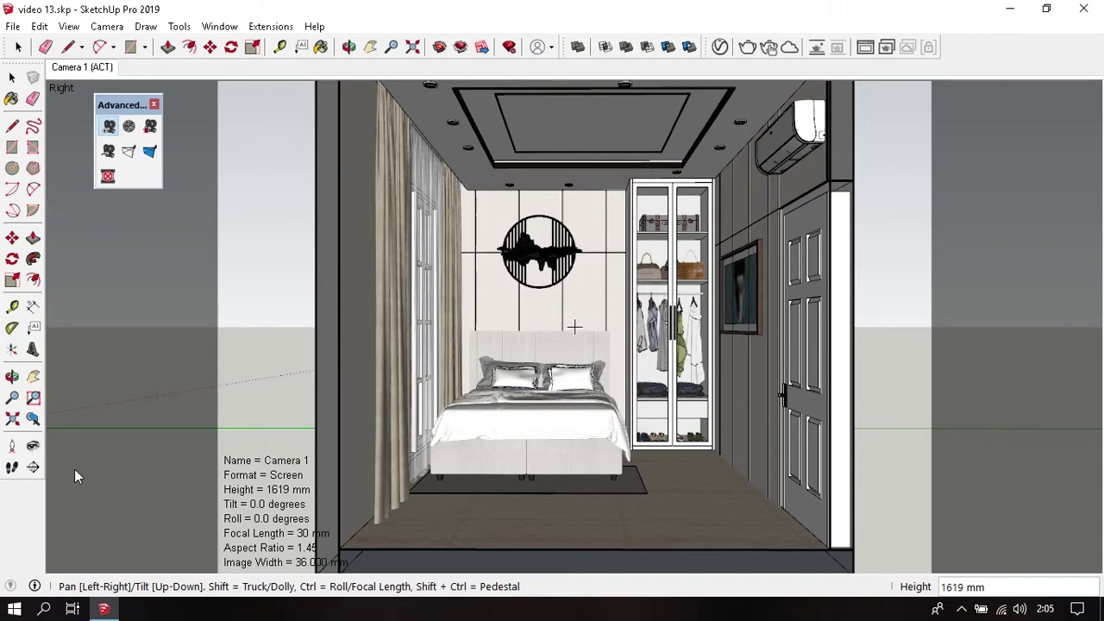
- Walk the camera forward toward the bed
{"action": "left_click", "coordinate": [12, 467]}
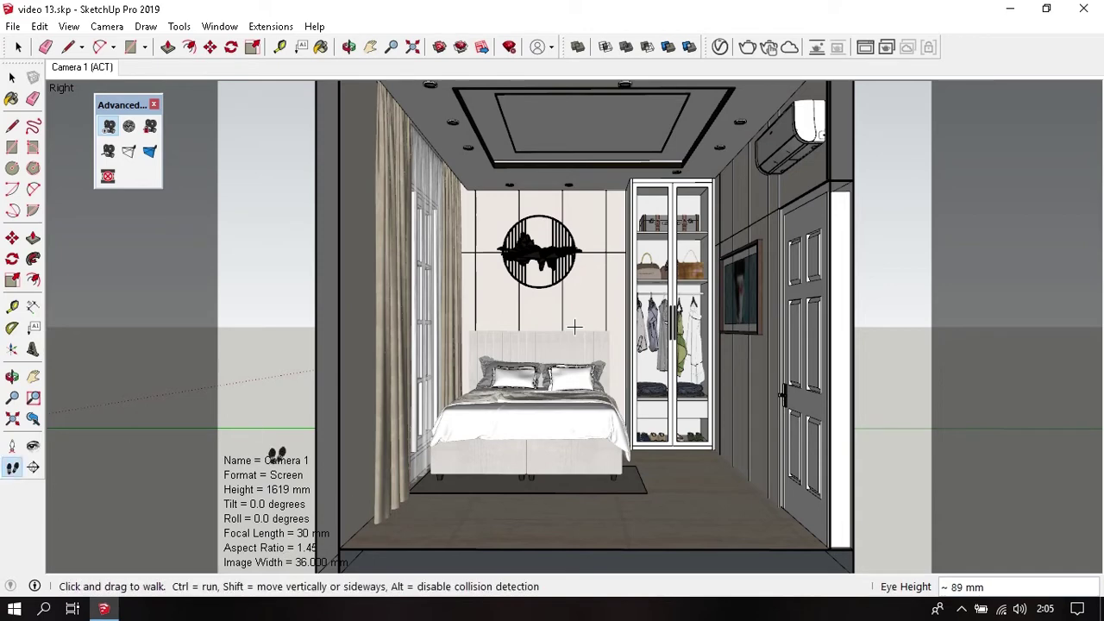
{"action": "left_click_drag", "start_coordinate": [575, 443], "coordinate": [583, 363]}
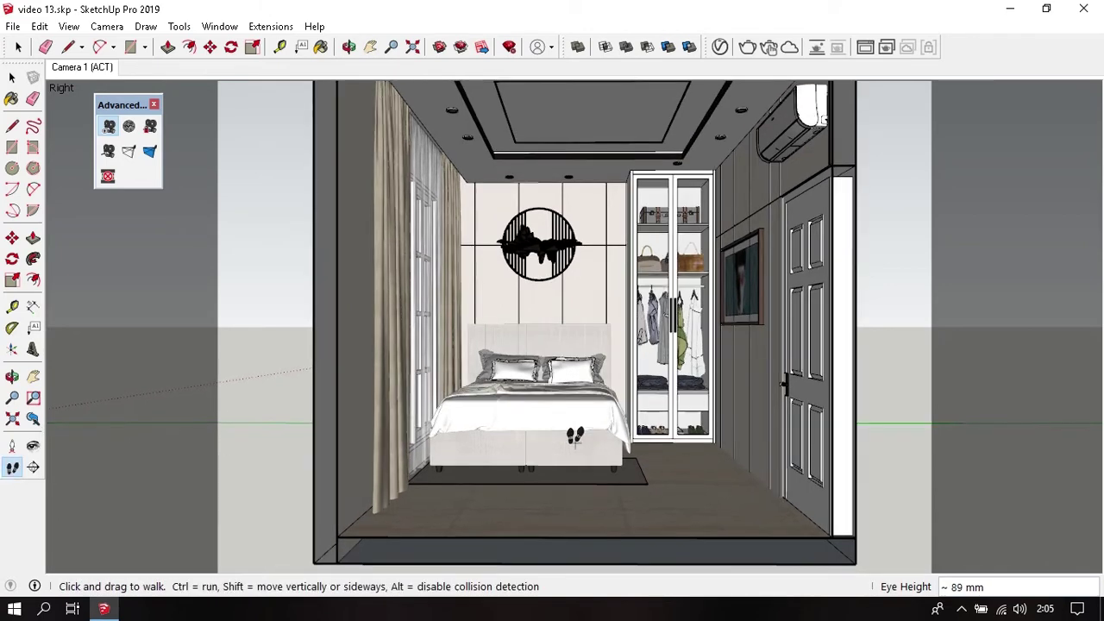
{"action": "middle_click_drag", "start_coordinate": [583, 364], "coordinate": [583, 360]}
{"action": "key", "text": "space"}
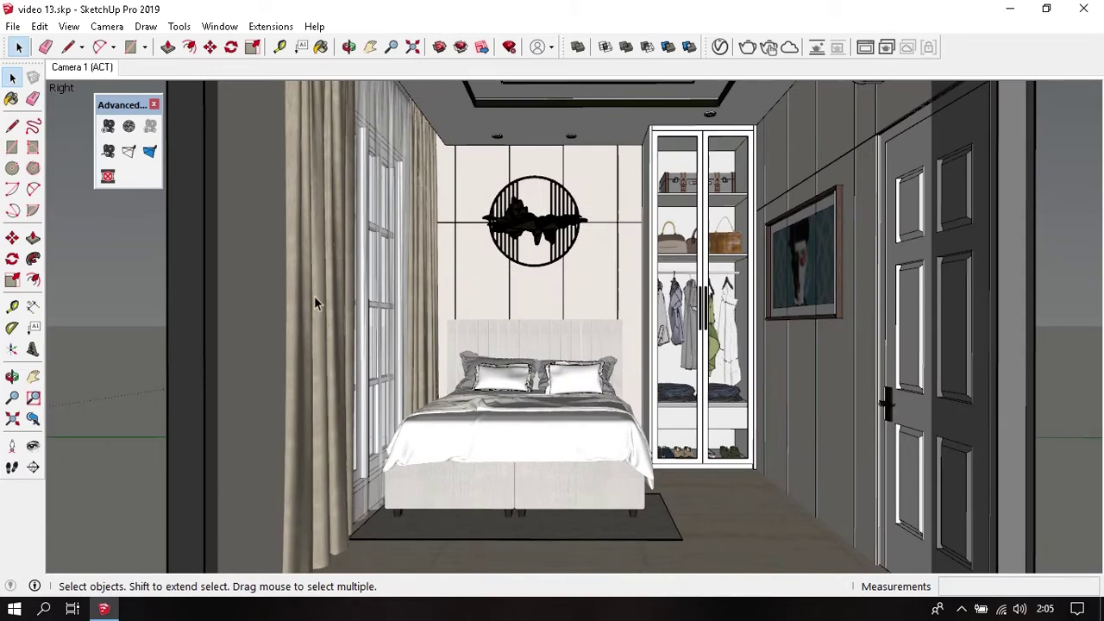
- Lower the Camera 1 scene's camera height to 1450 mm
{"action": "left_click", "coordinate": [91, 67]}
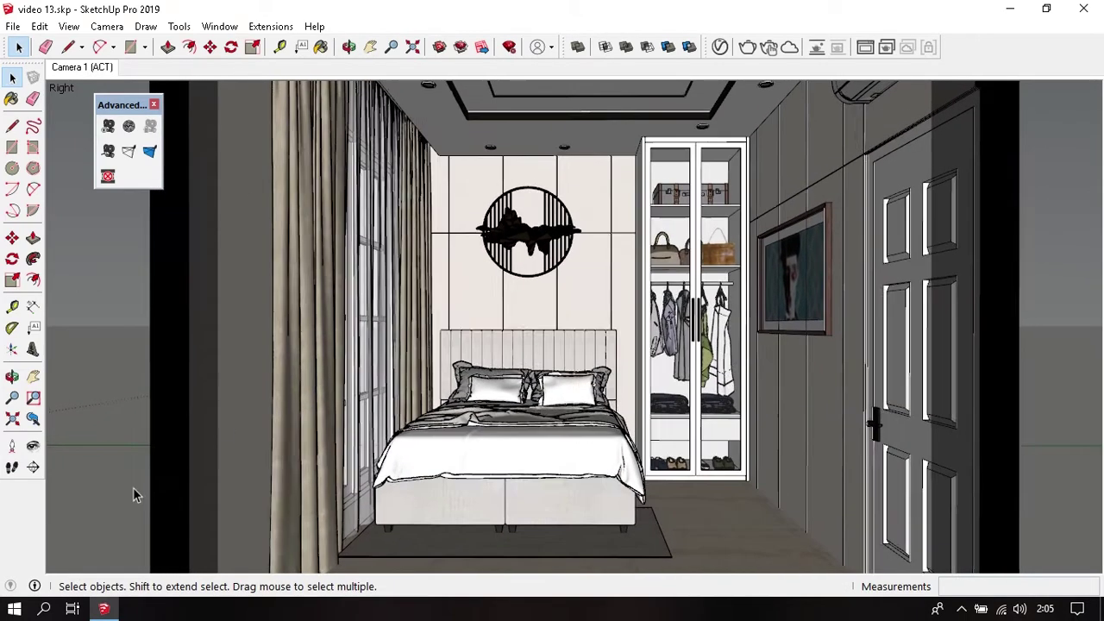
{"action": "right_click", "coordinate": [293, 490]}
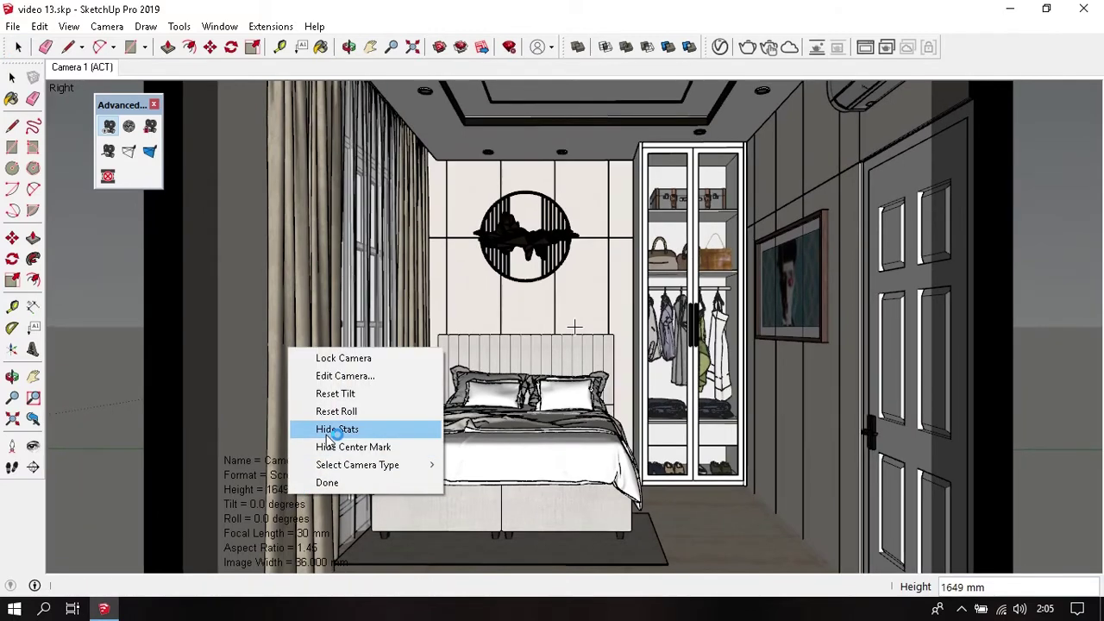
{"action": "left_click", "coordinate": [371, 374]}
{"action": "left_click_drag", "start_coordinate": [624, 250], "coordinate": [557, 249]}
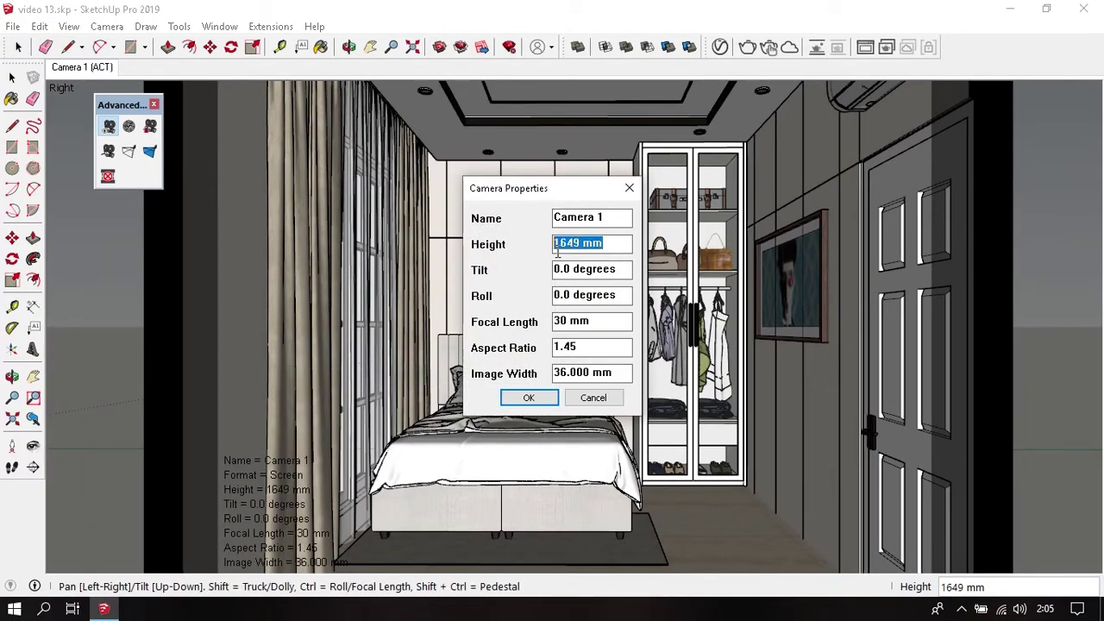
{"action": "type", "text": "1450"}
{"action": "key", "text": "Return"}
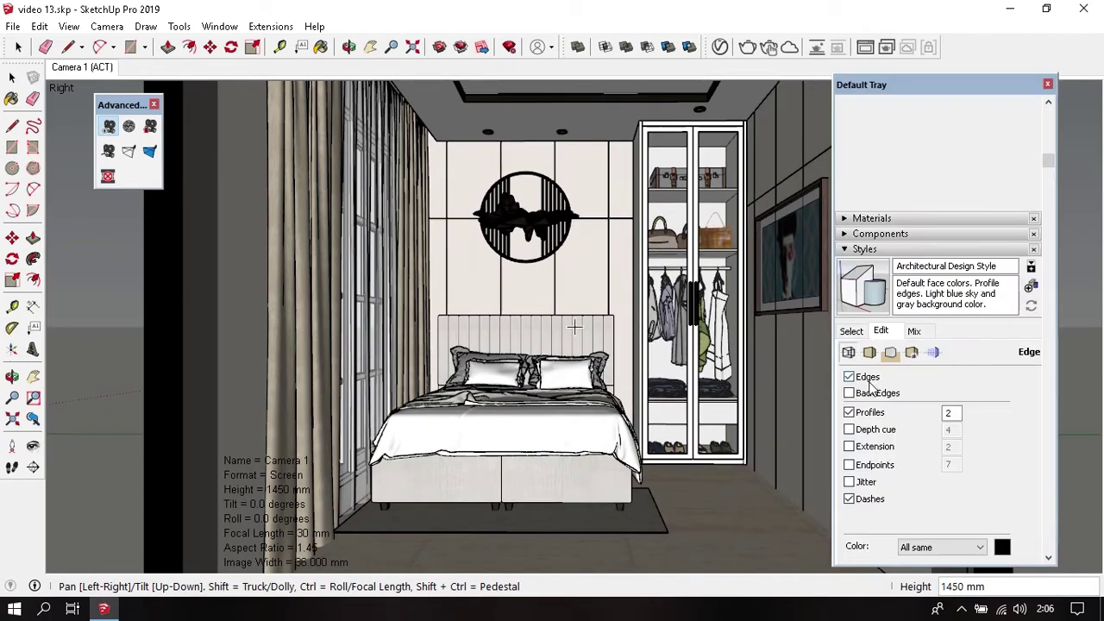
- Turn off profile edges in the style and update the Camera 1 scene
{"action": "left_click", "coordinate": [849, 413]}
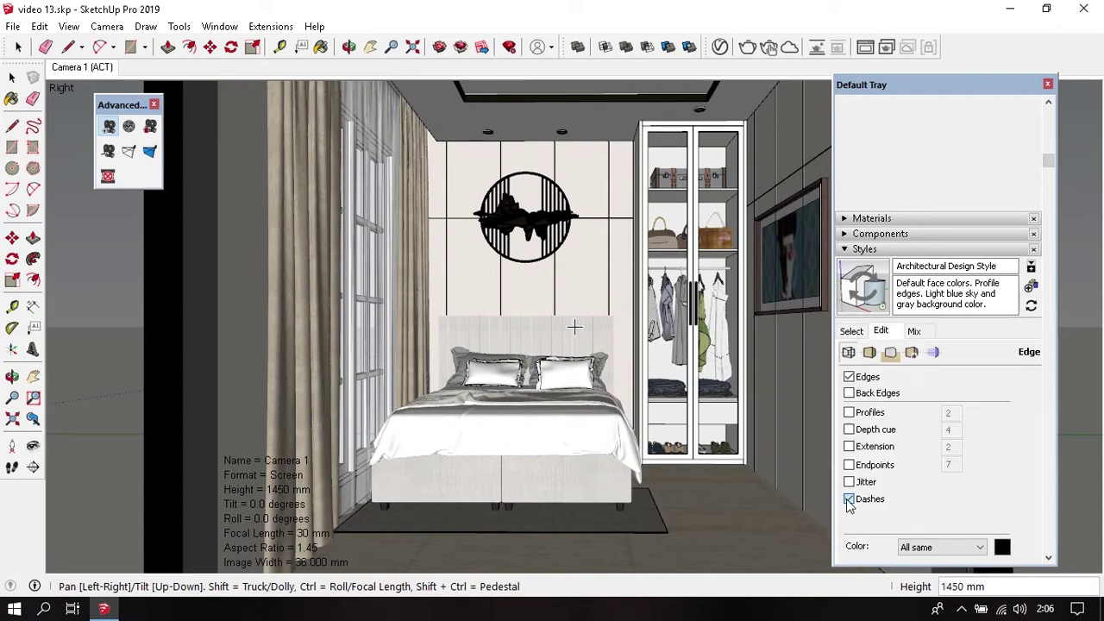
{"action": "left_click", "coordinate": [1047, 83]}
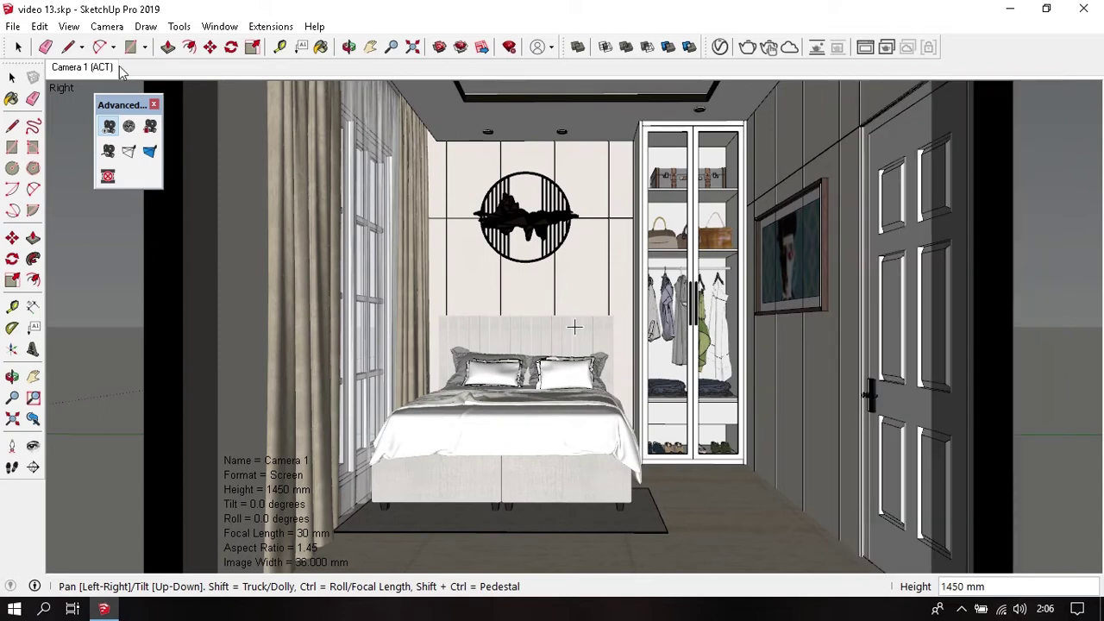
{"action": "right_click", "coordinate": [91, 71]}
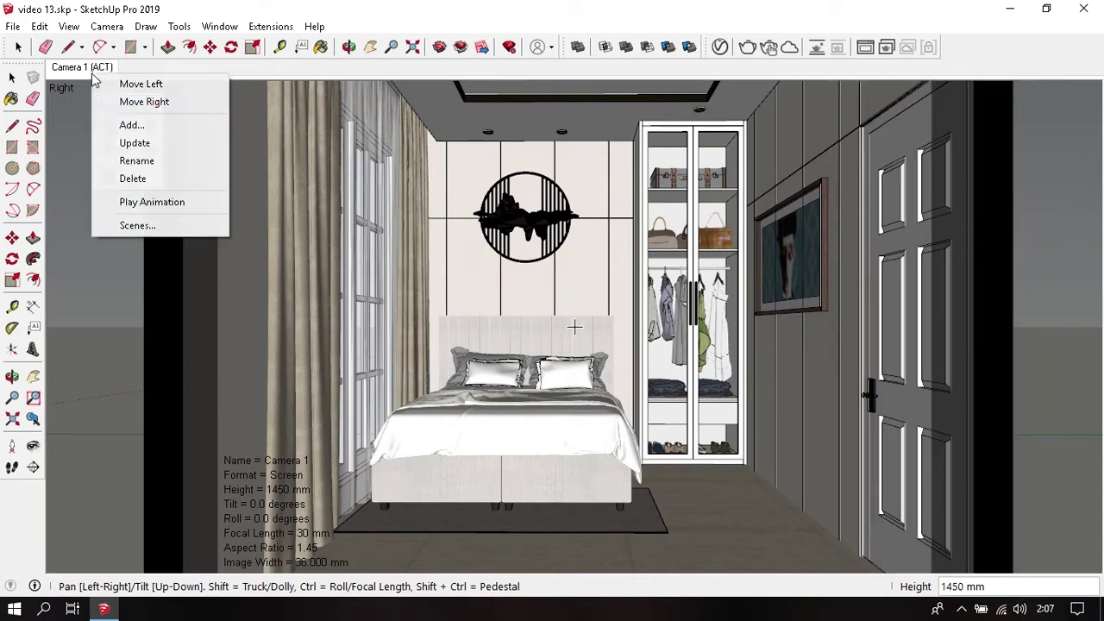
{"action": "left_click", "coordinate": [141, 143]}
{"action": "left_click", "coordinate": [574, 379]}
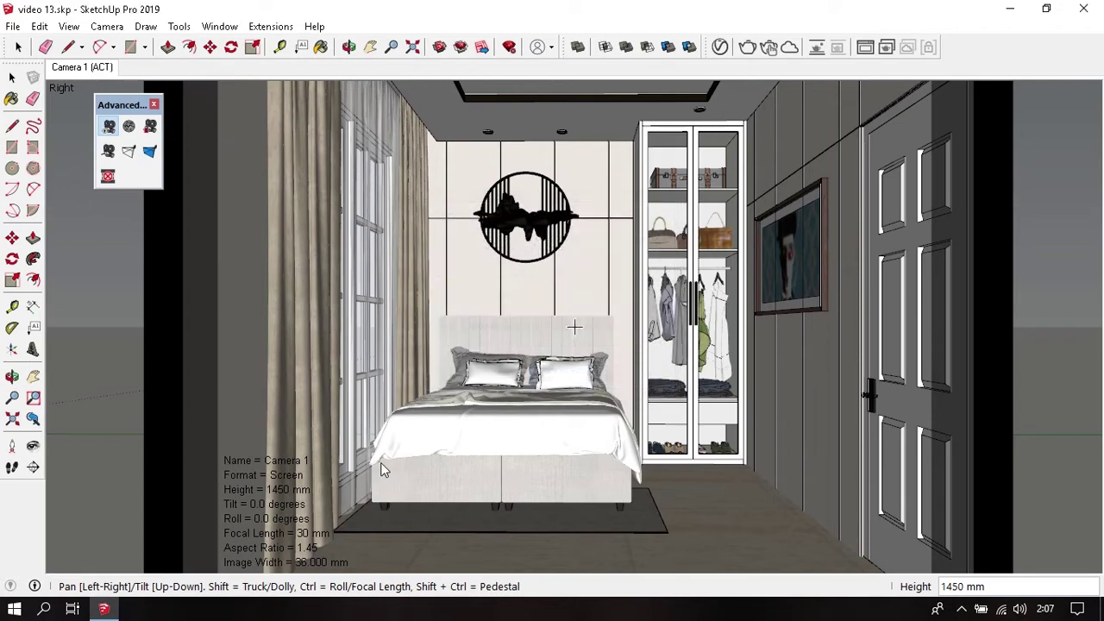
- Lock the Camera 1 camera, then run a test V-Ray render and close it
{"action": "right_click", "coordinate": [275, 489]}
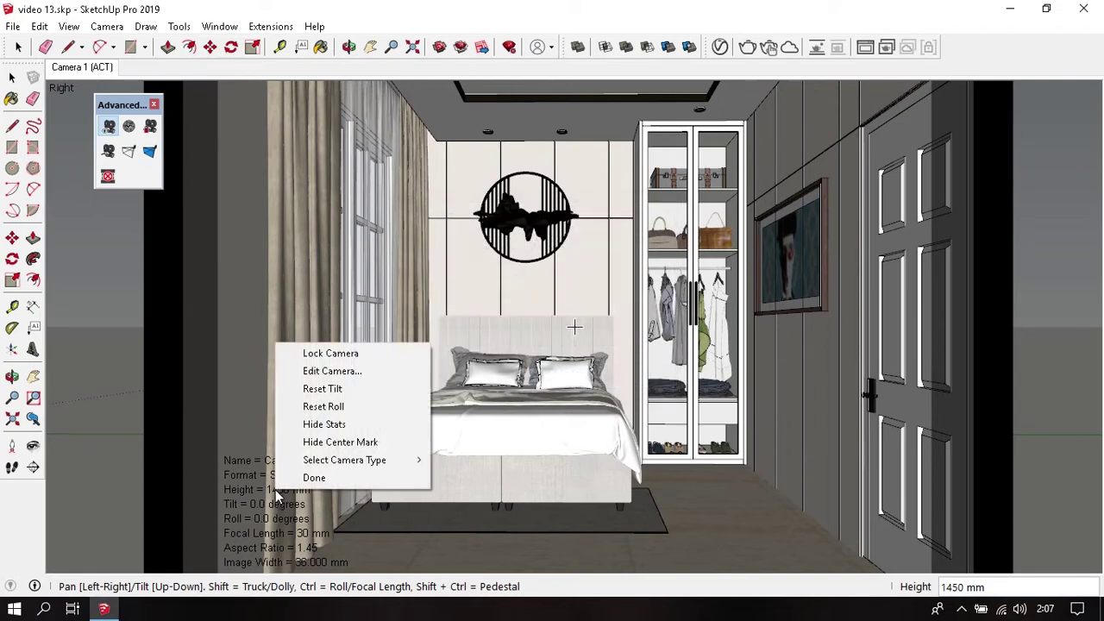
{"action": "left_click", "coordinate": [312, 352]}
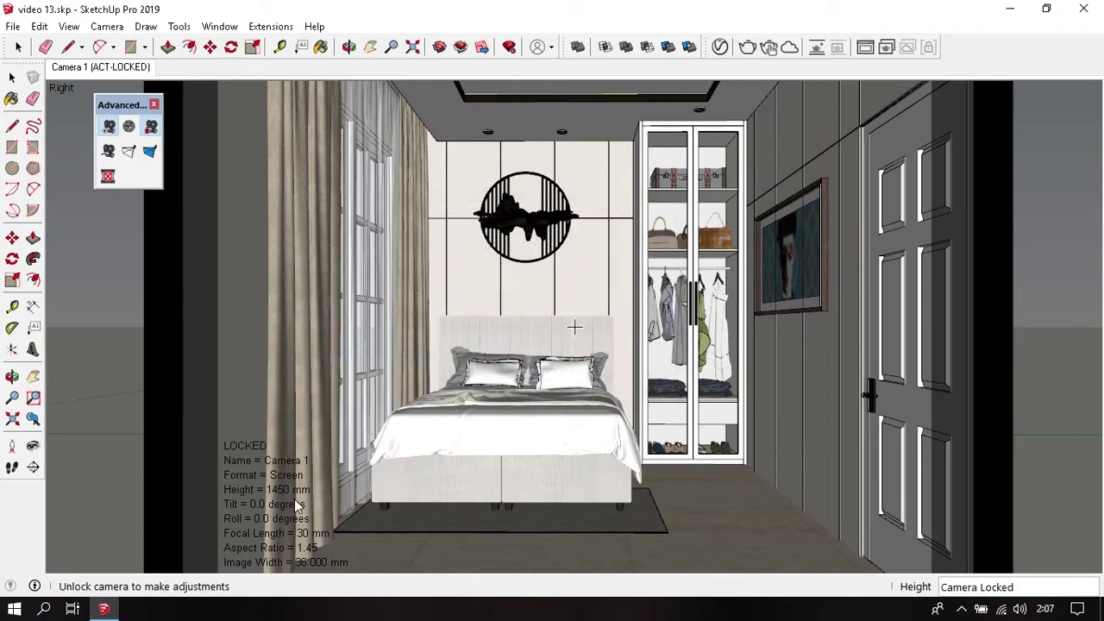
{"action": "key", "text": "space"}
{"action": "middle_click_drag", "start_coordinate": [609, 362], "coordinate": [613, 394]}
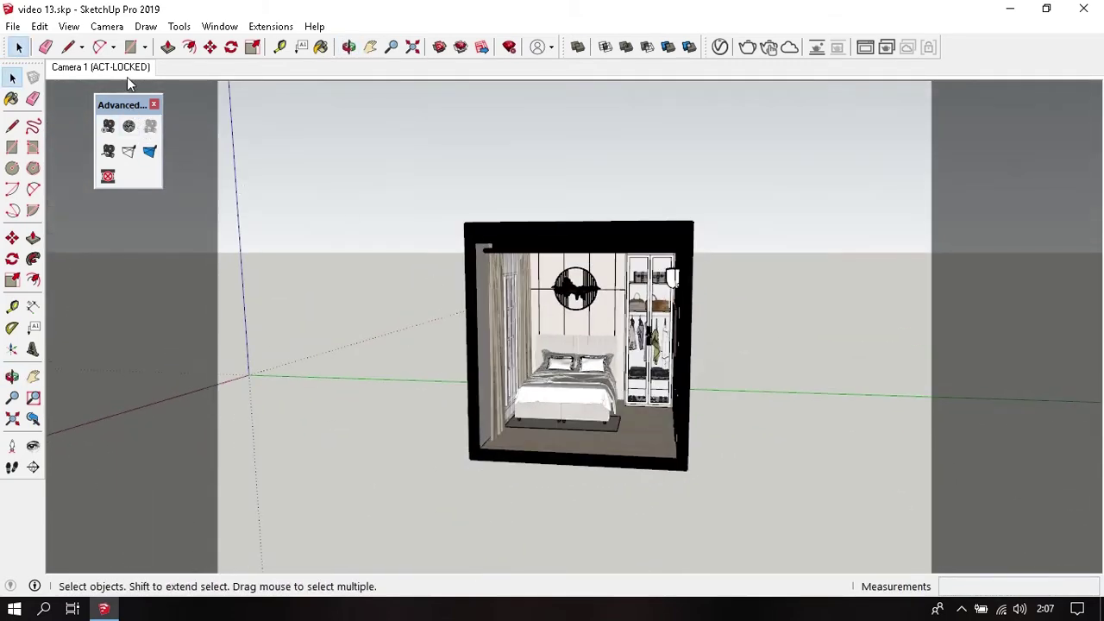
{"action": "left_click", "coordinate": [131, 68]}
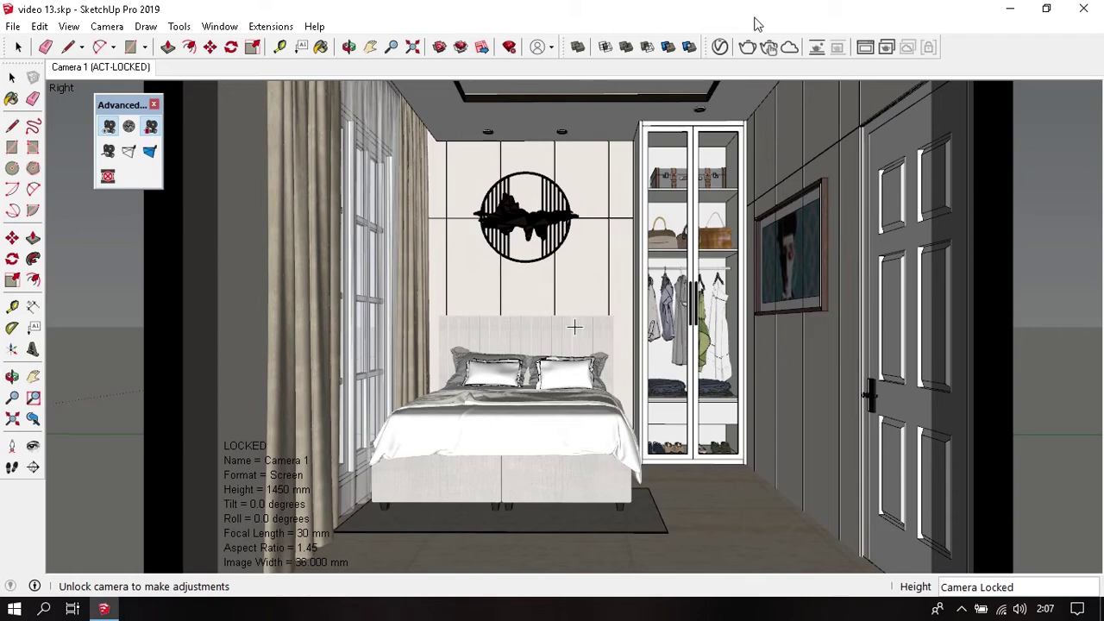
{"action": "left_click", "coordinate": [748, 49]}
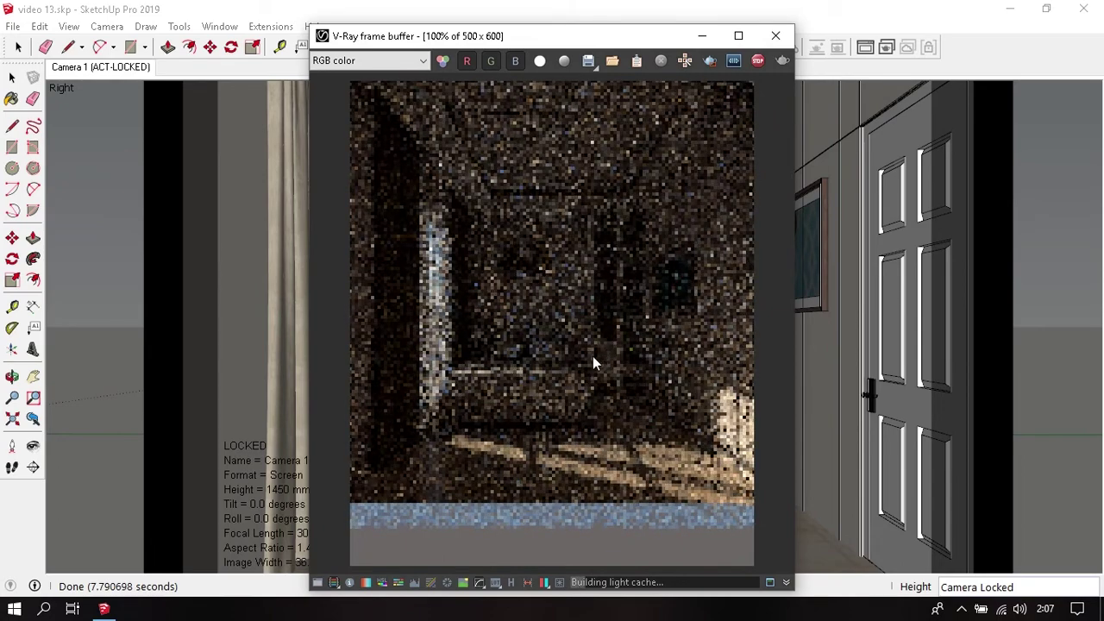
{"action": "left_click", "coordinate": [775, 35]}
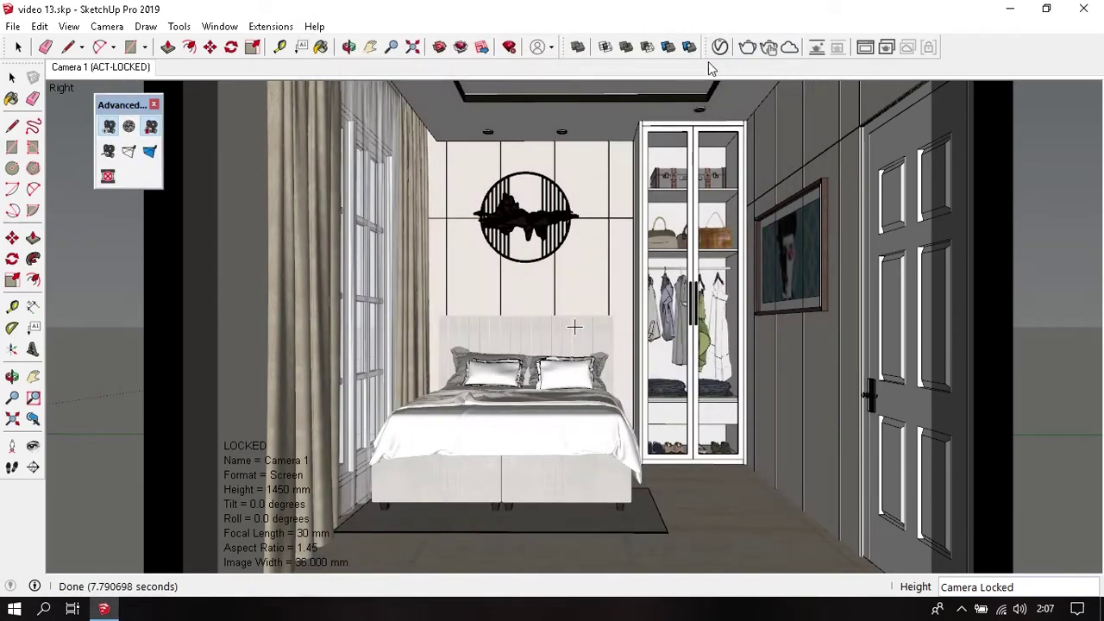
- Set the V-Ray render aspect ratio to 16:9 Widescreen
{"action": "left_click", "coordinate": [720, 46]}
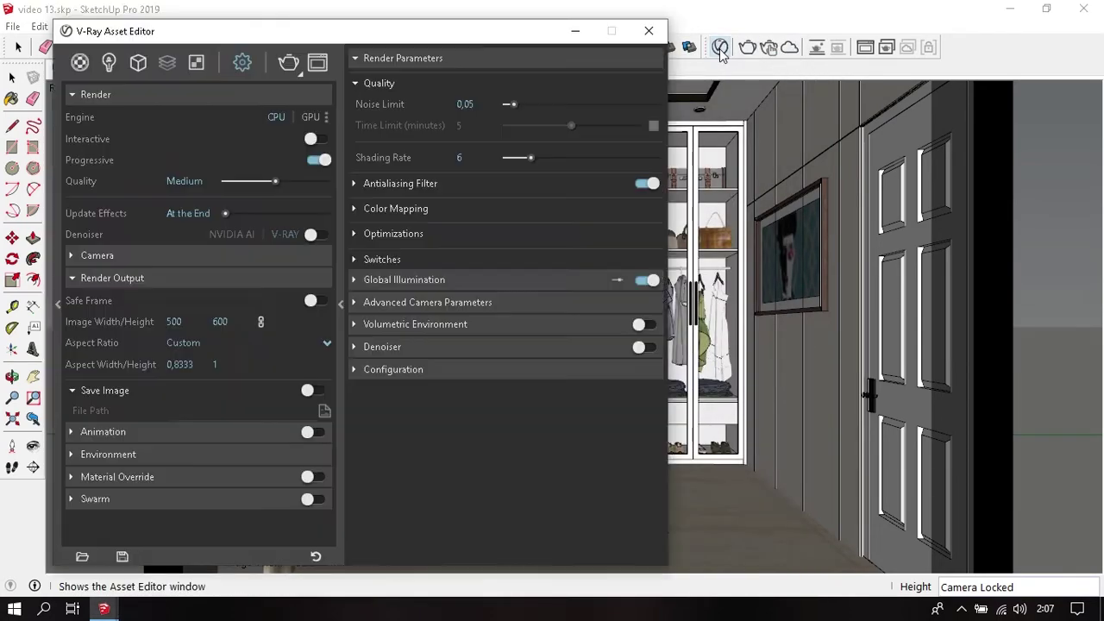
{"action": "left_click", "coordinate": [216, 343]}
{"action": "left_click", "coordinate": [220, 364]}
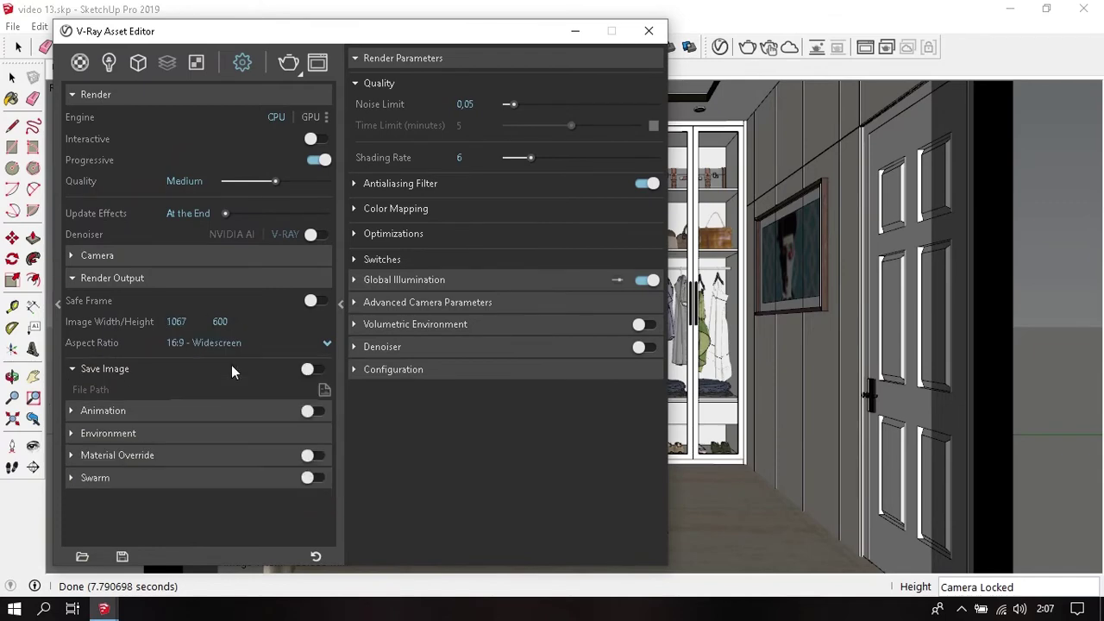
{"action": "left_click", "coordinate": [649, 31]}
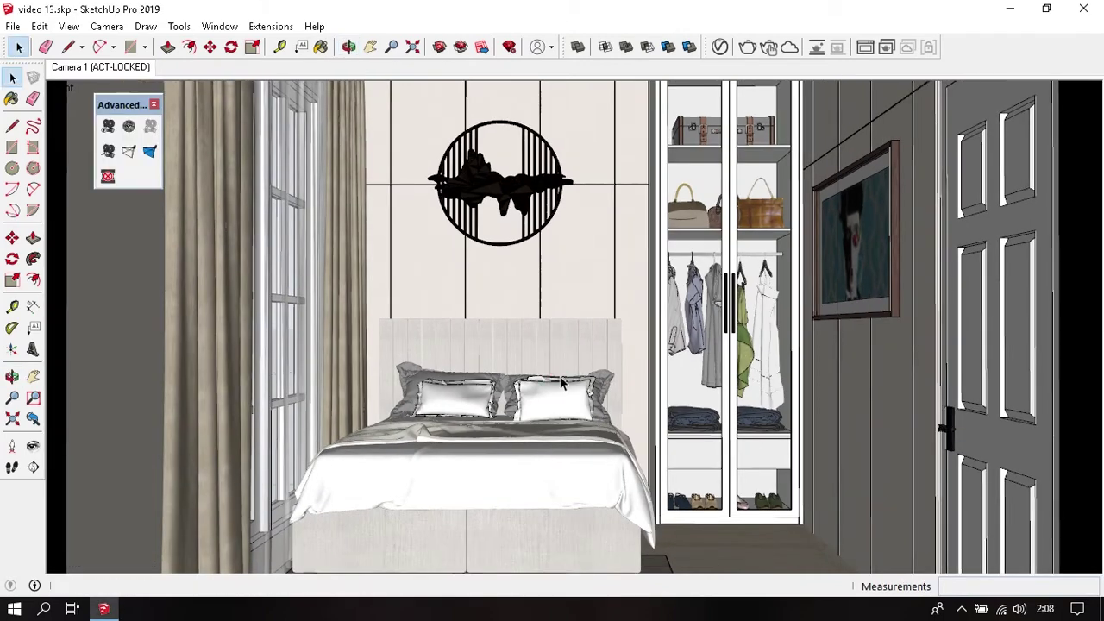
{"action": "scroll", "coordinate": [559, 376], "scroll_direction": "down", "scroll_amount": 3}
{"action": "scroll", "coordinate": [418, 350], "scroll_direction": "up", "scroll_amount": 1}
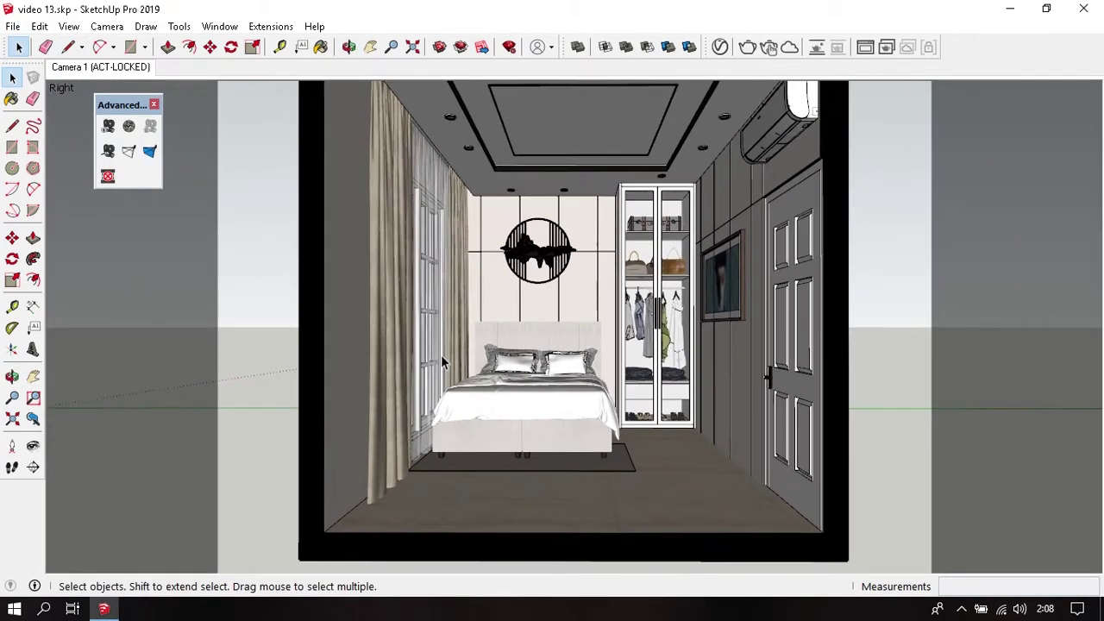
{"action": "scroll", "coordinate": [441, 354], "scroll_direction": "up", "scroll_amount": 2}
- Set the image width to 800, giving an 800 × 450 output
{"action": "left_click", "coordinate": [439, 46]}
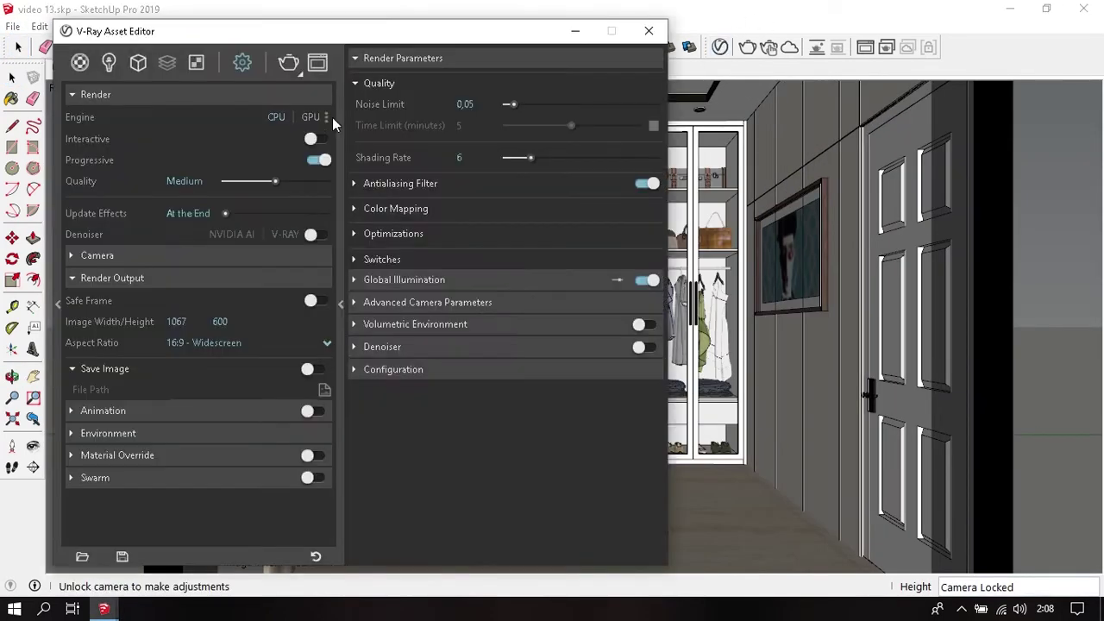
{"action": "double_click", "coordinate": [176, 321]}
{"action": "type", "text": "800"}
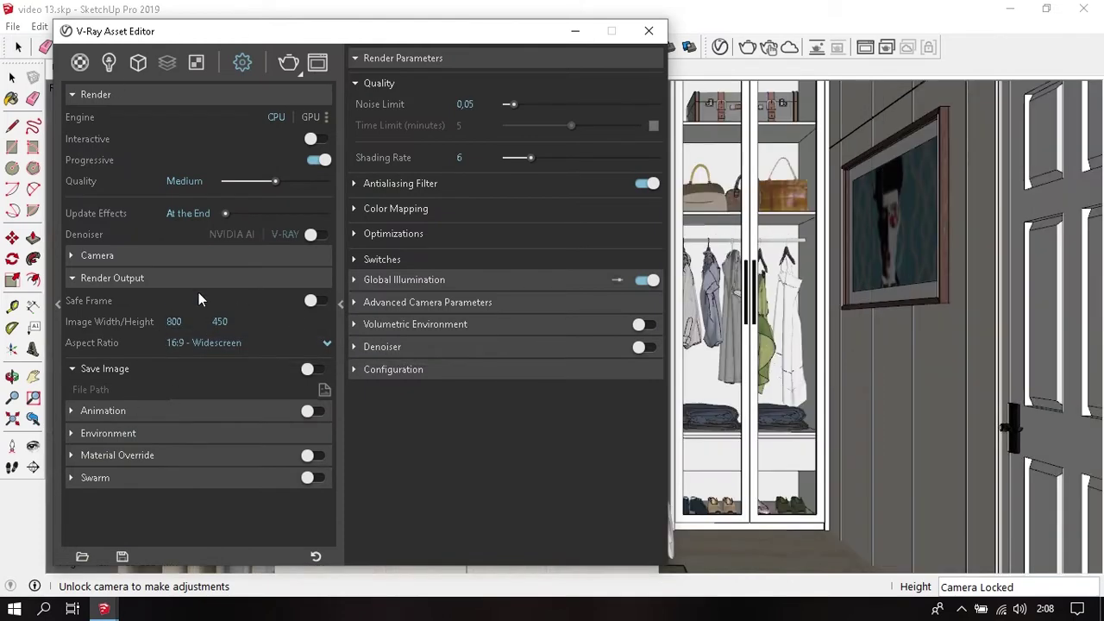
{"action": "left_click", "coordinate": [649, 30]}
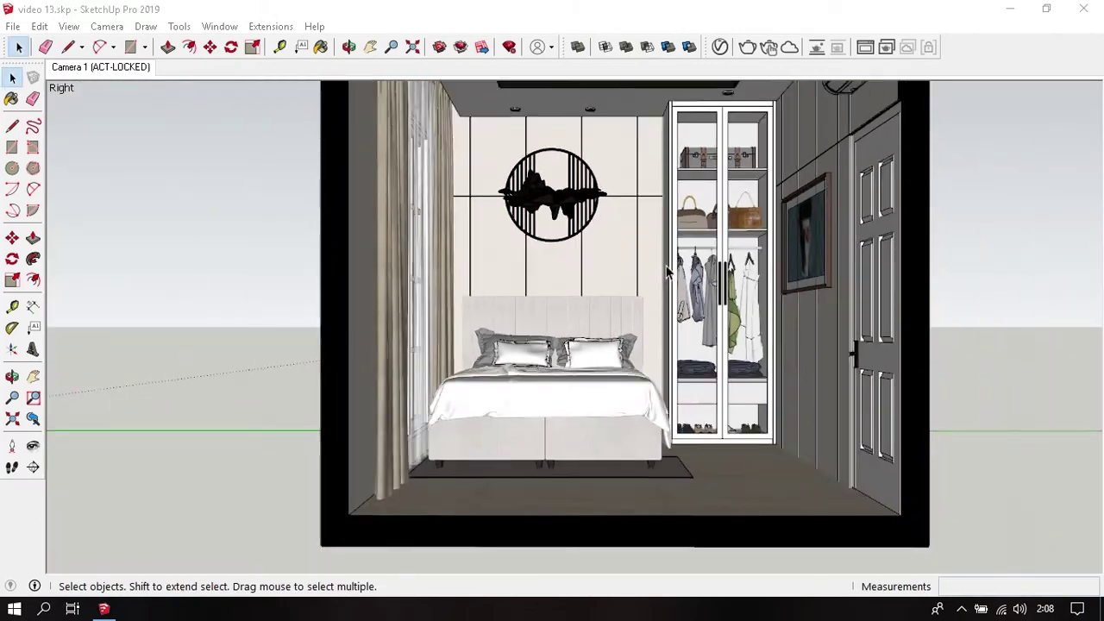
{"action": "middle_click_drag", "start_coordinate": [666, 273], "coordinate": [661, 278]}
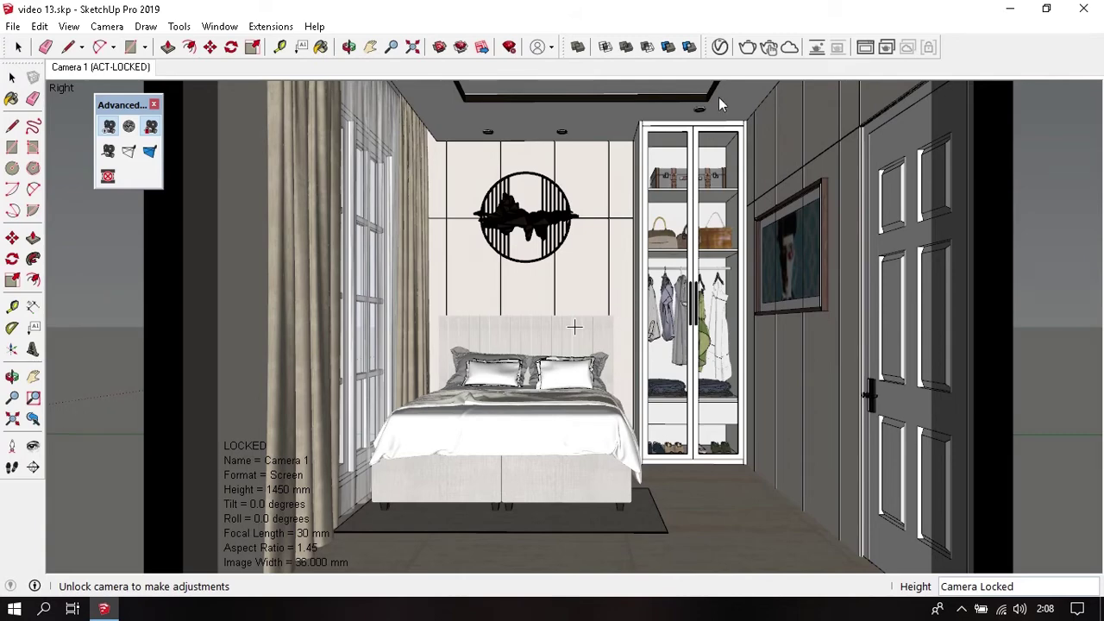
- Start the V-Ray render of the Camera 1 bedroom view and let the 800 × 450 frame buffer finish
{"action": "left_click", "coordinate": [747, 46]}
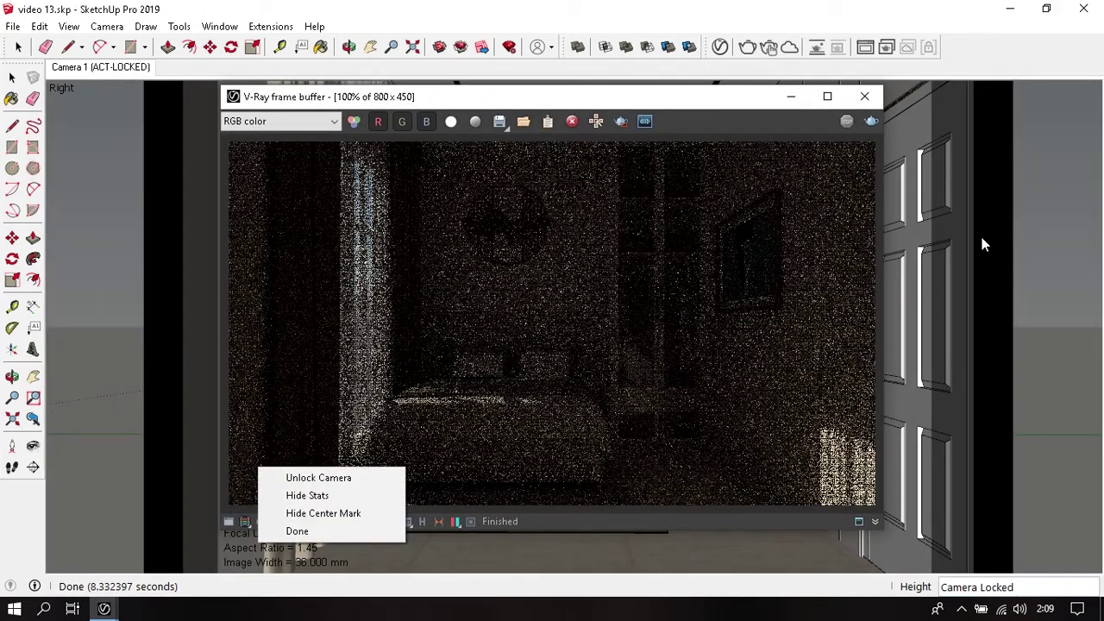
- Unlock Camera 1 and change its focal length from 30 mm to 20 mm
{"action": "left_click", "coordinate": [359, 476]}
{"action": "right_click", "coordinate": [270, 400]}
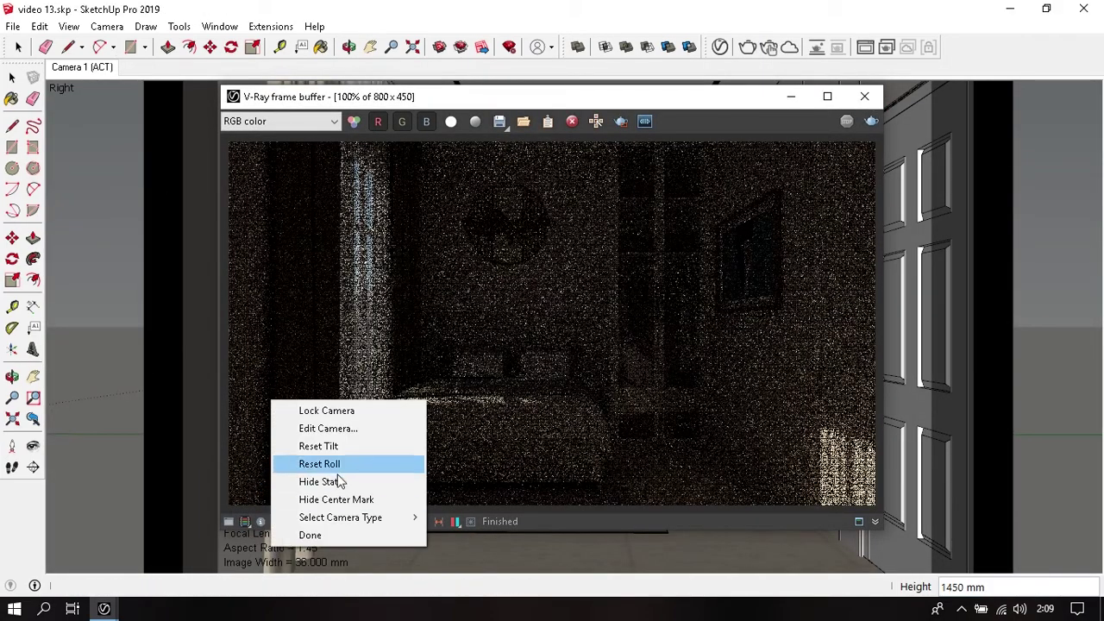
{"action": "left_click", "coordinate": [357, 426]}
{"action": "left_click_drag", "start_coordinate": [592, 332], "coordinate": [502, 338]}
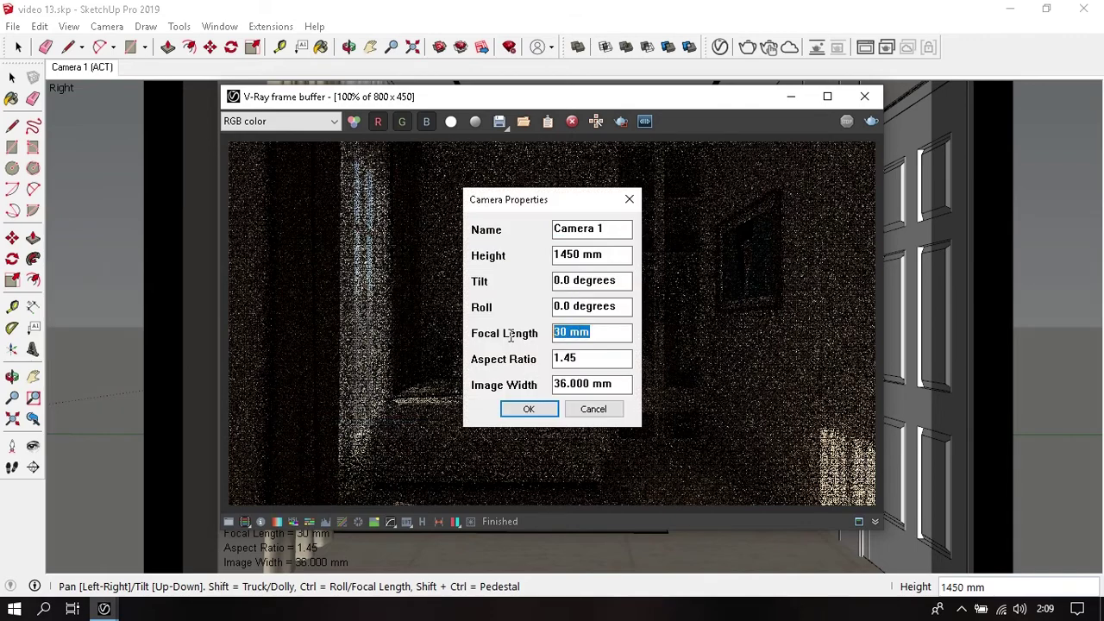
{"action": "type", "text": "20"}
{"action": "key", "text": "Return"}
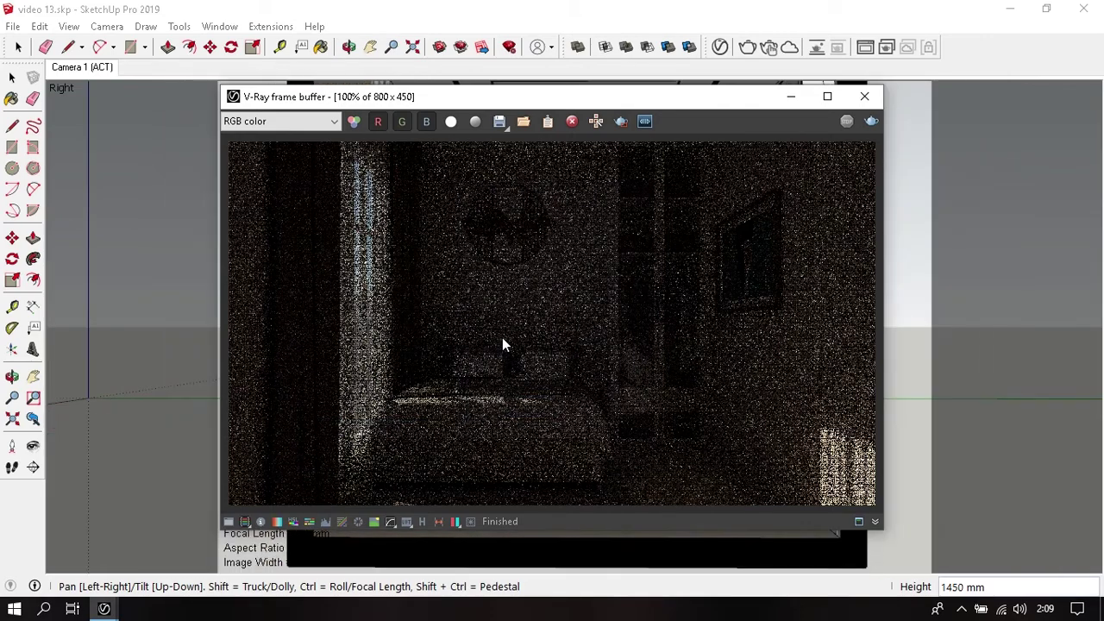
- Run a new V-Ray render, then close the frame buffer
{"action": "left_click_drag", "start_coordinate": [739, 96], "coordinate": [345, 96]}
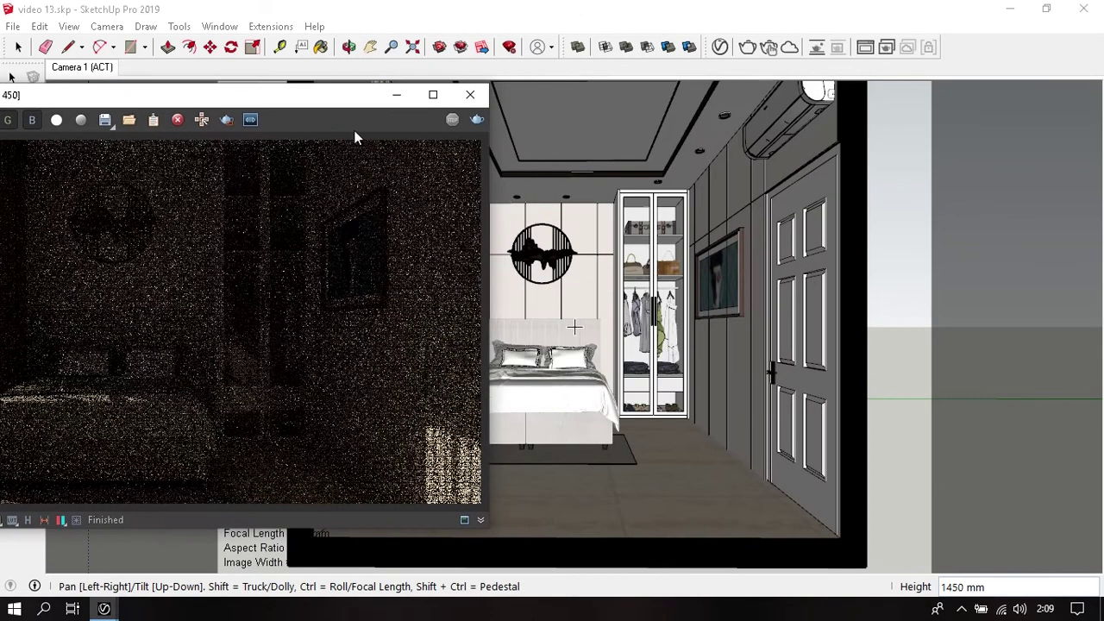
{"action": "left_click", "coordinate": [752, 52]}
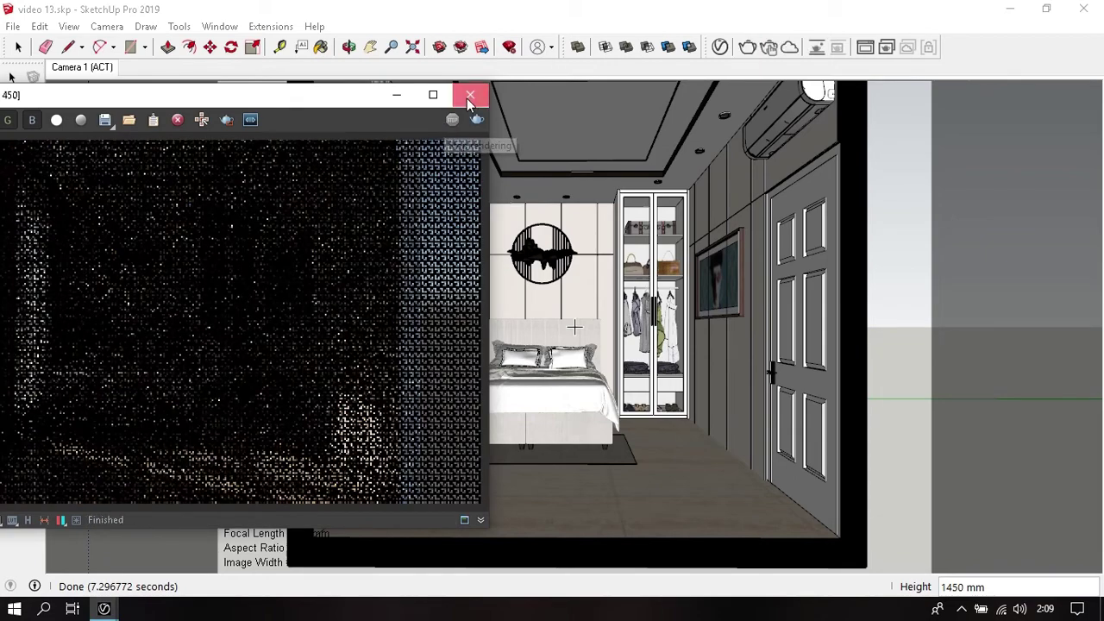
{"action": "left_click", "coordinate": [470, 95]}
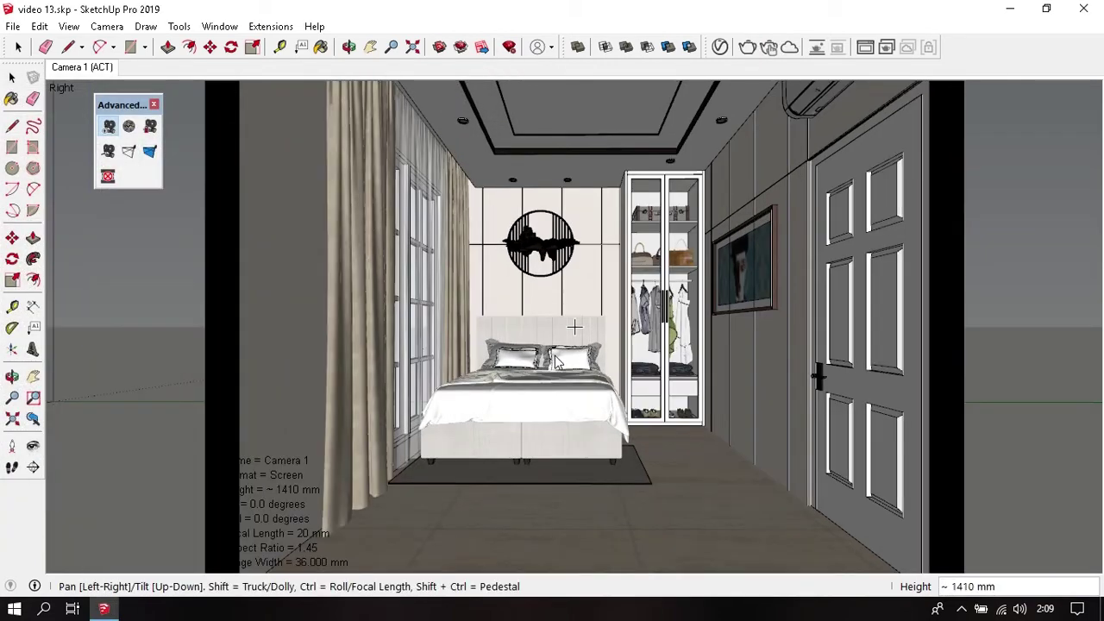
- Reframe the bedroom view and set Camera 1's height to 1450 mm
{"action": "left_click_drag", "start_coordinate": [556, 360], "coordinate": [455, 422], "text": "ctrl+shift"}
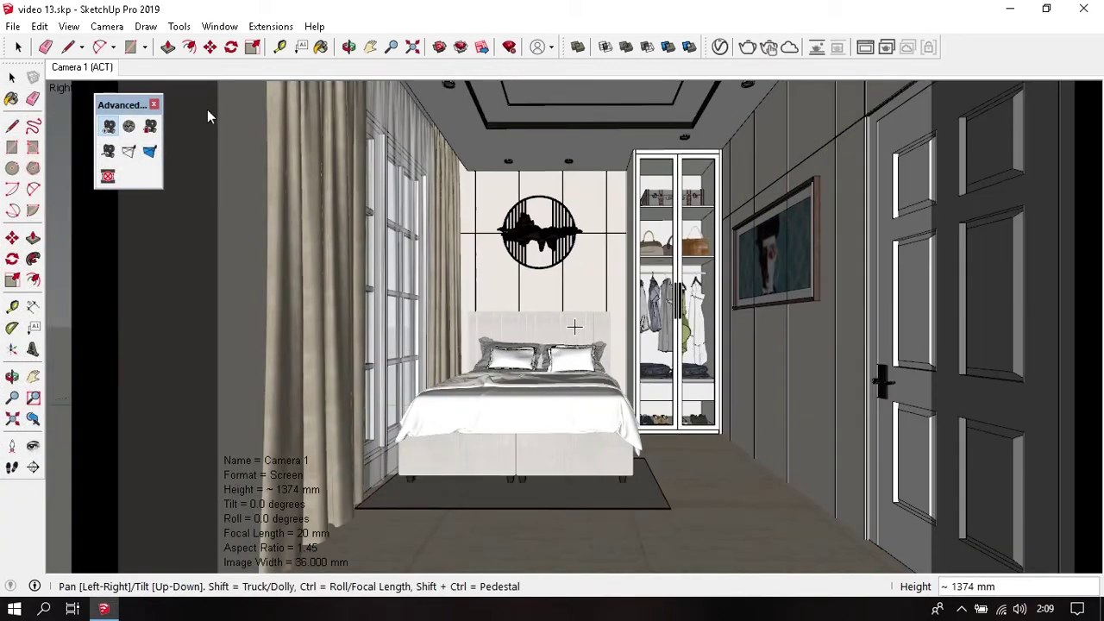
{"action": "right_click", "coordinate": [286, 489]}
{"action": "left_click", "coordinate": [345, 370]}
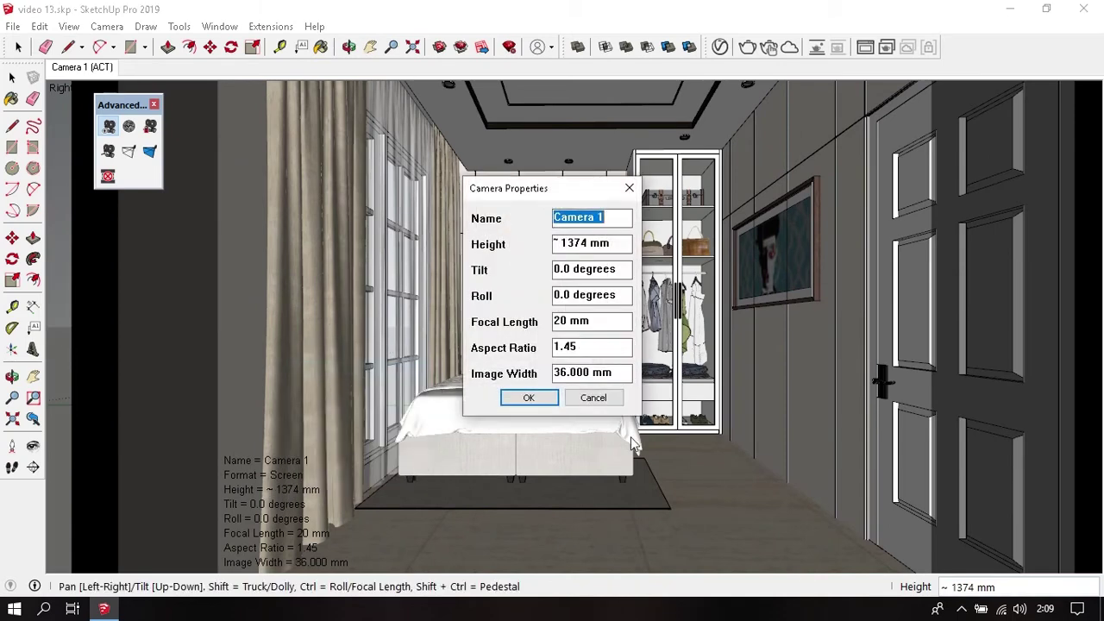
{"action": "left_click_drag", "start_coordinate": [614, 244], "coordinate": [530, 250]}
{"action": "type", "text": "1"}
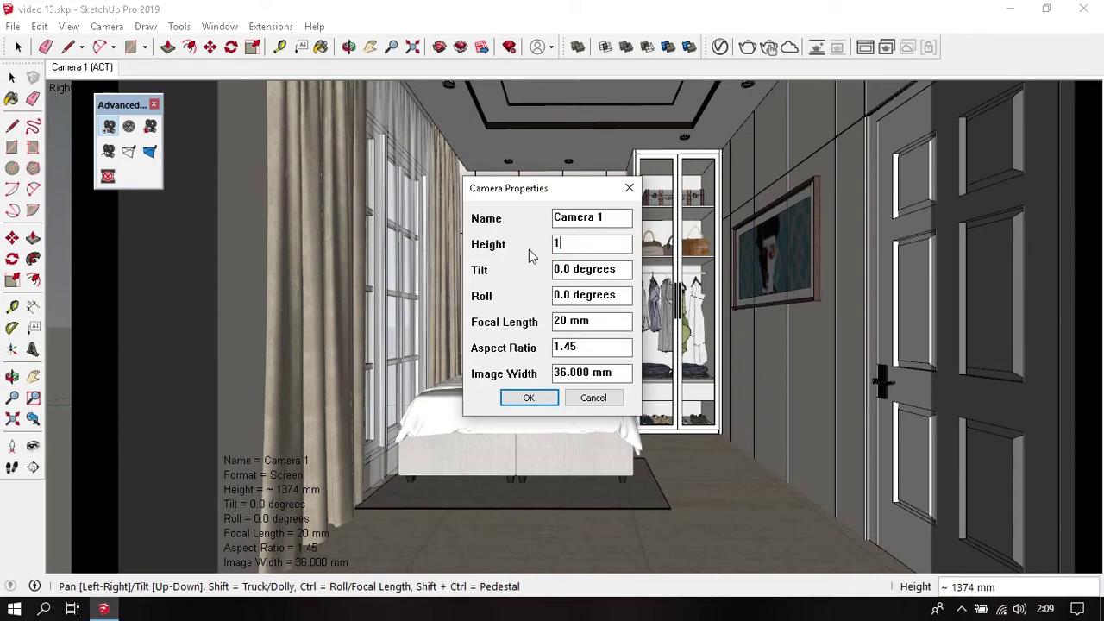
{"action": "type", "text": "450"}
{"action": "key", "text": "Return"}
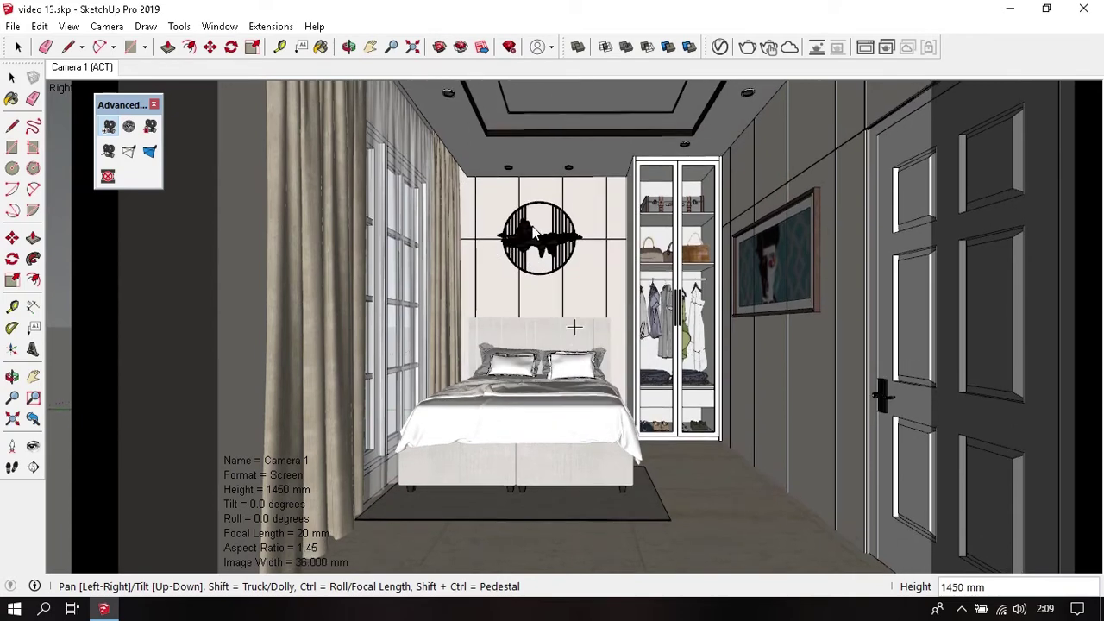
- Lock the camera and start a V-Ray render of the view
{"action": "right_click", "coordinate": [293, 498]}
{"action": "left_click", "coordinate": [344, 352]}
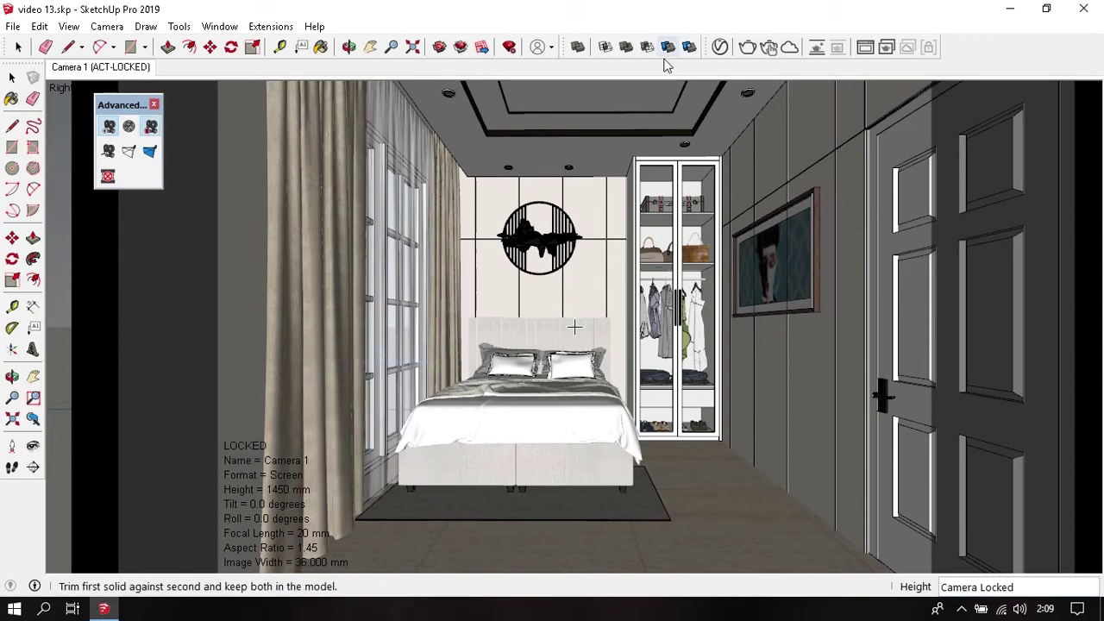
{"action": "left_click", "coordinate": [747, 47]}
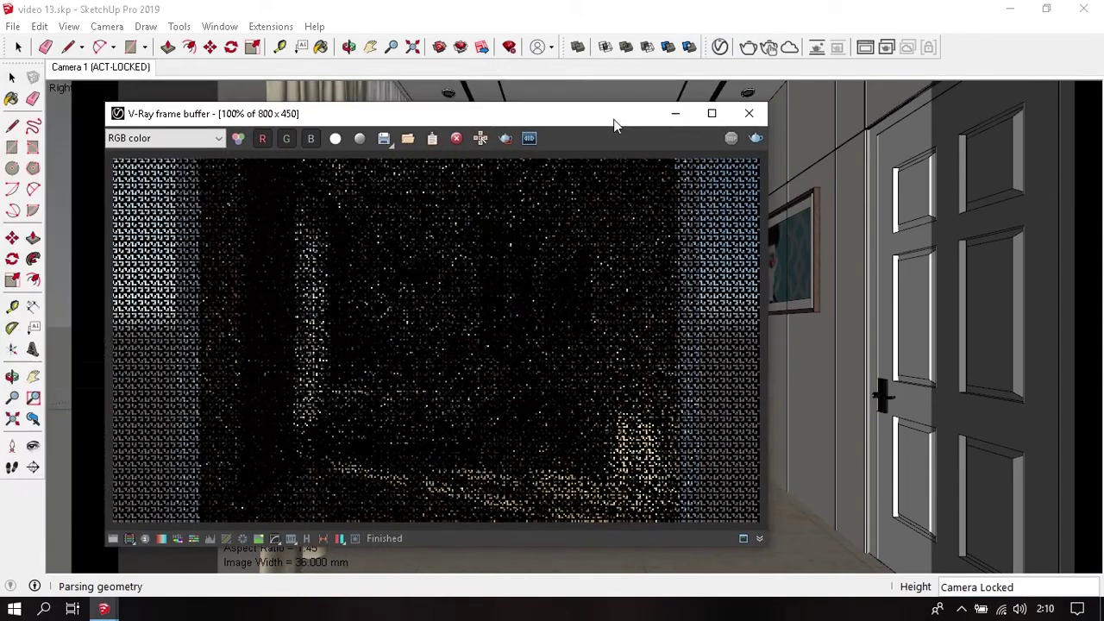
- Move the frame buffer aside, stop the render, close it and return to Select
{"action": "left_click_drag", "start_coordinate": [613, 121], "coordinate": [747, 112]}
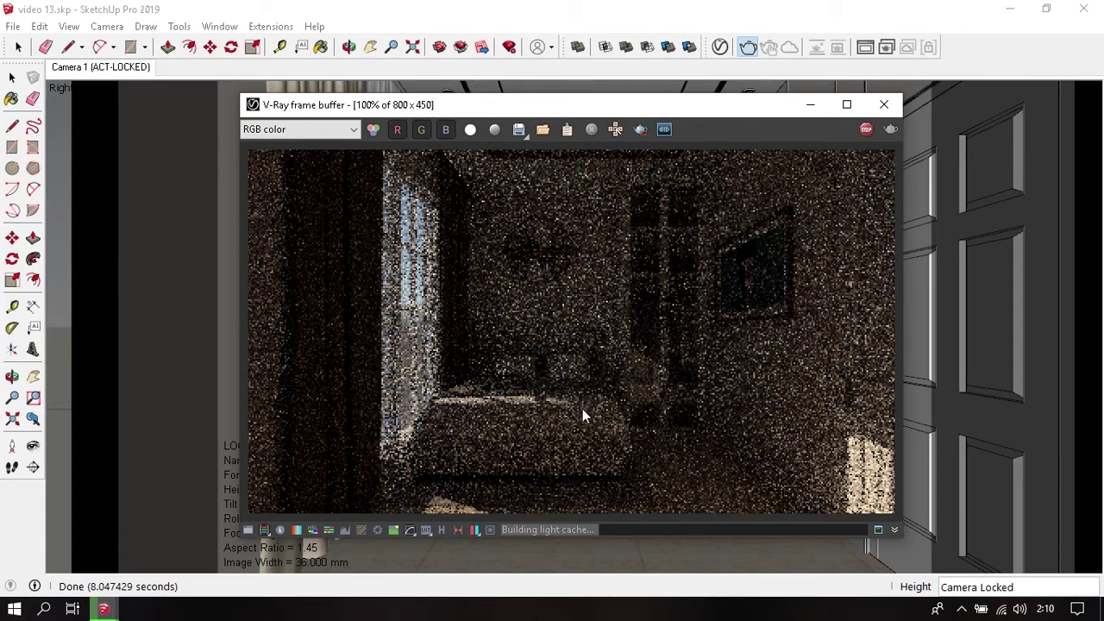
{"action": "left_click", "coordinate": [865, 129]}
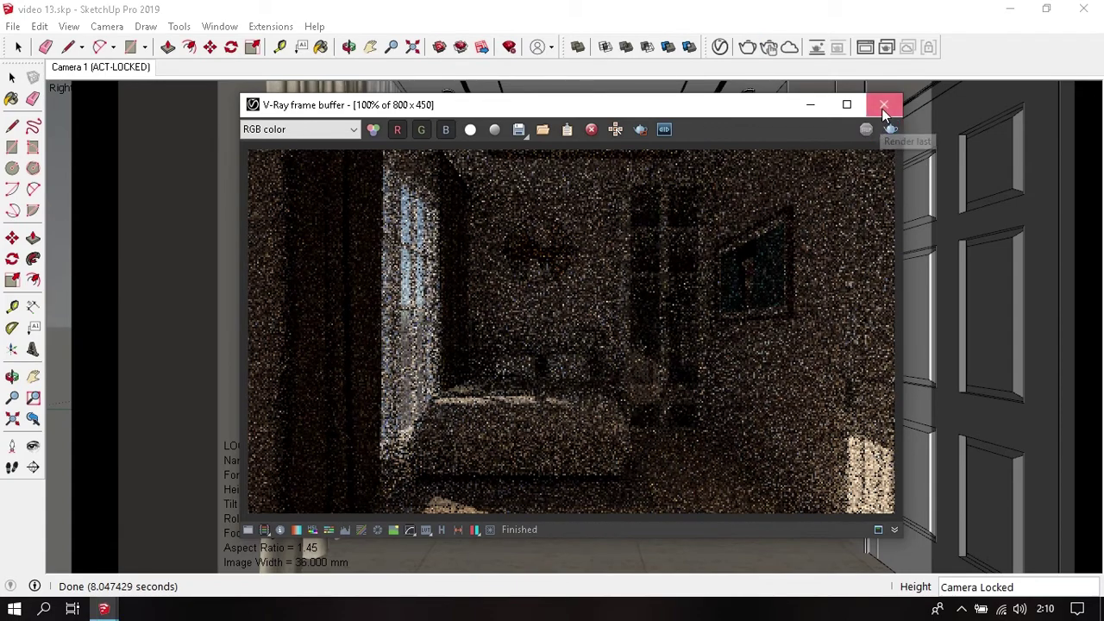
{"action": "left_click", "coordinate": [883, 104]}
{"action": "key", "text": "space"}
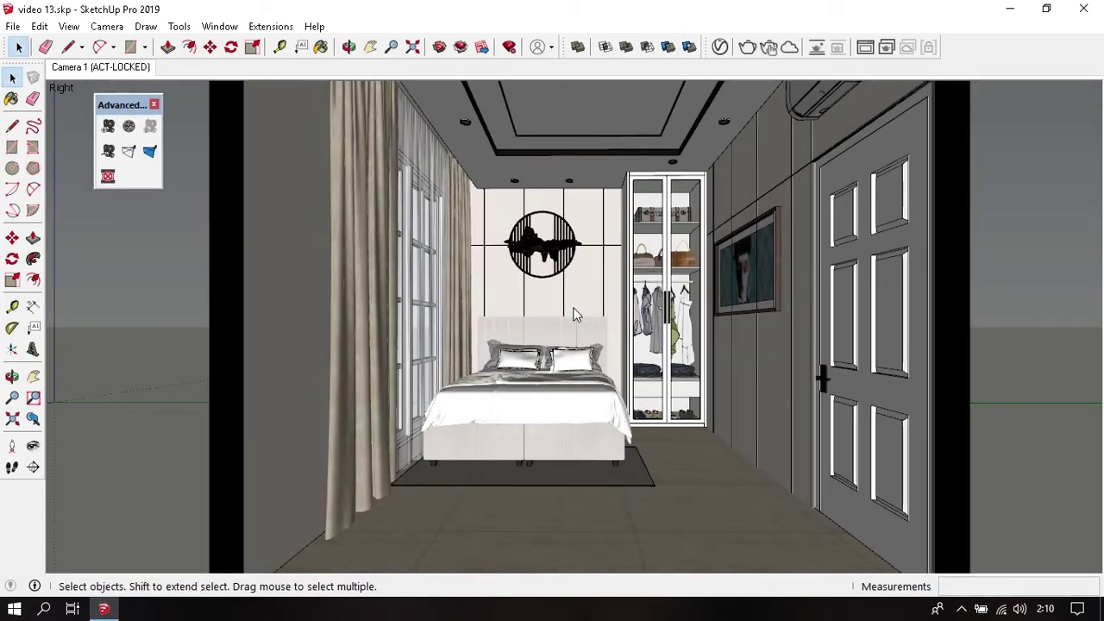
- Walk the camera slightly forward toward the bed
{"action": "mouse_move", "coordinate": [593, 339]}
{"action": "middle_mouse_down", "text": "shift"}
{"action": "mouse_move", "coordinate": [587, 323]}
{"action": "mouse_move", "coordinate": [655, 332]}
{"action": "middle_mouse_up", "text": "shift"}
{"action": "scroll", "coordinate": [606, 322], "scroll_direction": "up", "scroll_amount": 2}
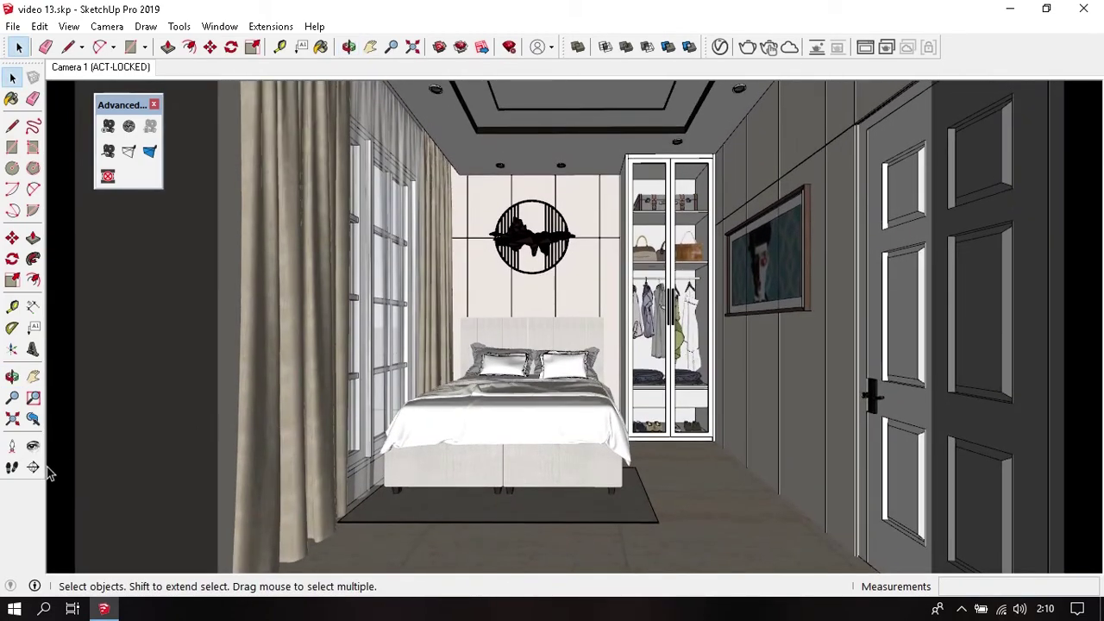
{"action": "left_click", "coordinate": [13, 467]}
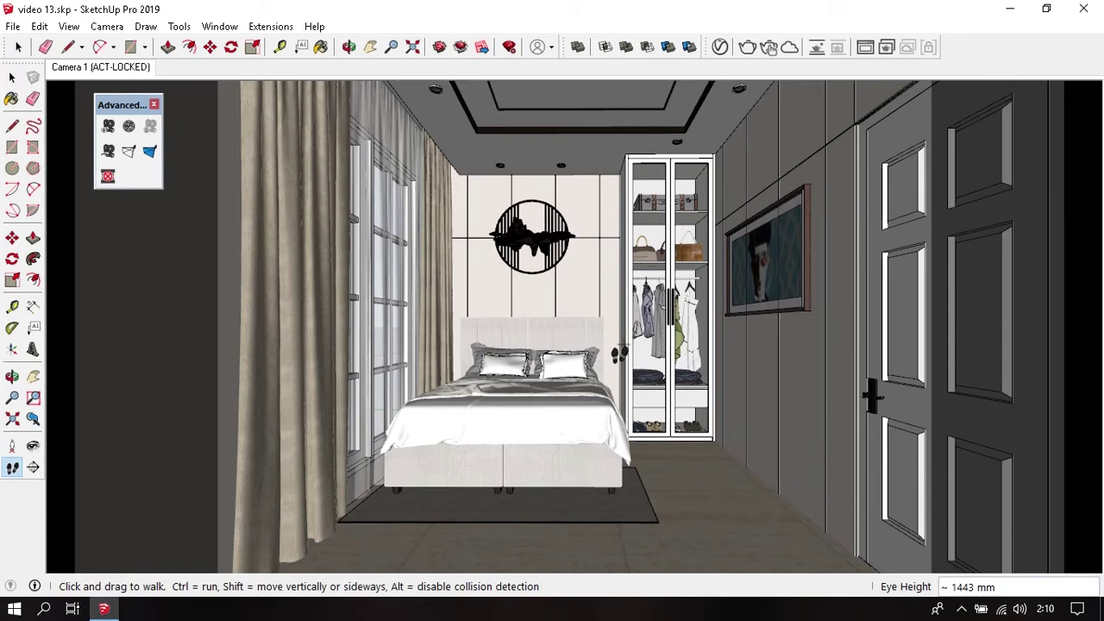
{"action": "mouse_move", "coordinate": [625, 340]}
{"action": "left_mouse_down"}
{"action": "mouse_move", "coordinate": [618, 357]}
{"action": "mouse_move", "coordinate": [624, 343]}
{"action": "left_mouse_up"}
{"action": "key", "text": "space"}
- Return to the Camera 1 scene, unlock its camera, and walk slightly backward
{"action": "left_click", "coordinate": [83, 68]}
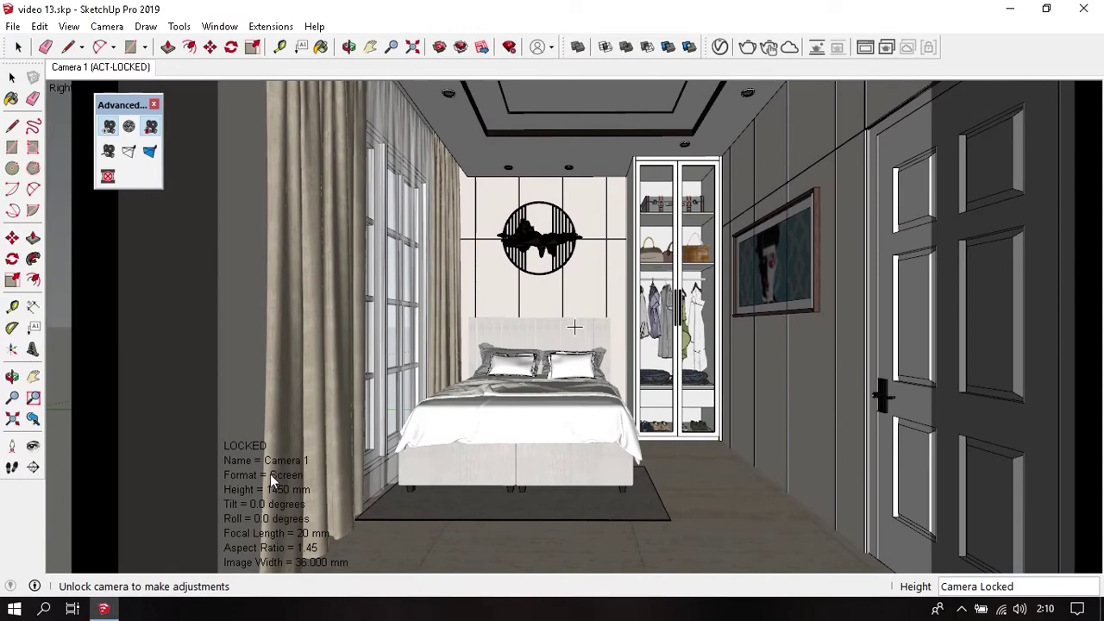
{"action": "right_click", "coordinate": [272, 479]}
{"action": "left_click", "coordinate": [323, 483]}
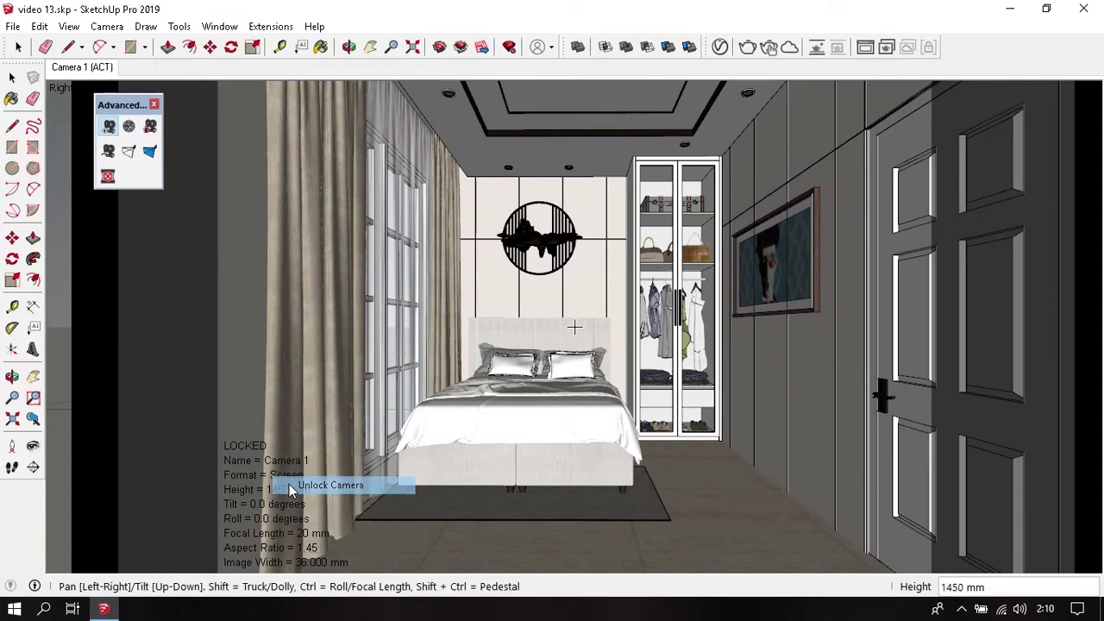
{"action": "left_click", "coordinate": [12, 468]}
{"action": "left_click_drag", "start_coordinate": [563, 352], "coordinate": [528, 416]}
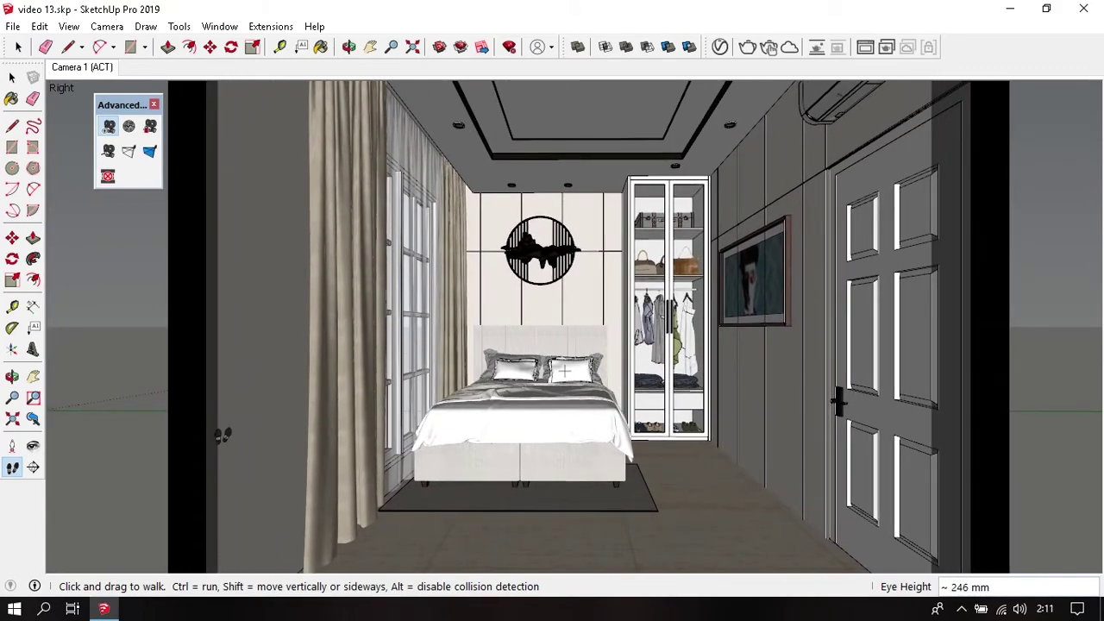
{"action": "key", "text": "space"}
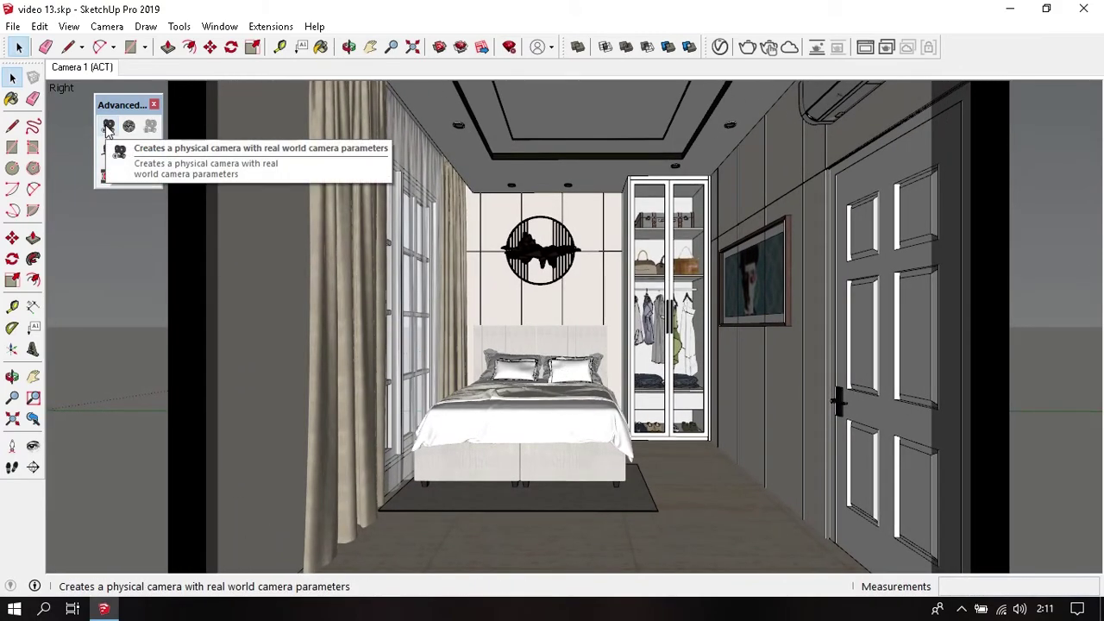
- Add a physical camera named Camera 3 and set its height to 1450 mm
{"action": "left_click", "coordinate": [108, 127]}
{"action": "left_click", "coordinate": [528, 320]}
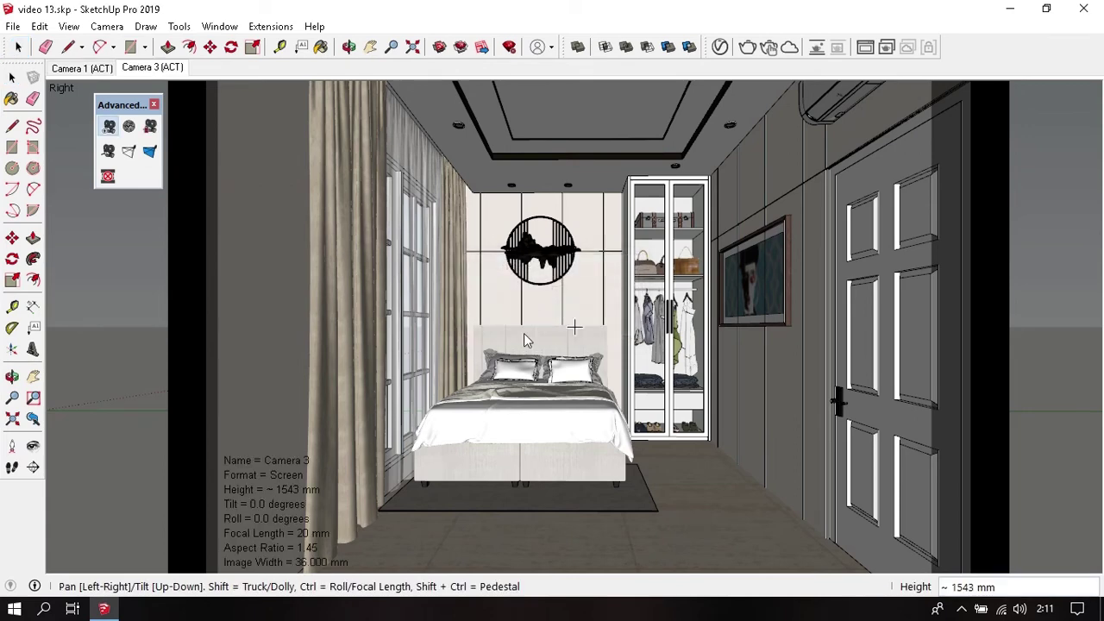
{"action": "right_click", "coordinate": [244, 510]}
{"action": "left_click", "coordinate": [364, 376]}
{"action": "double_click", "coordinate": [560, 241]}
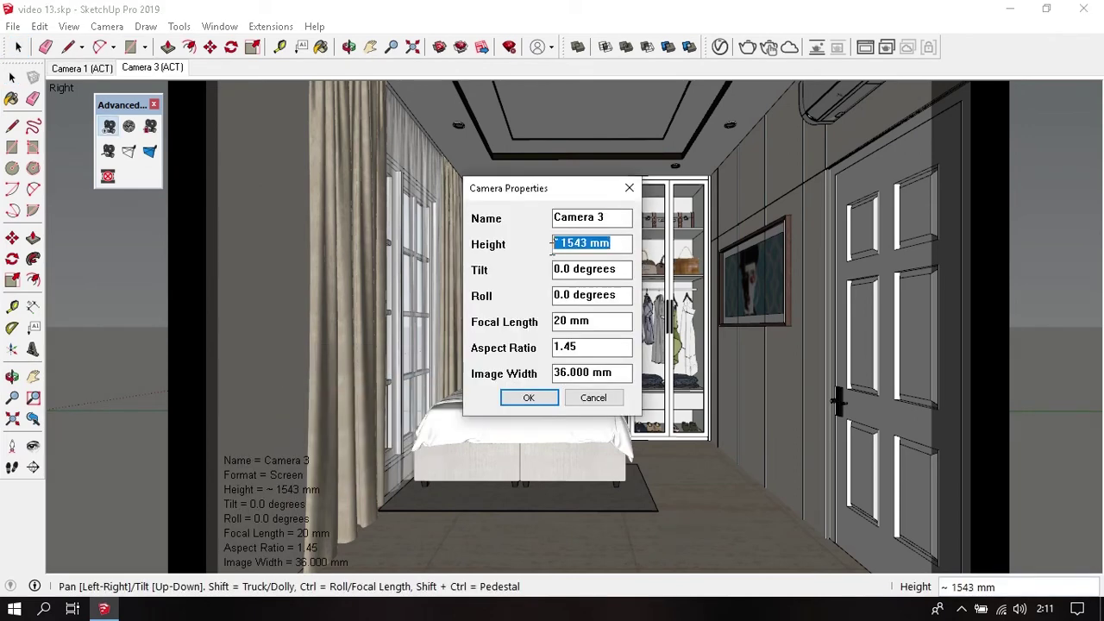
{"action": "type", "text": "1450"}
{"action": "key", "text": "Return"}
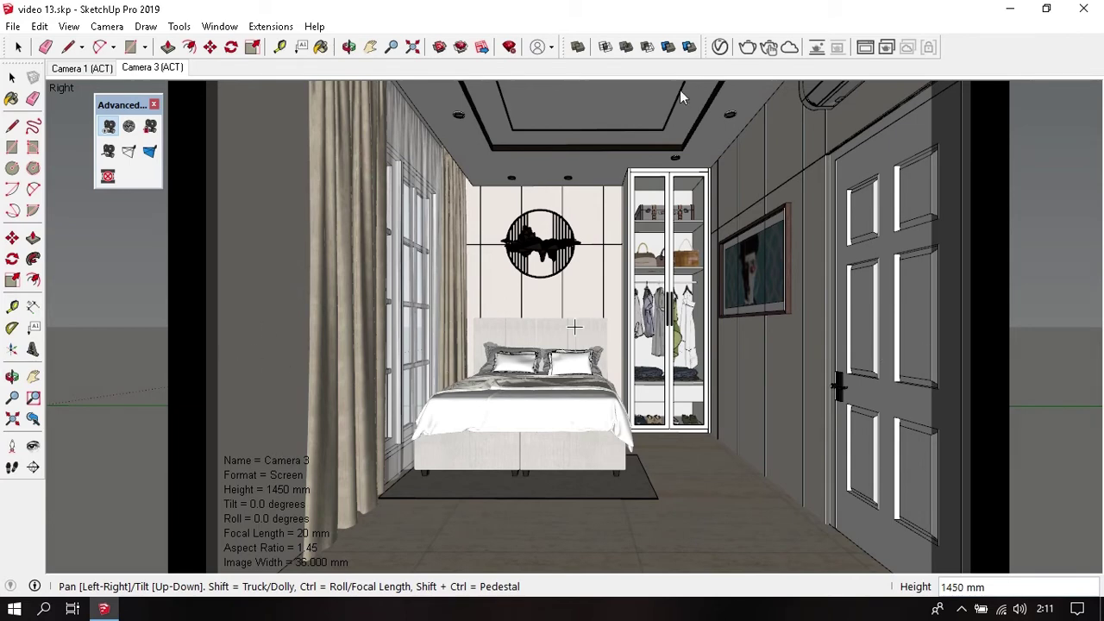
- Start a V-Ray render of the Camera 3 bedroom view at 800×450
{"action": "left_click", "coordinate": [748, 46]}
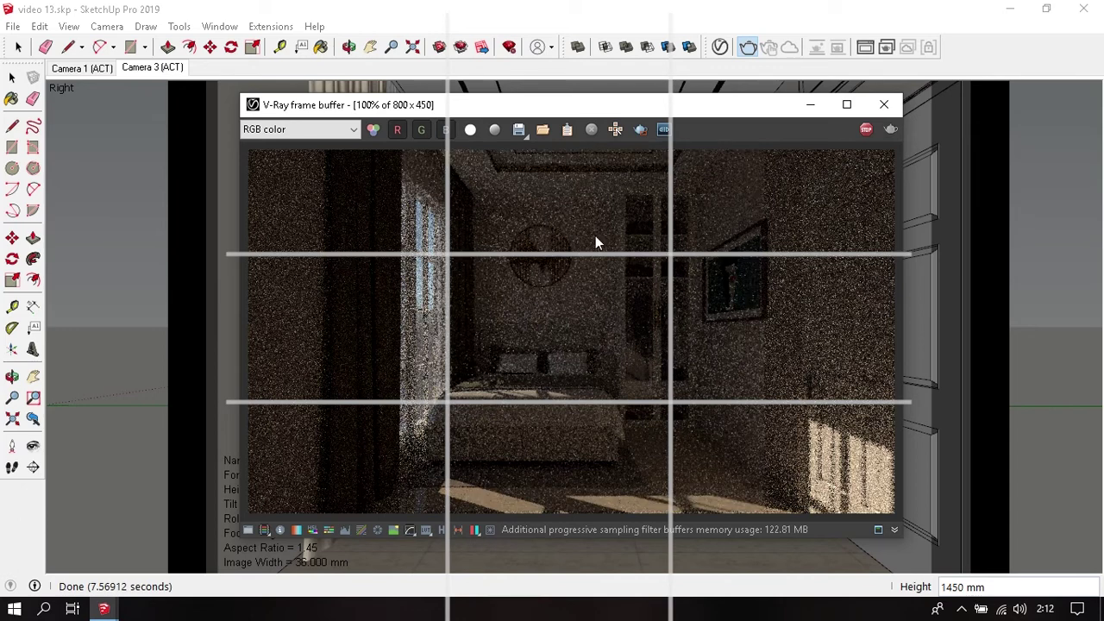
- Mark a render region, stop the render once it refines, and close the frame buffer
{"action": "left_click", "coordinate": [616, 129]}
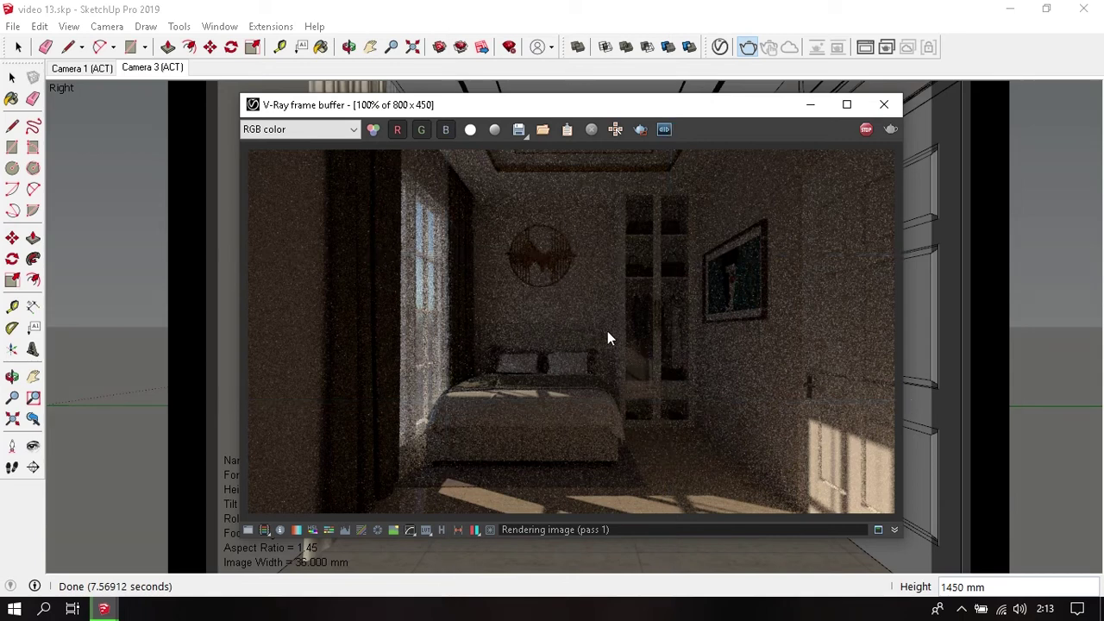
{"action": "left_click", "coordinate": [871, 129]}
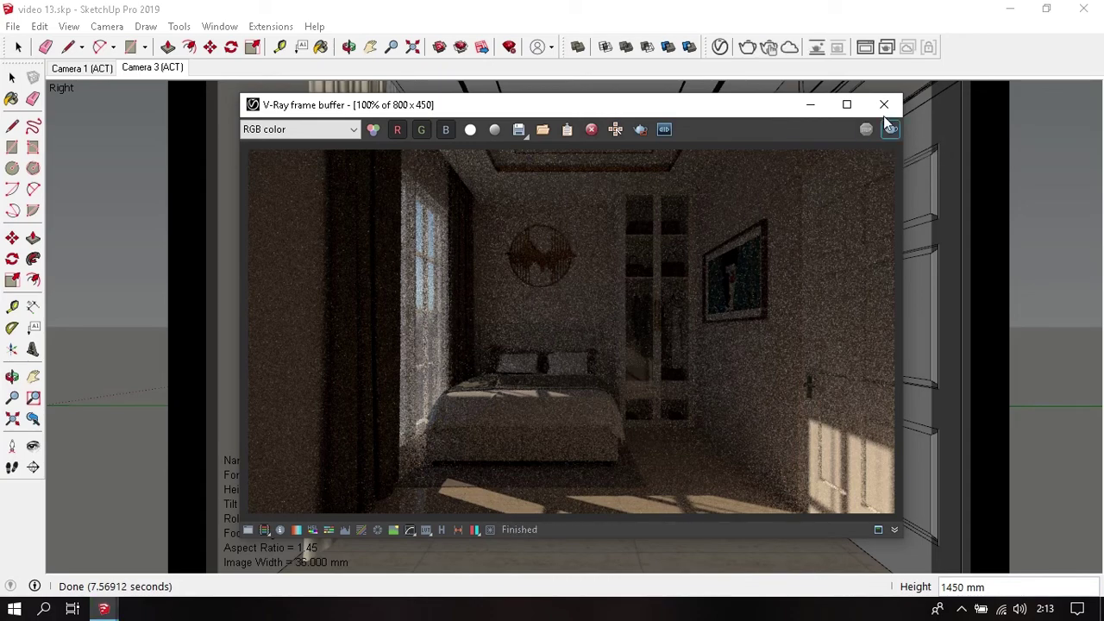
{"action": "left_click", "coordinate": [884, 105]}
- Lock Camera 3 through the view's right-click camera options so the view stays fixed
{"action": "right_click", "coordinate": [293, 490]}
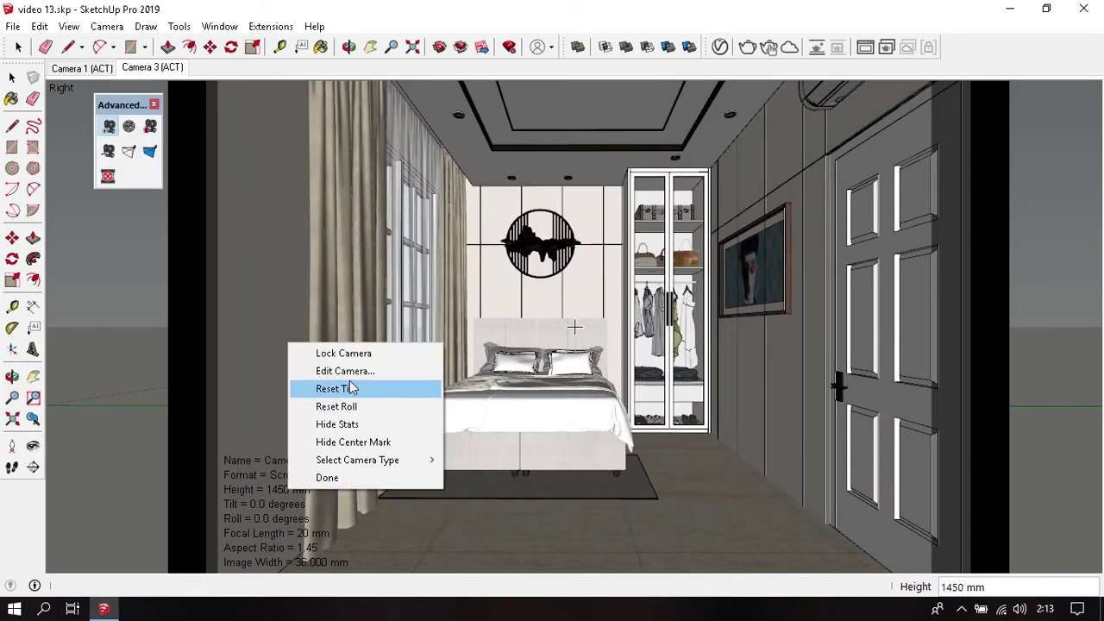
{"action": "left_click", "coordinate": [363, 353]}
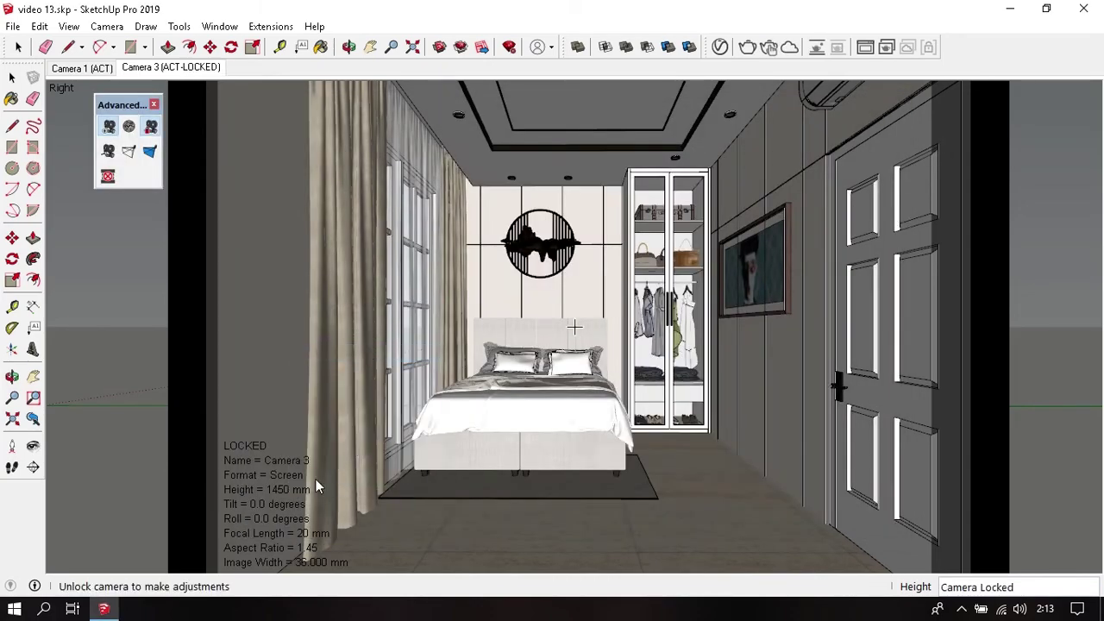
{"action": "left_click", "coordinate": [286, 489]}
{"action": "right_click", "coordinate": [287, 489]}
{"action": "left_click", "coordinate": [263, 476]}
{"action": "left_click", "coordinate": [439, 47]}
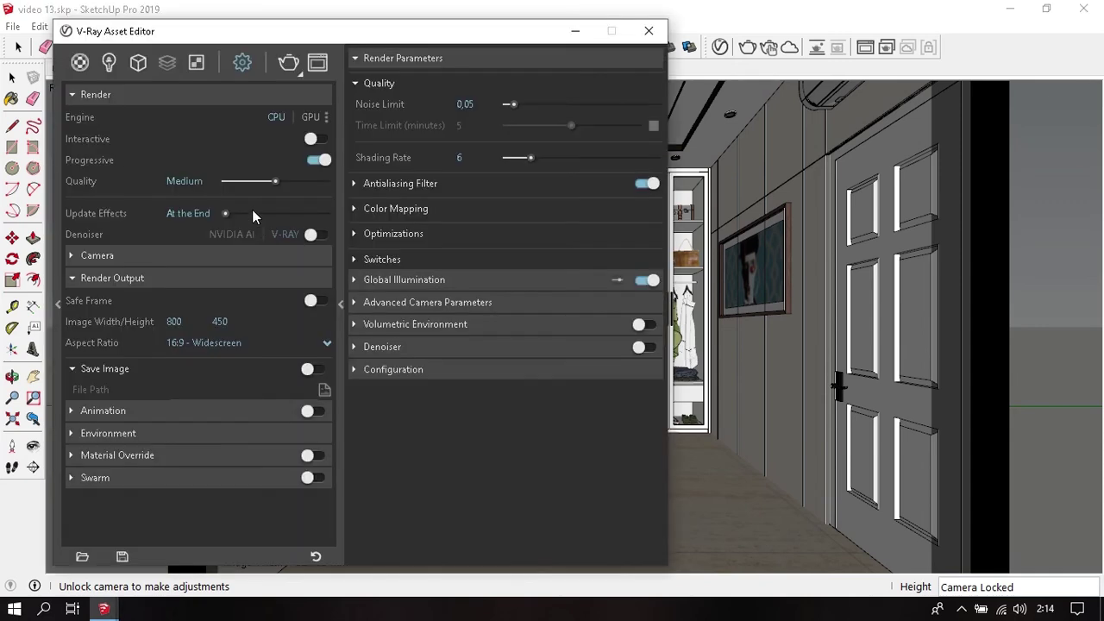
{"action": "left_click", "coordinate": [138, 62]}
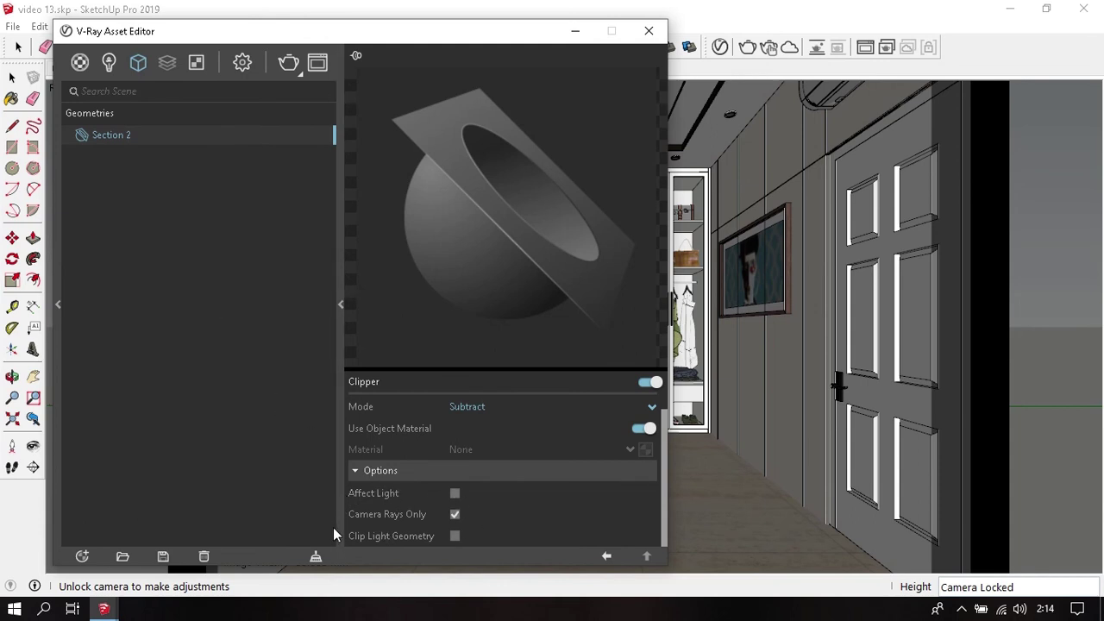
{"action": "left_click", "coordinate": [648, 31]}
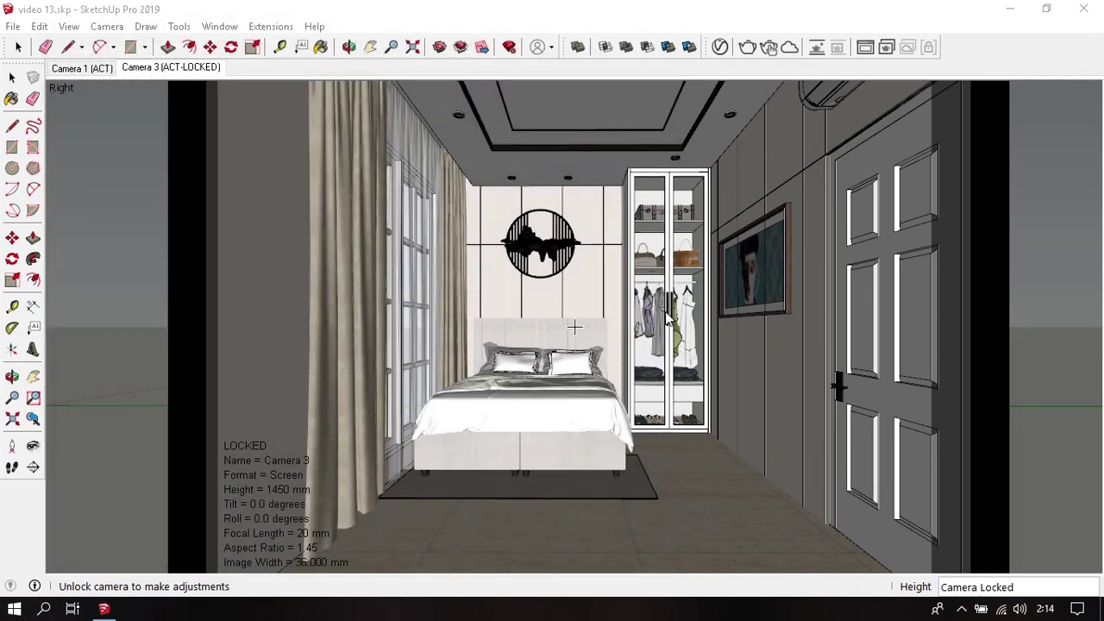